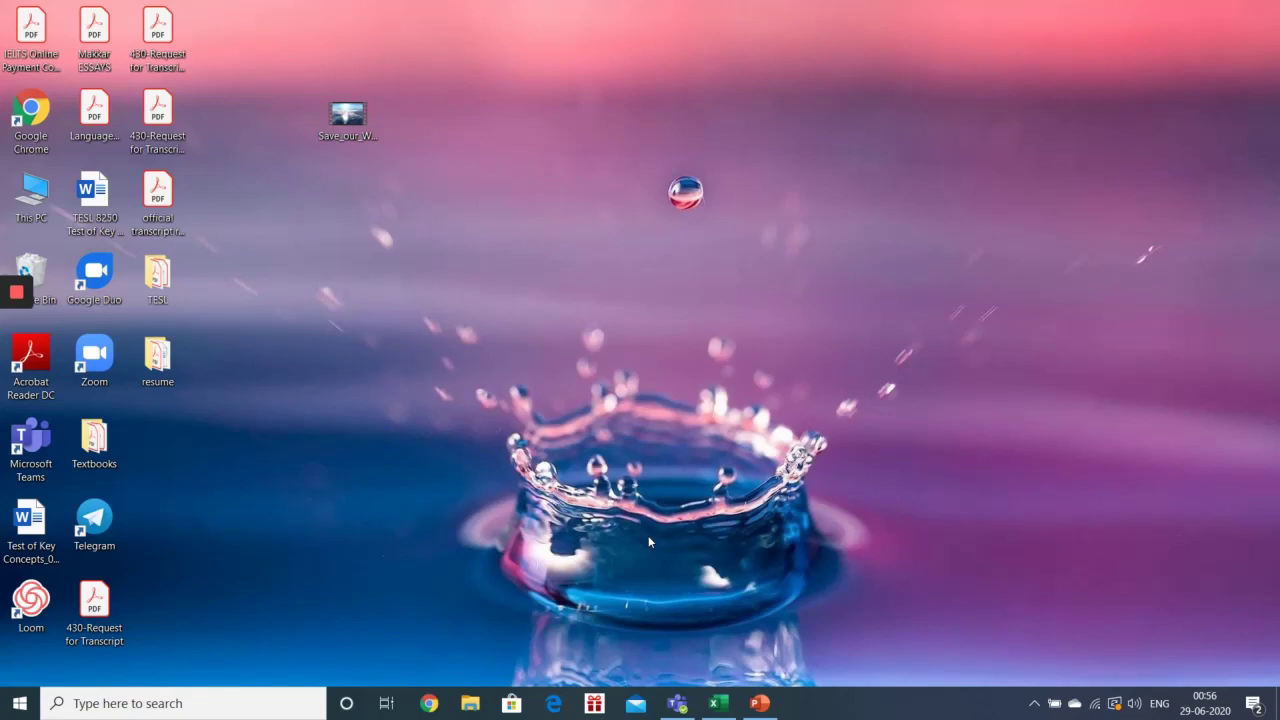
# Bring up the Pollution presentation and dismiss the Design Ideas suggestions.
pyautogui.moveTo(752, 706)
pyautogui.click(758, 705)
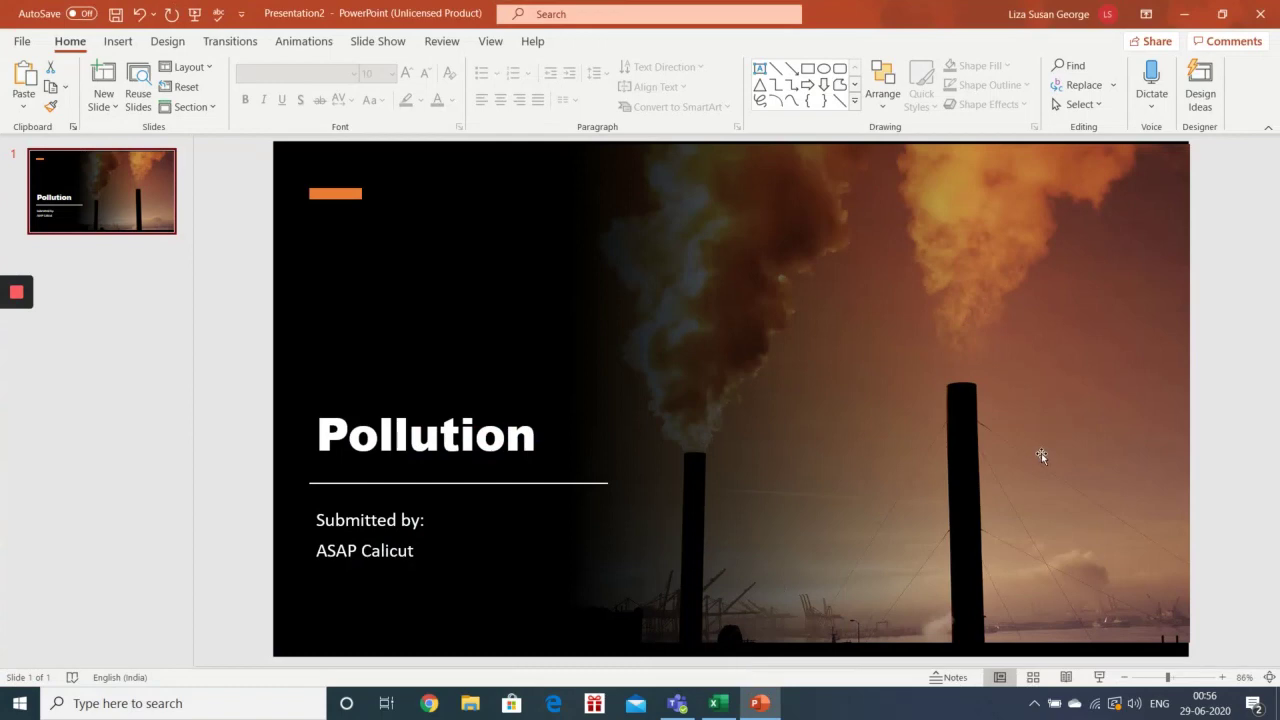
pyautogui.click(1195, 104)
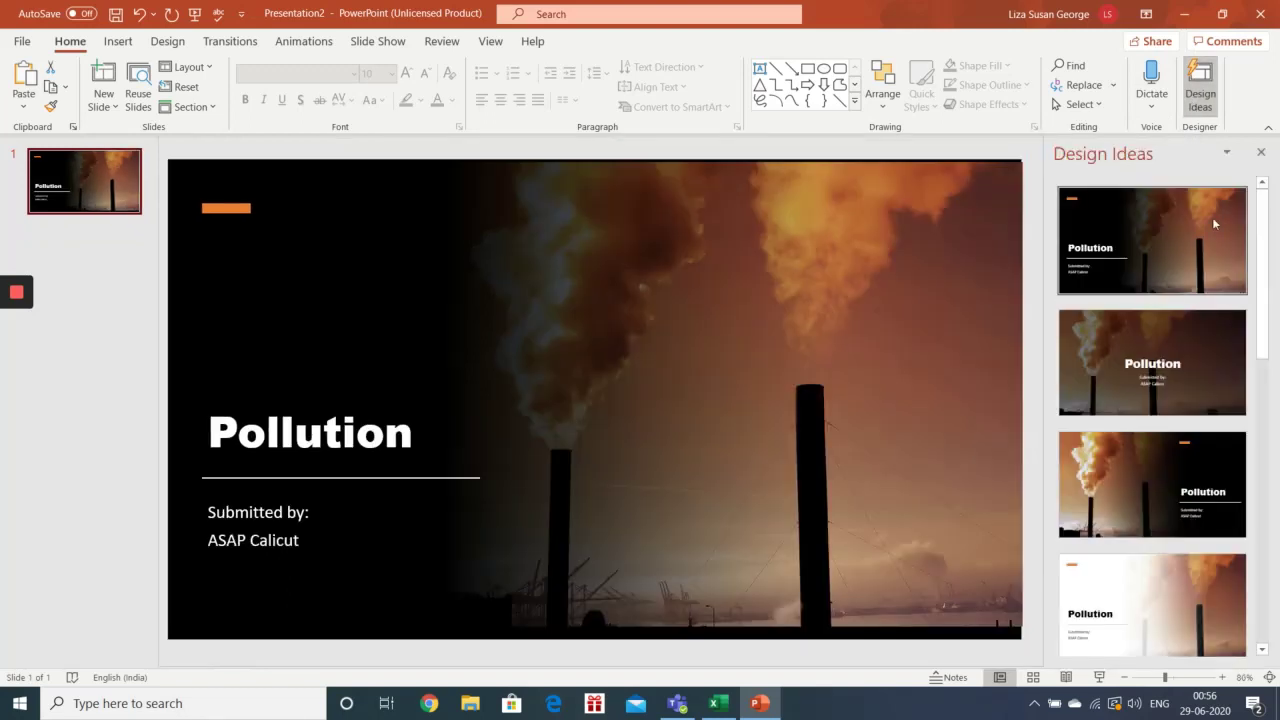
pyautogui.click(1260, 154)
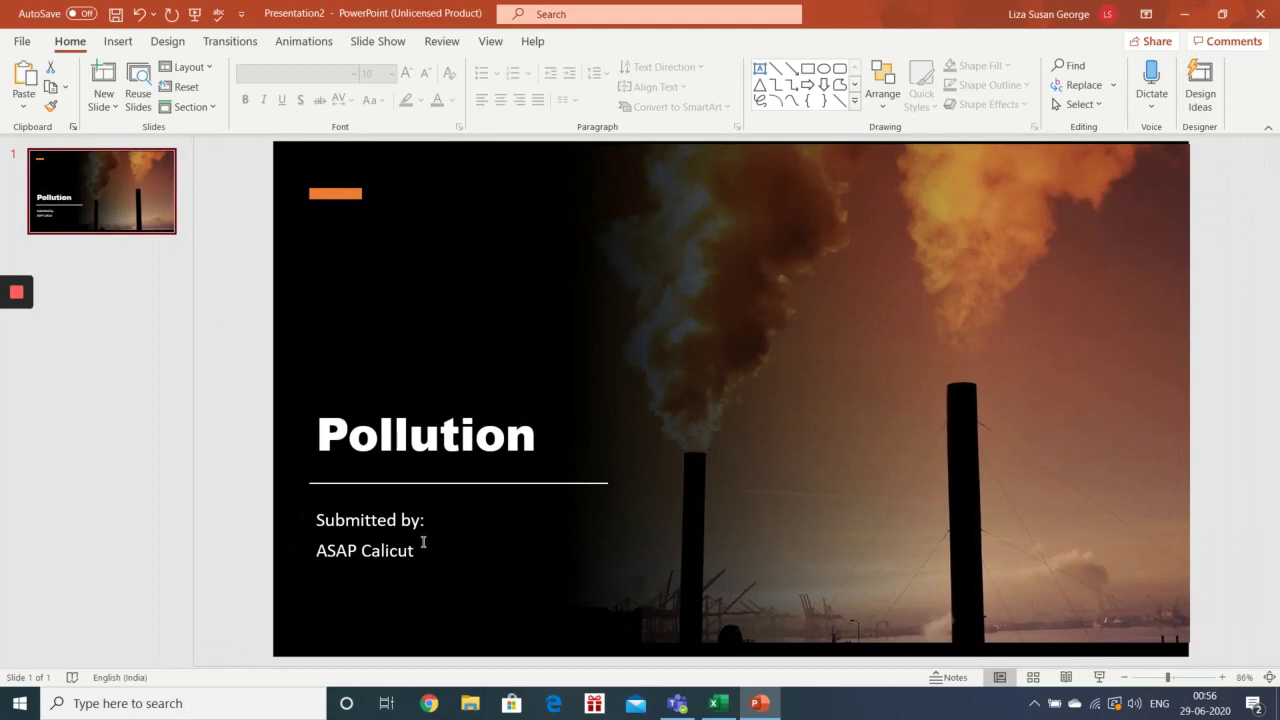
# Add five Title and Content slides after the title slide, making six slides.
pyautogui.click(72, 224)
pyautogui.press('Return')
pyautogui.press('Return')
pyautogui.press('Return')
pyautogui.press('Return')
pyautogui.press('Return')
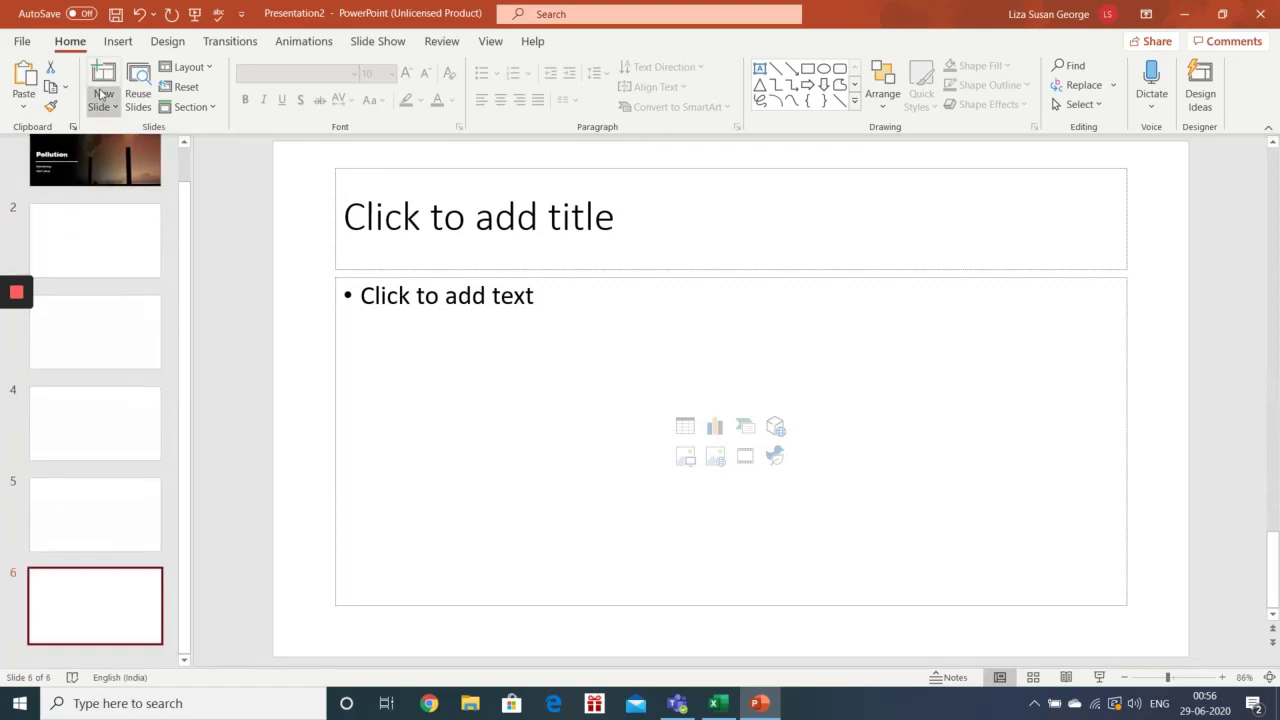
pyautogui.click(111, 243)
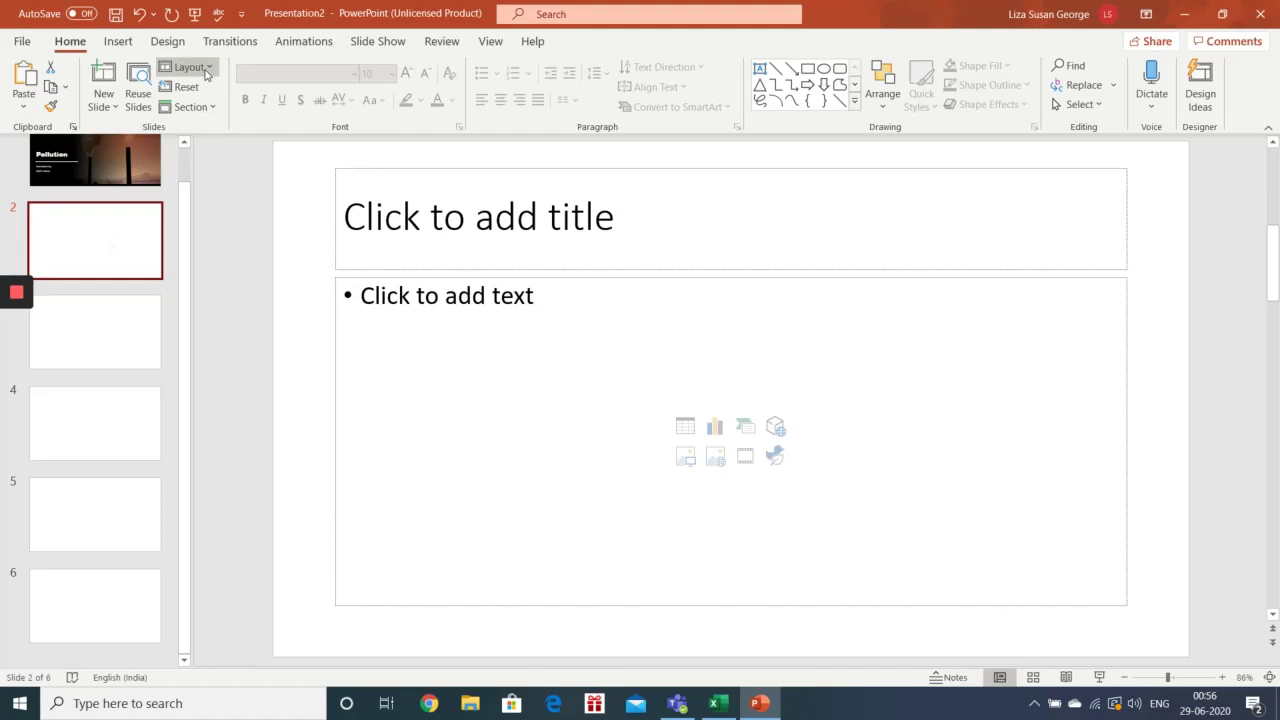
pyautogui.click(205, 70)
pyautogui.click(211, 294)
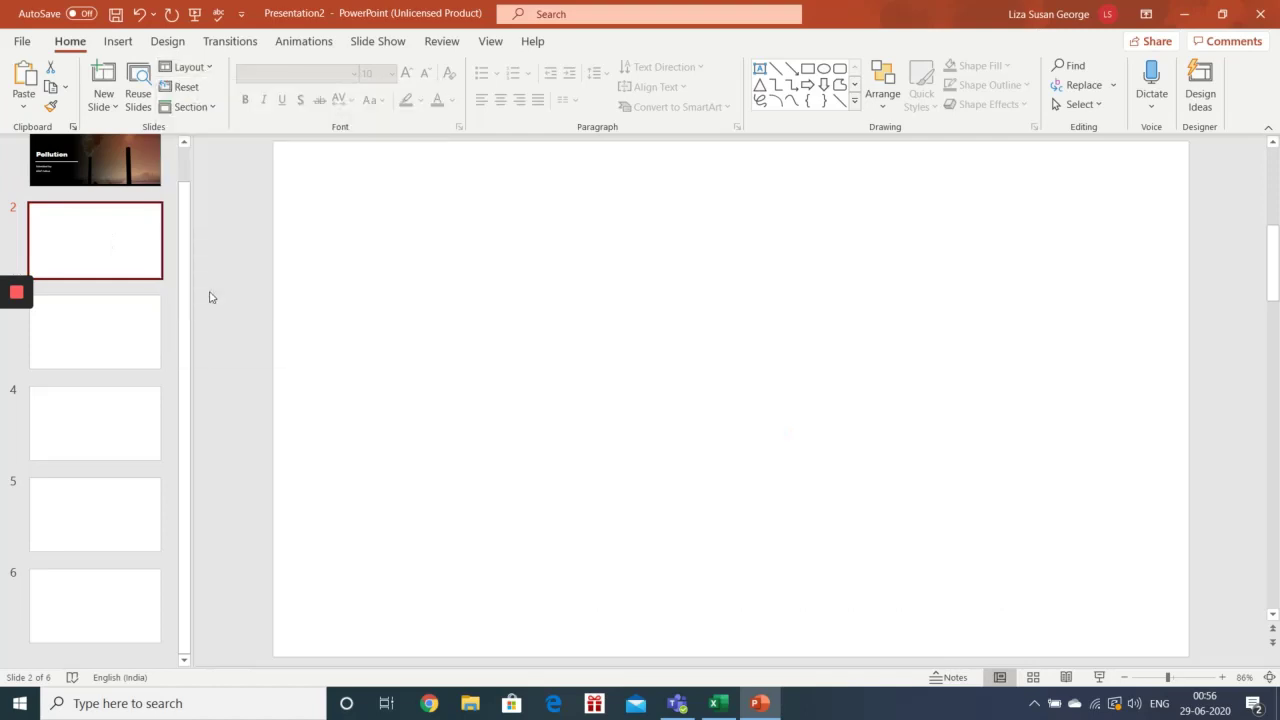
pyautogui.click(117, 44)
pyautogui.click(150, 84)
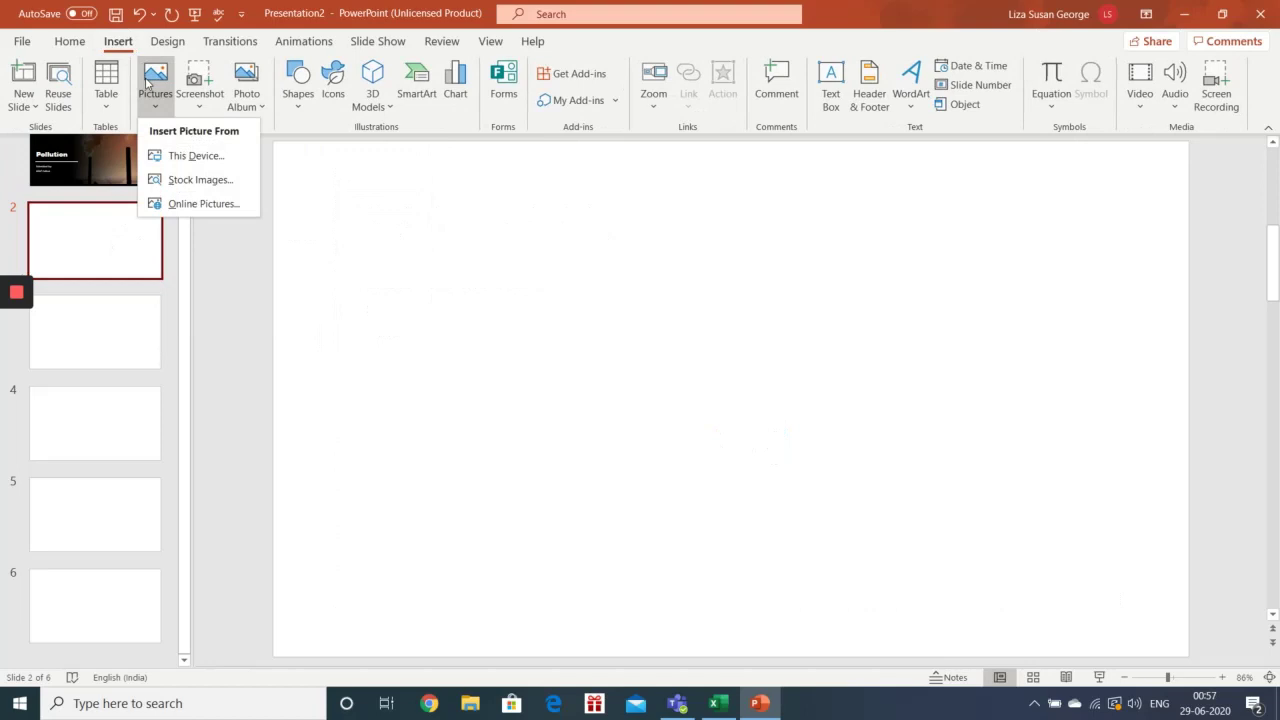
pyautogui.click(177, 165)
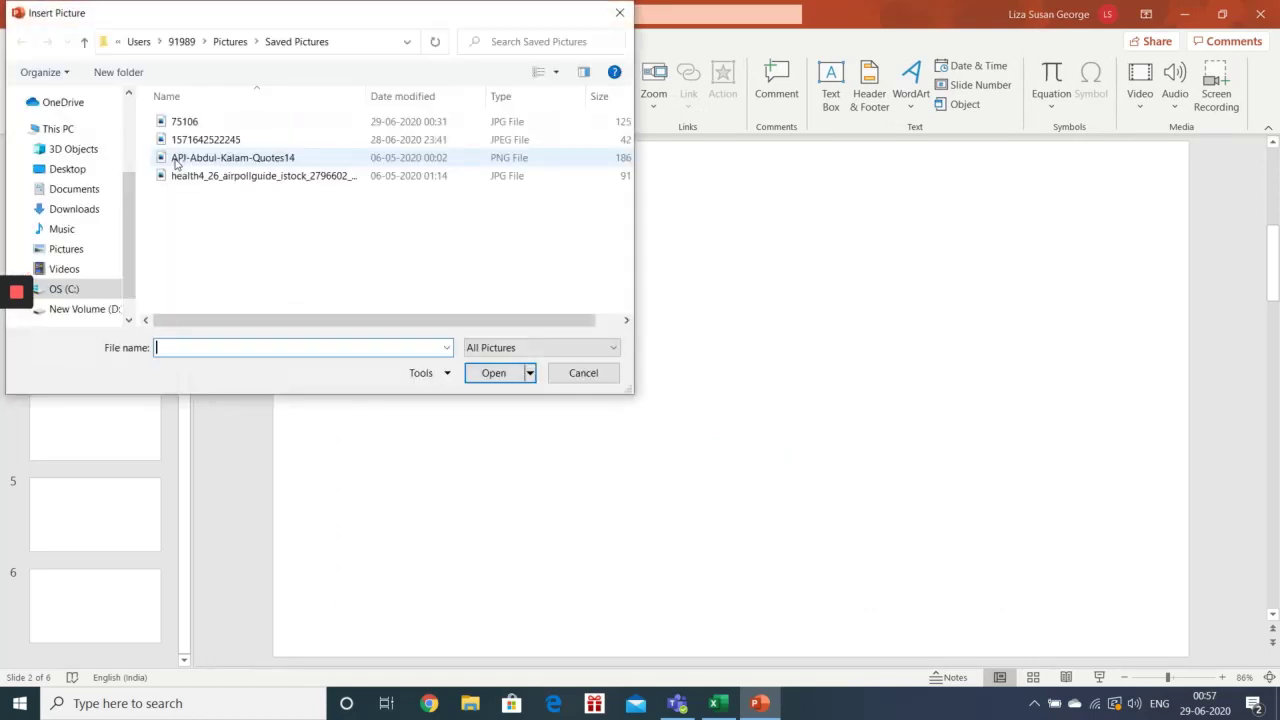
pyautogui.click(255, 142)
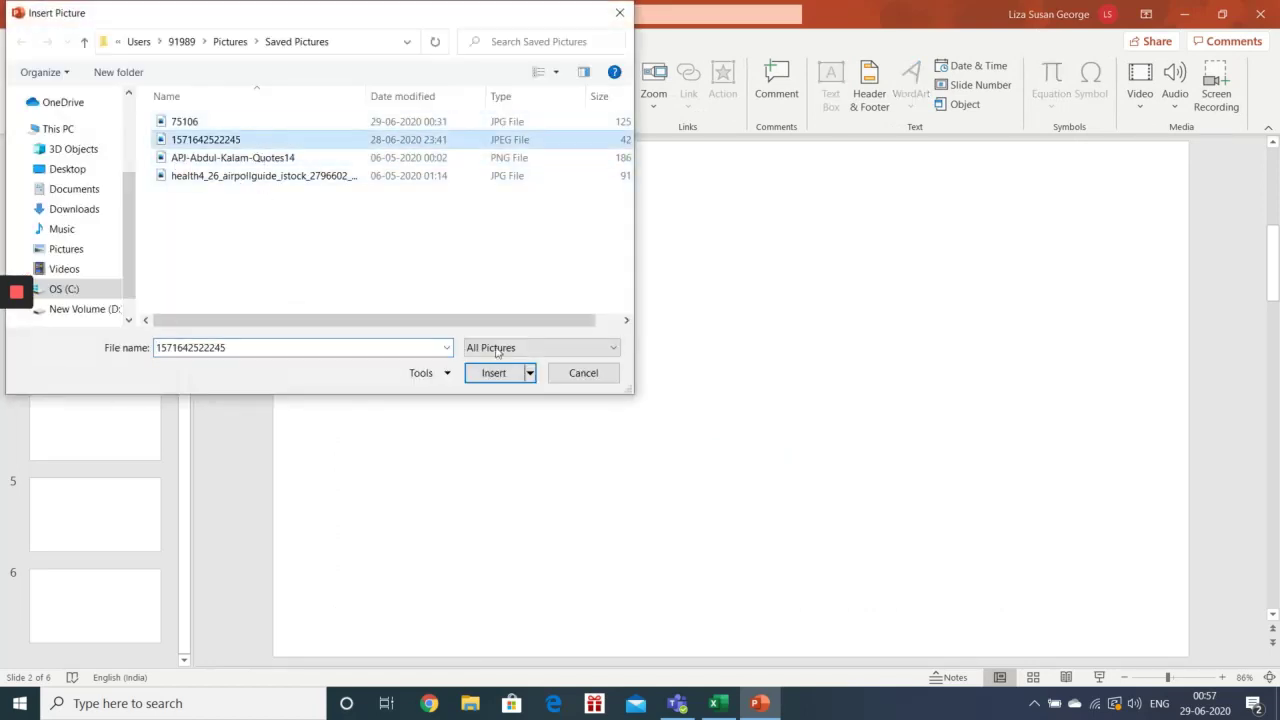
pyautogui.click(513, 373)
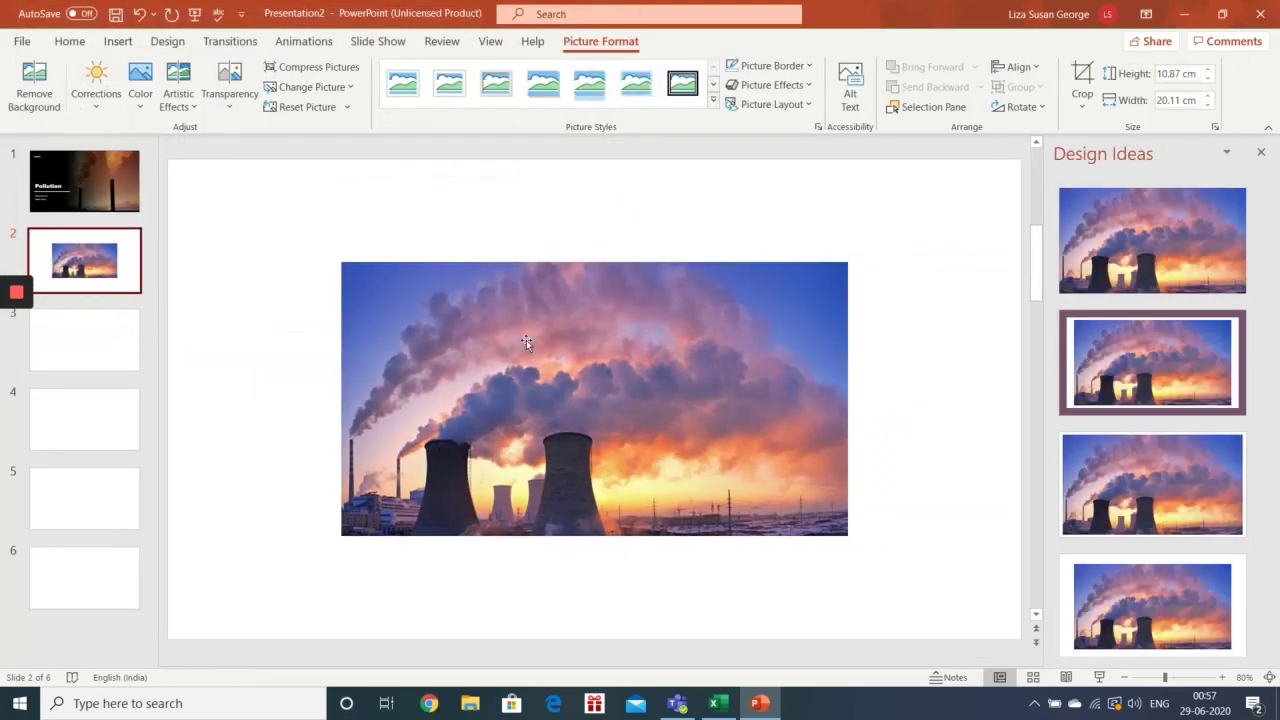
# Enlarge the cooling-tower photo to about 13.69 × 25.31 cm.
pyautogui.moveTo(340, 261); pyautogui.dragTo(248, 212)
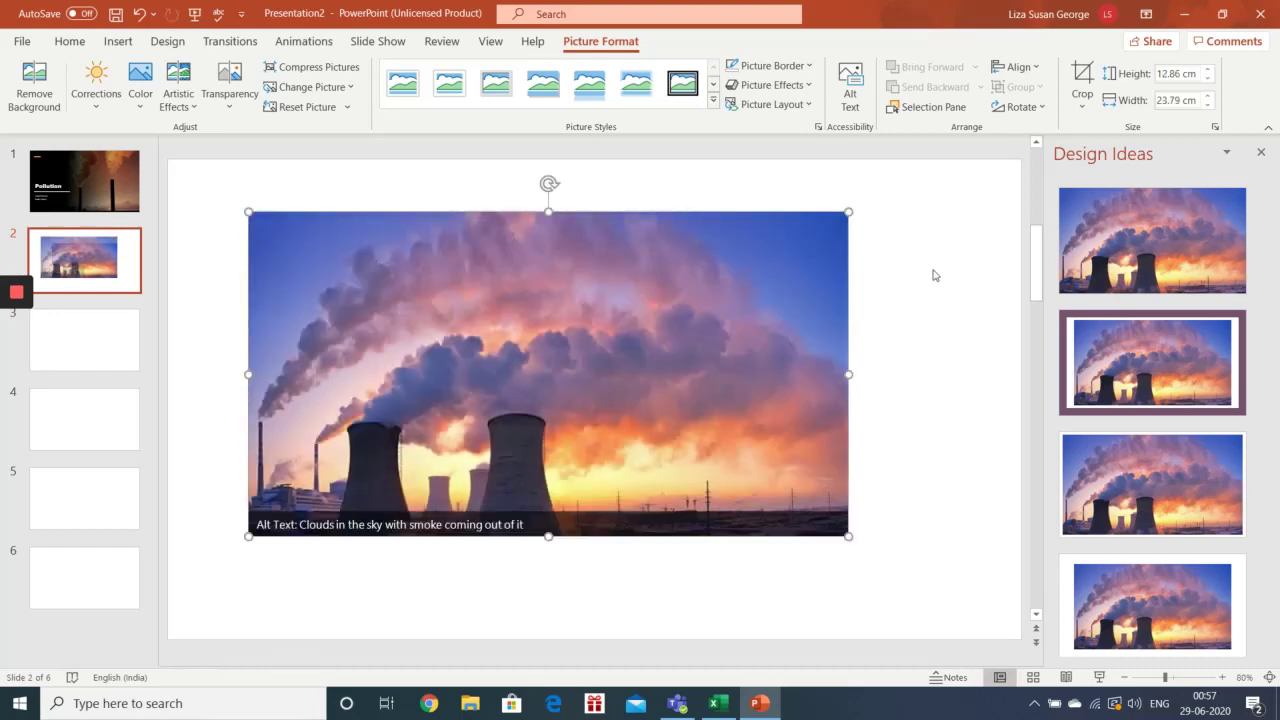
pyautogui.click(1260, 152)
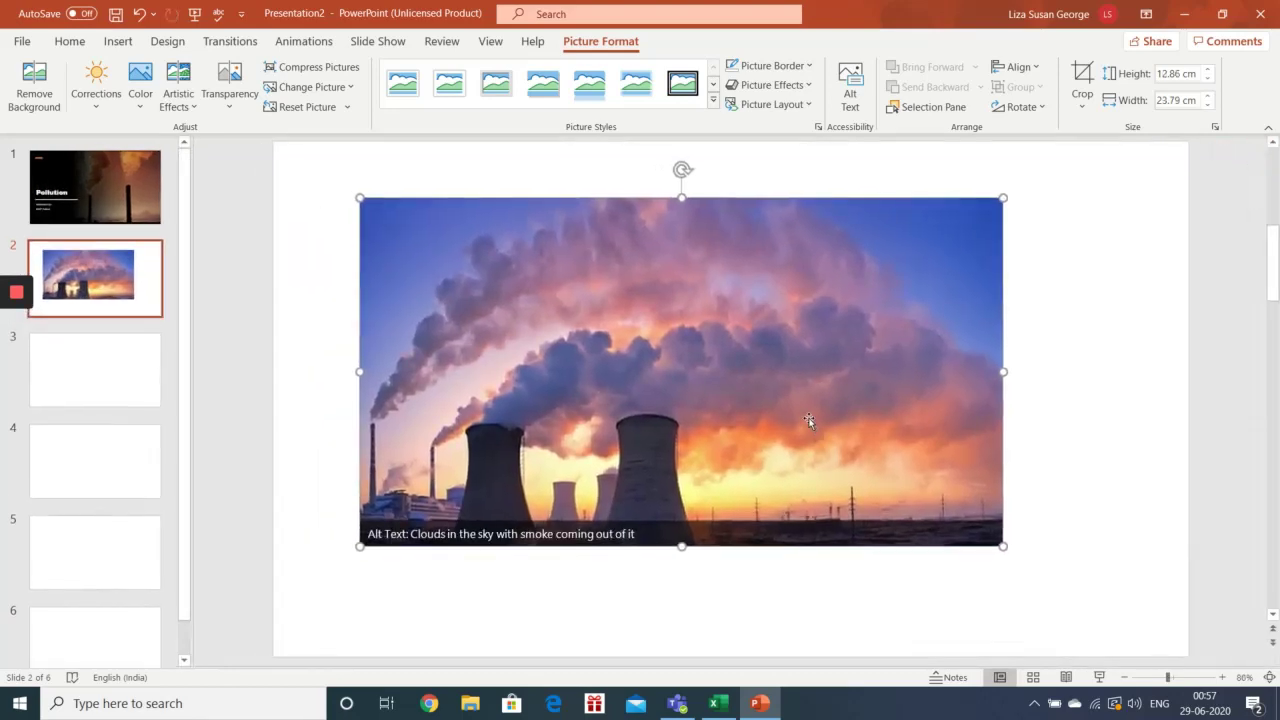
pyautogui.moveTo(1003, 546); pyautogui.dragTo(1044, 566)
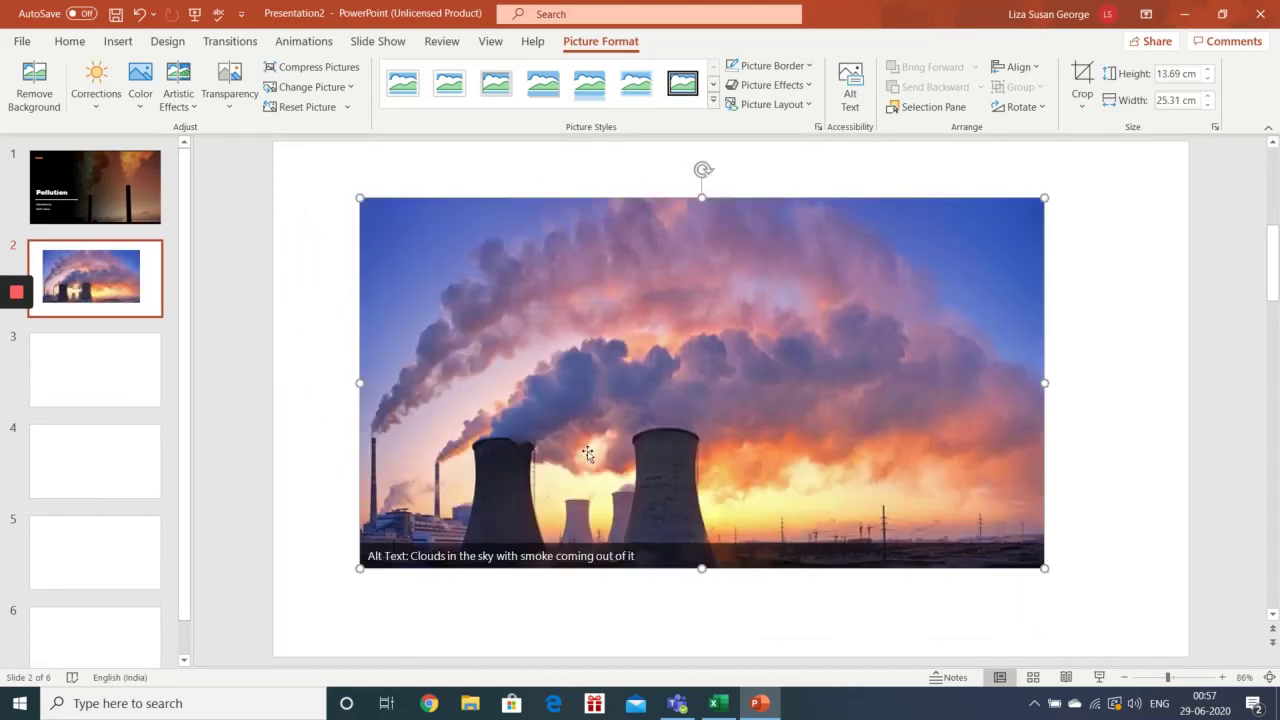
pyautogui.click(308, 400)
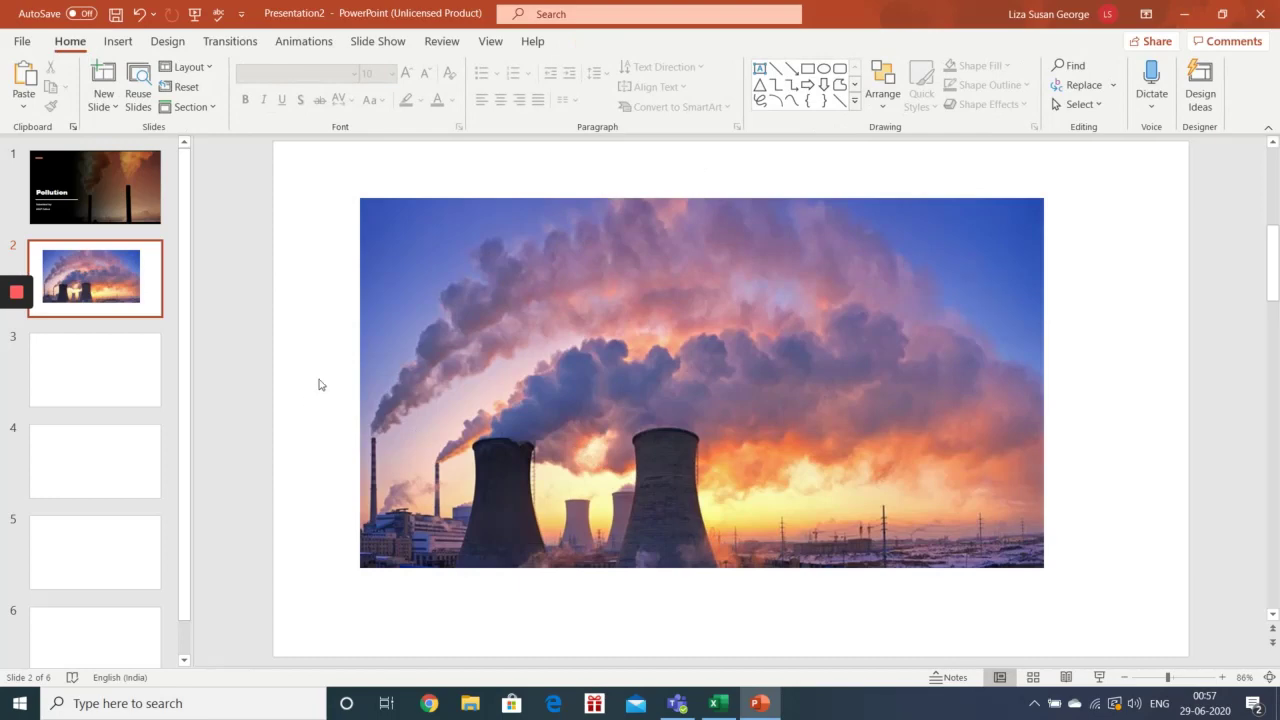
pyautogui.click(521, 392)
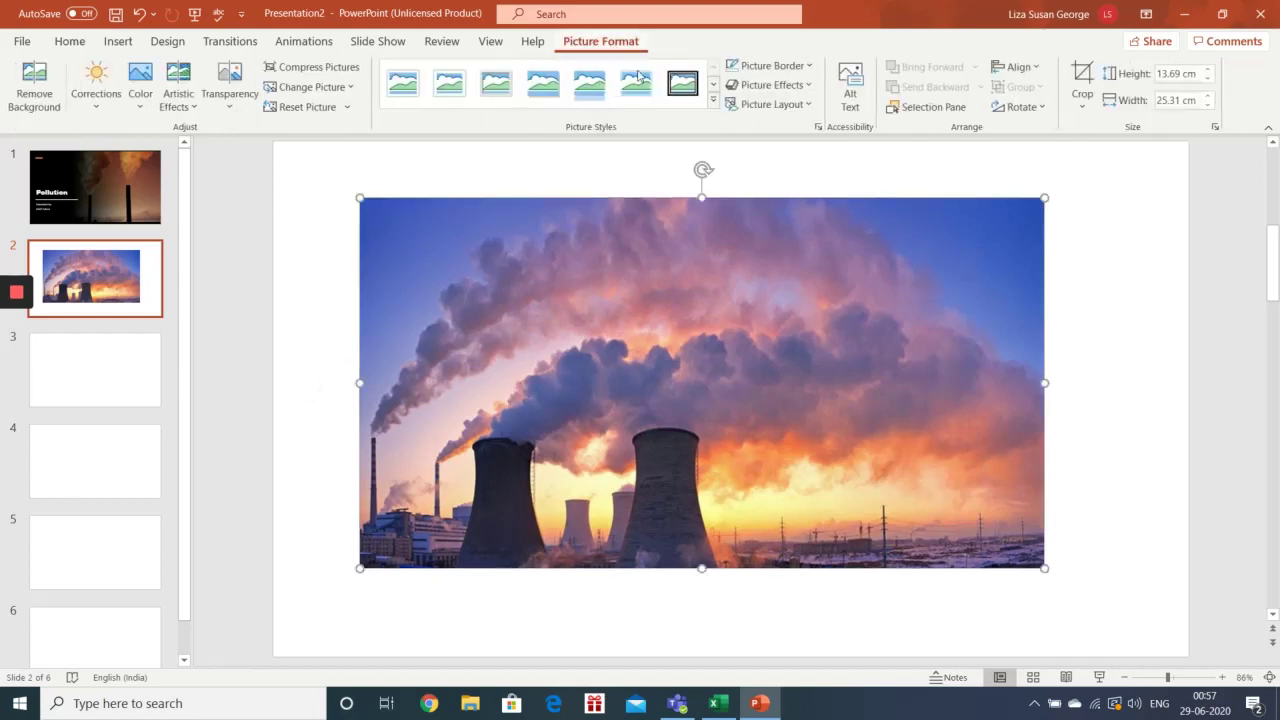
pyautogui.click(1085, 110)
pyautogui.click(1100, 131)
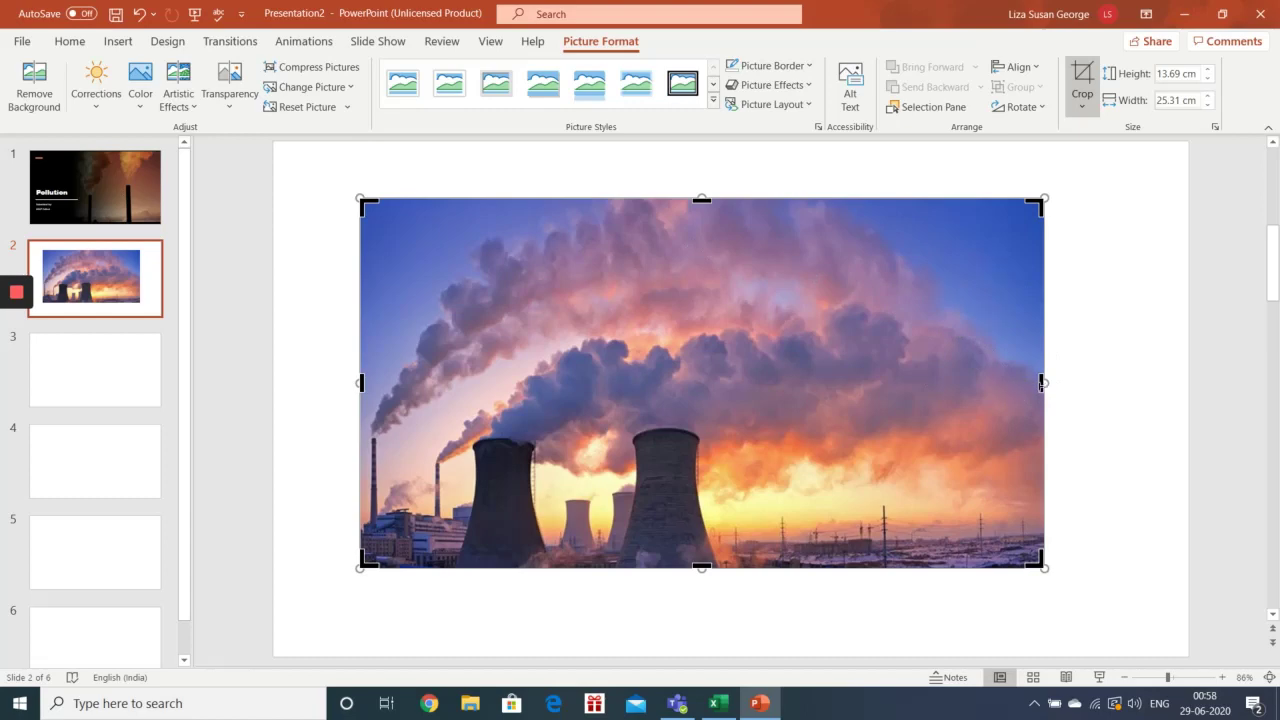
pyautogui.moveTo(1043, 382); pyautogui.dragTo(752, 380)
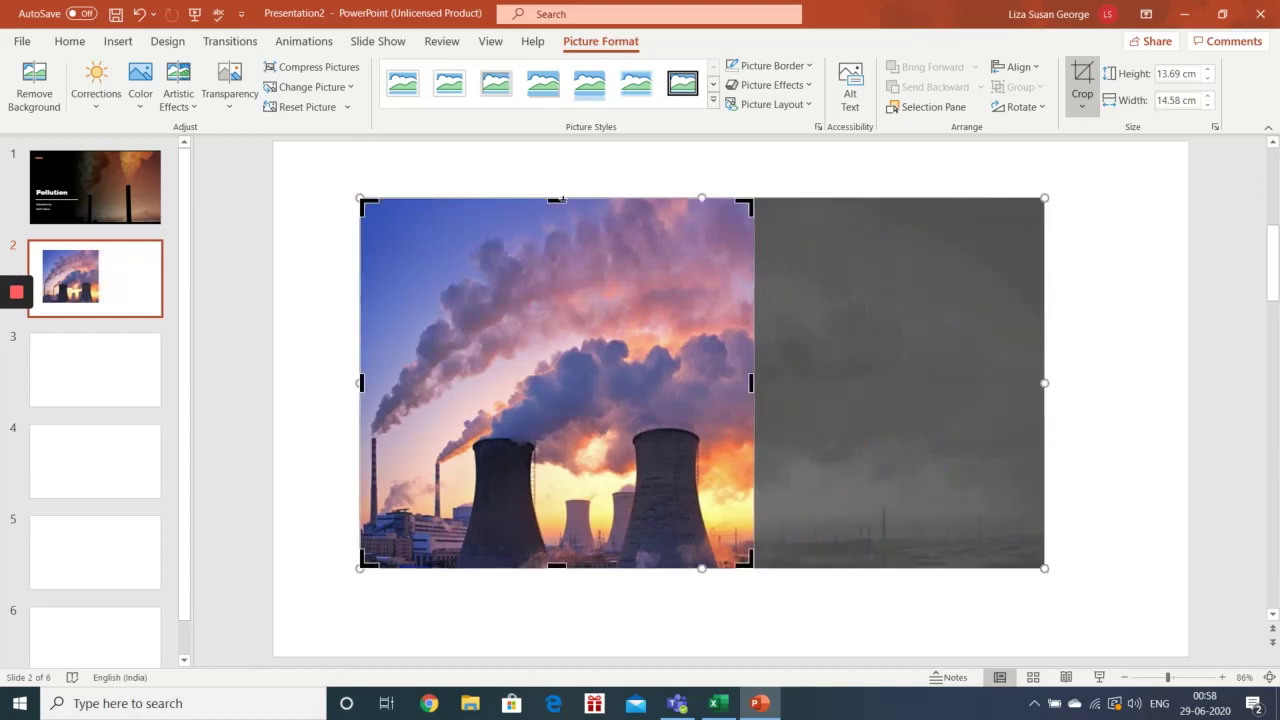
pyautogui.moveTo(560, 199); pyautogui.dragTo(567, 389)
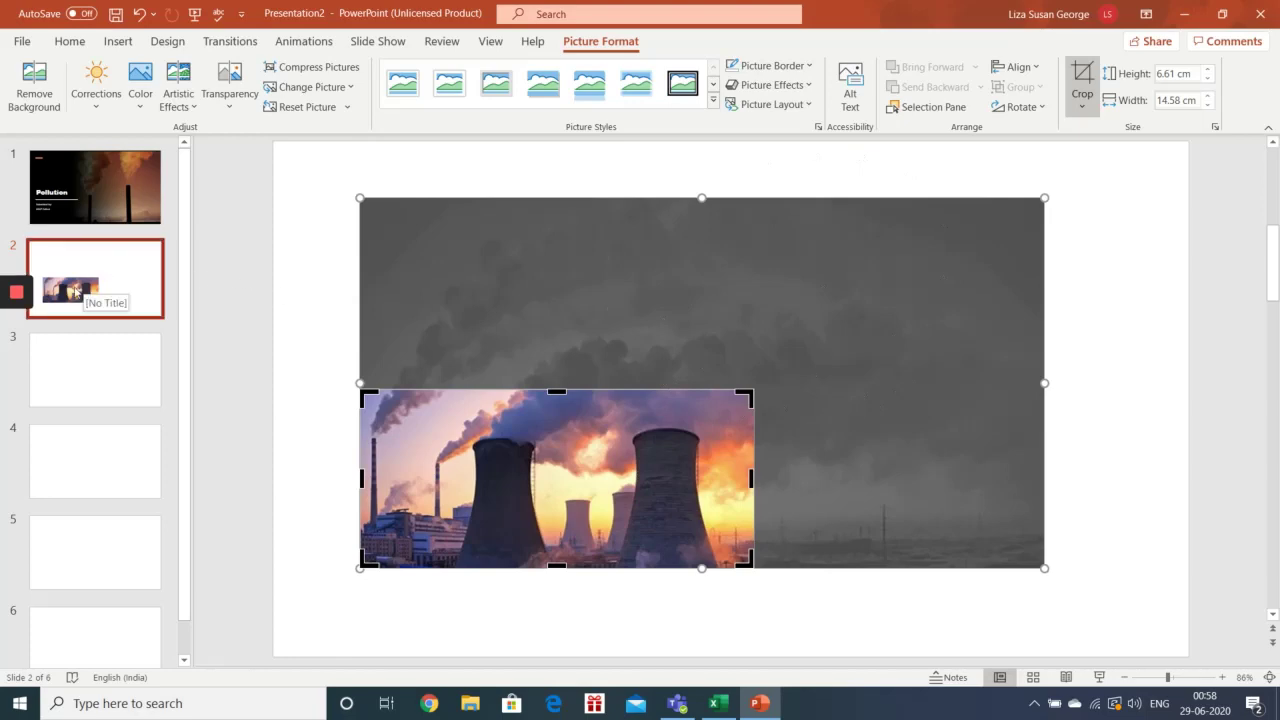
pyautogui.click(115, 212)
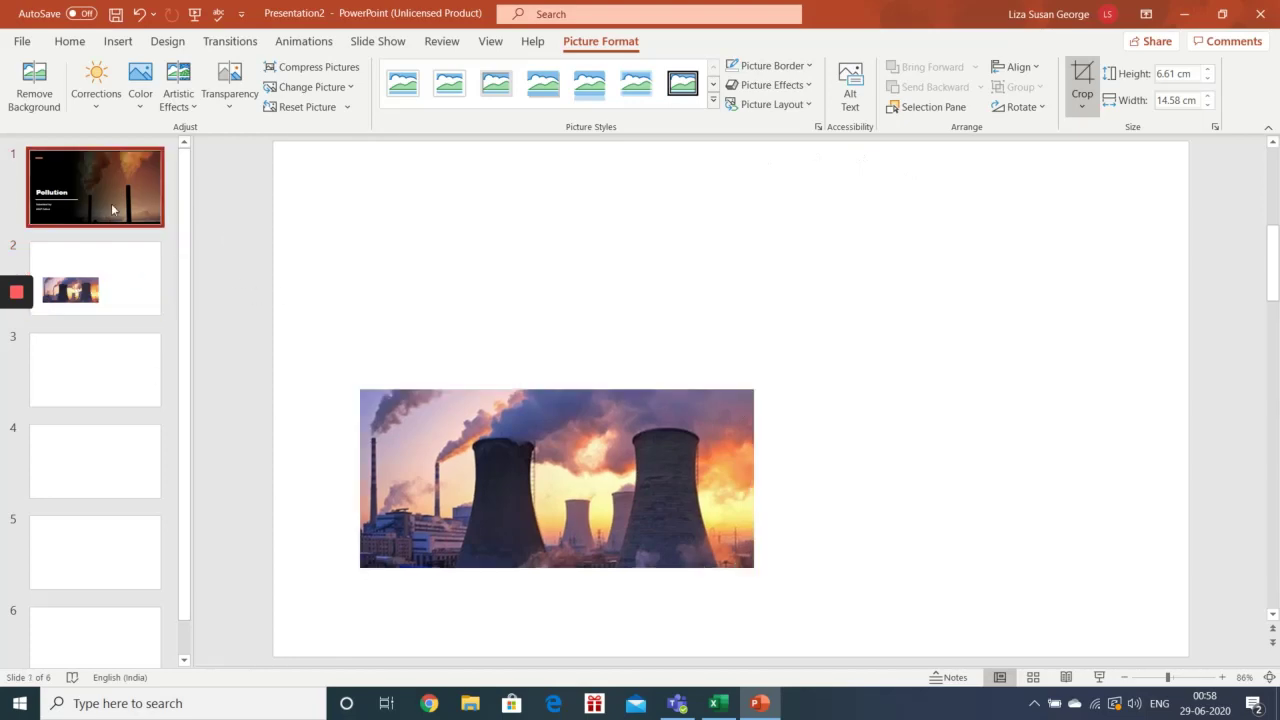
pyautogui.click(128, 269)
pyautogui.click(630, 478)
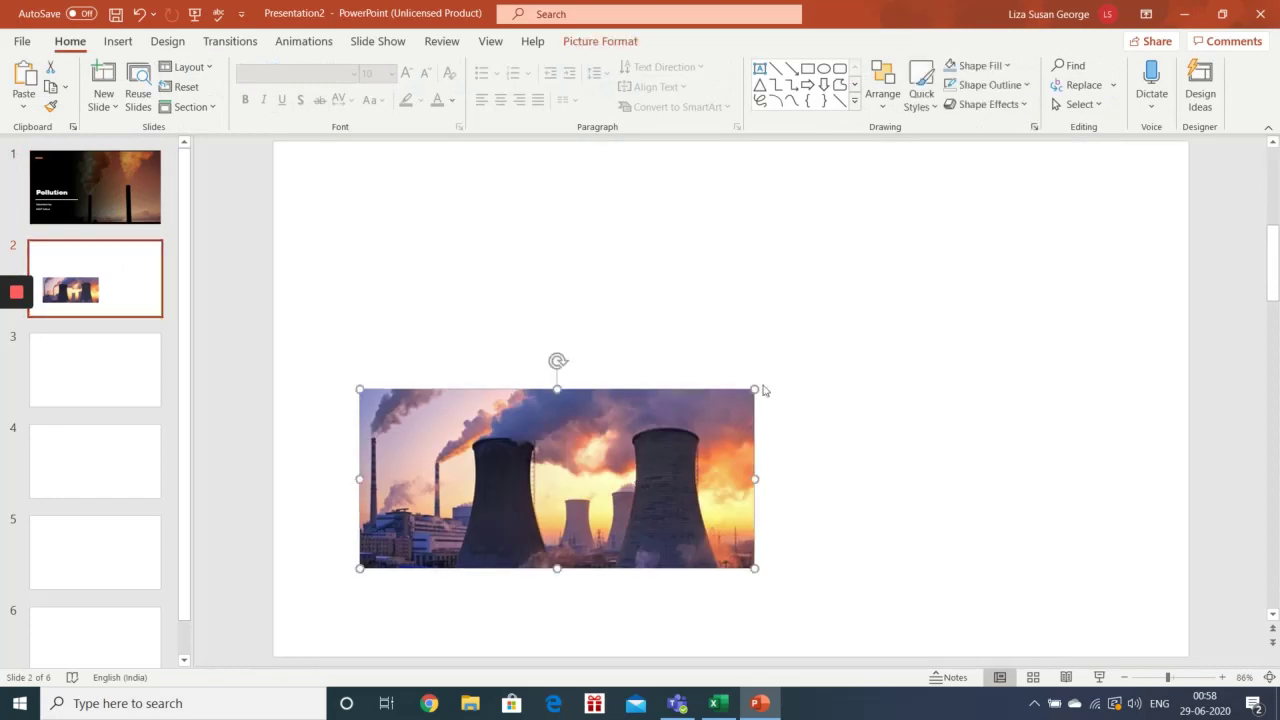
pyautogui.press('Delete')
pyautogui.hotkey('ctrl', 'z')
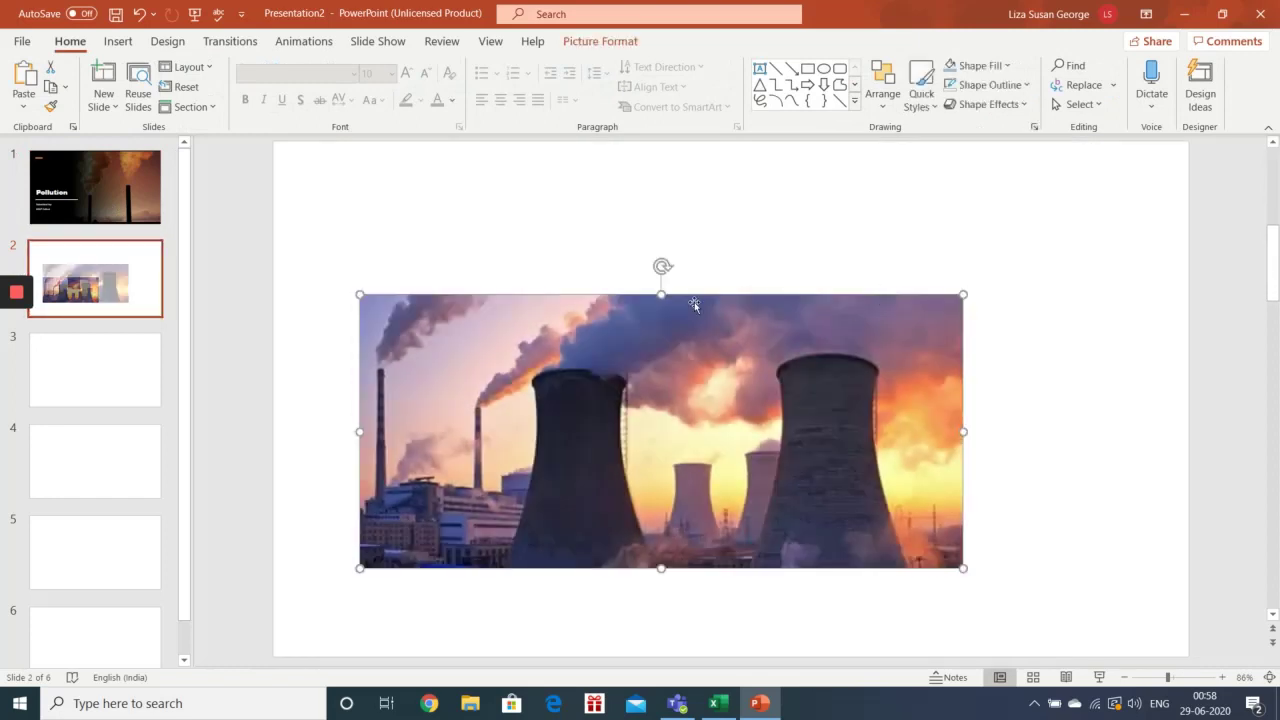
pyautogui.click(622, 229)
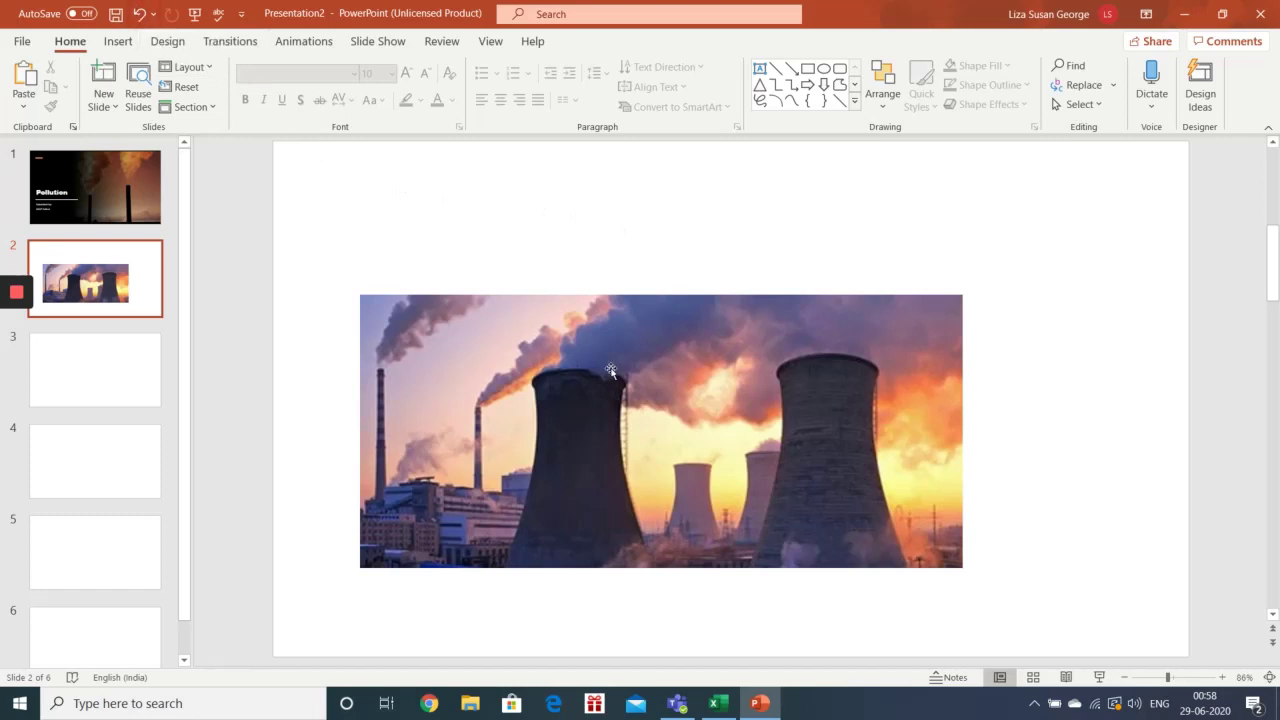
pyautogui.hotkey('ctrl', 'z')
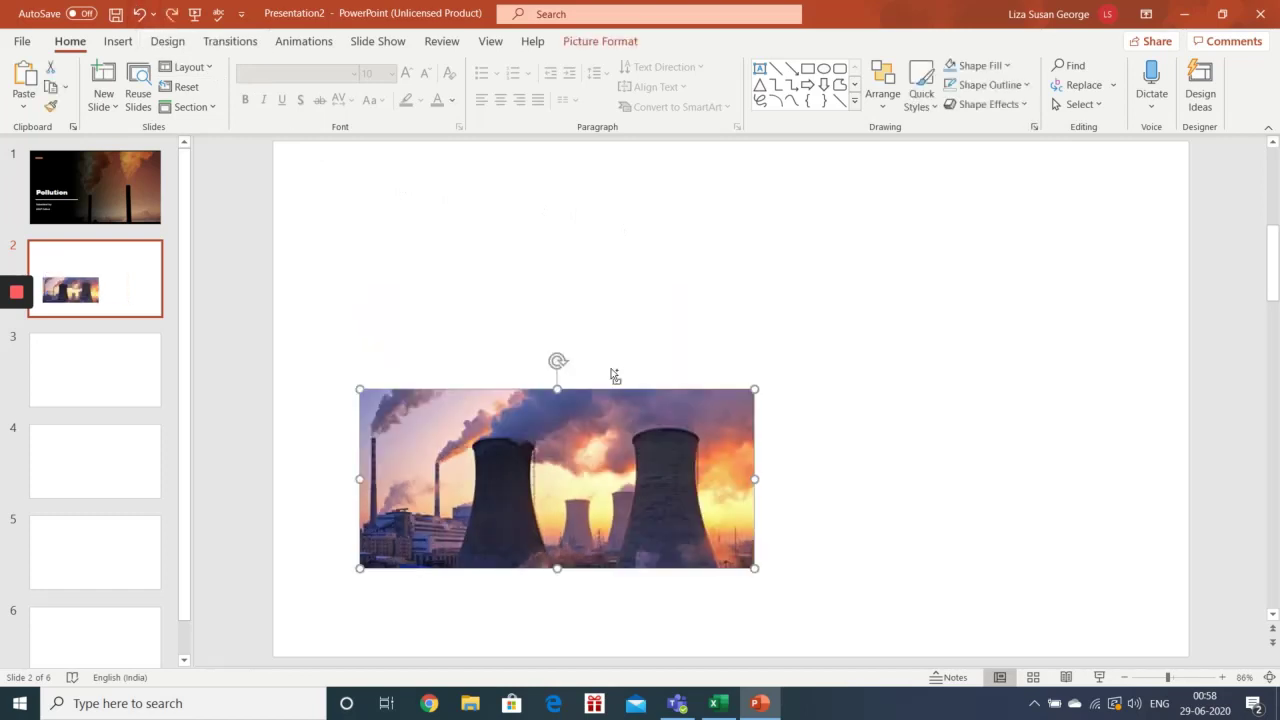
pyautogui.hotkey('ctrl', 'z')
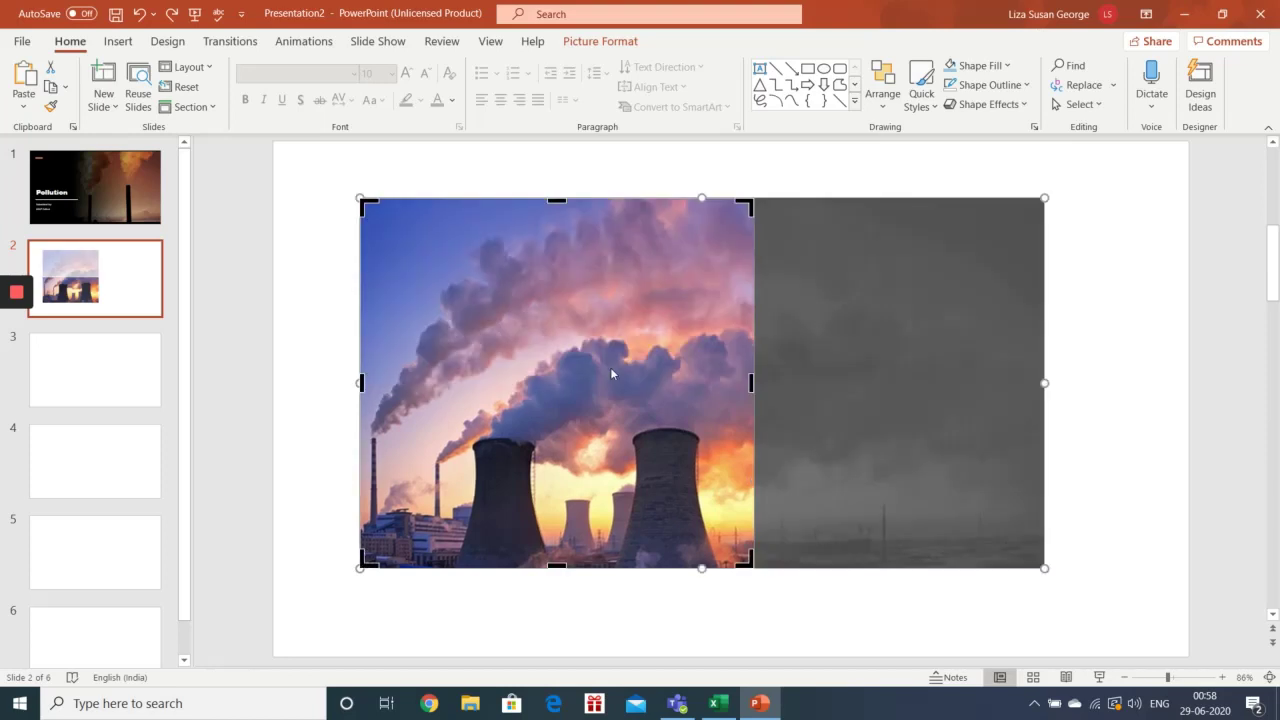
pyautogui.hotkey('ctrl', 'z')
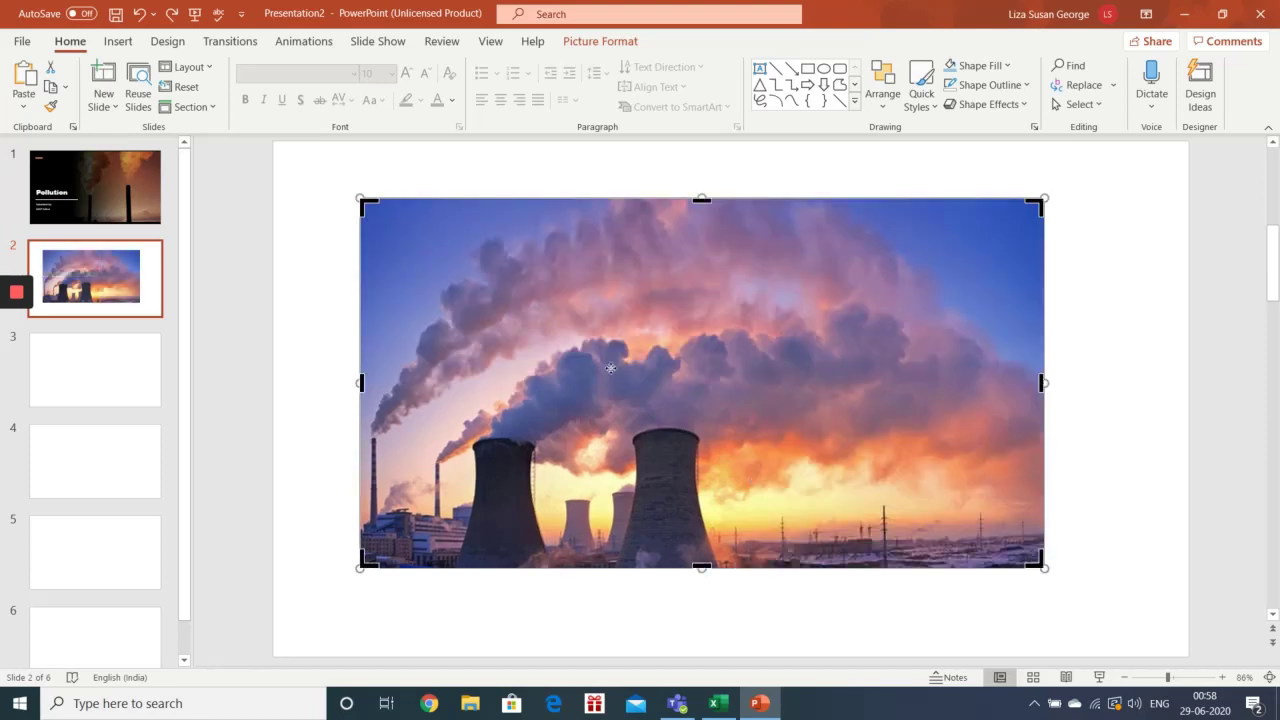
pyautogui.click(1138, 343)
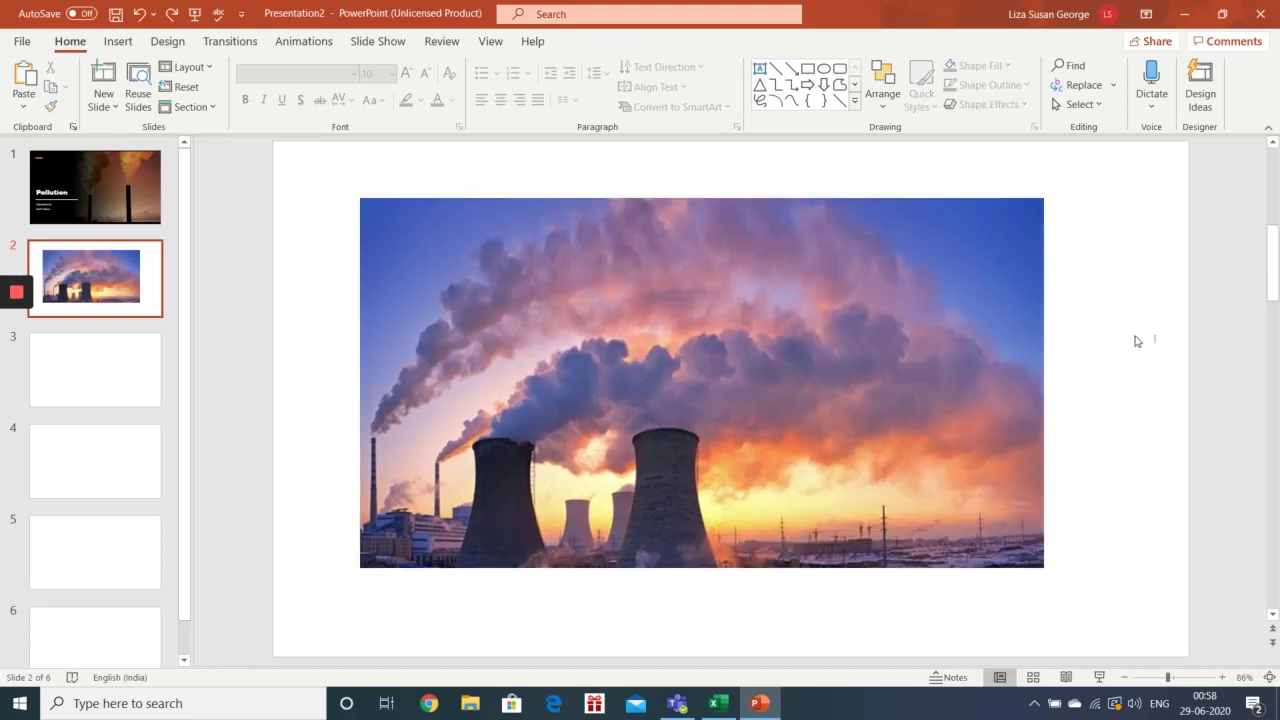
pyautogui.click(648, 368)
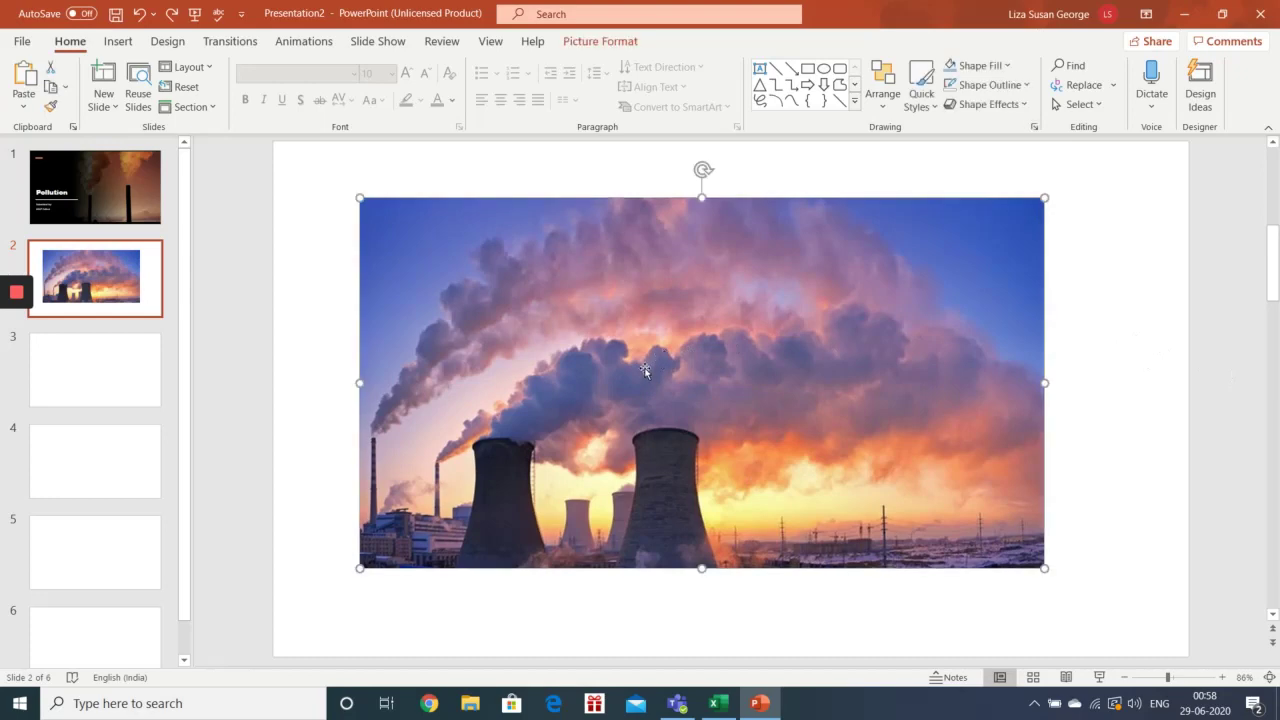
# Crop the power-plant photo to an up-arrow shape.
pyautogui.click(612, 42)
pyautogui.click(1080, 106)
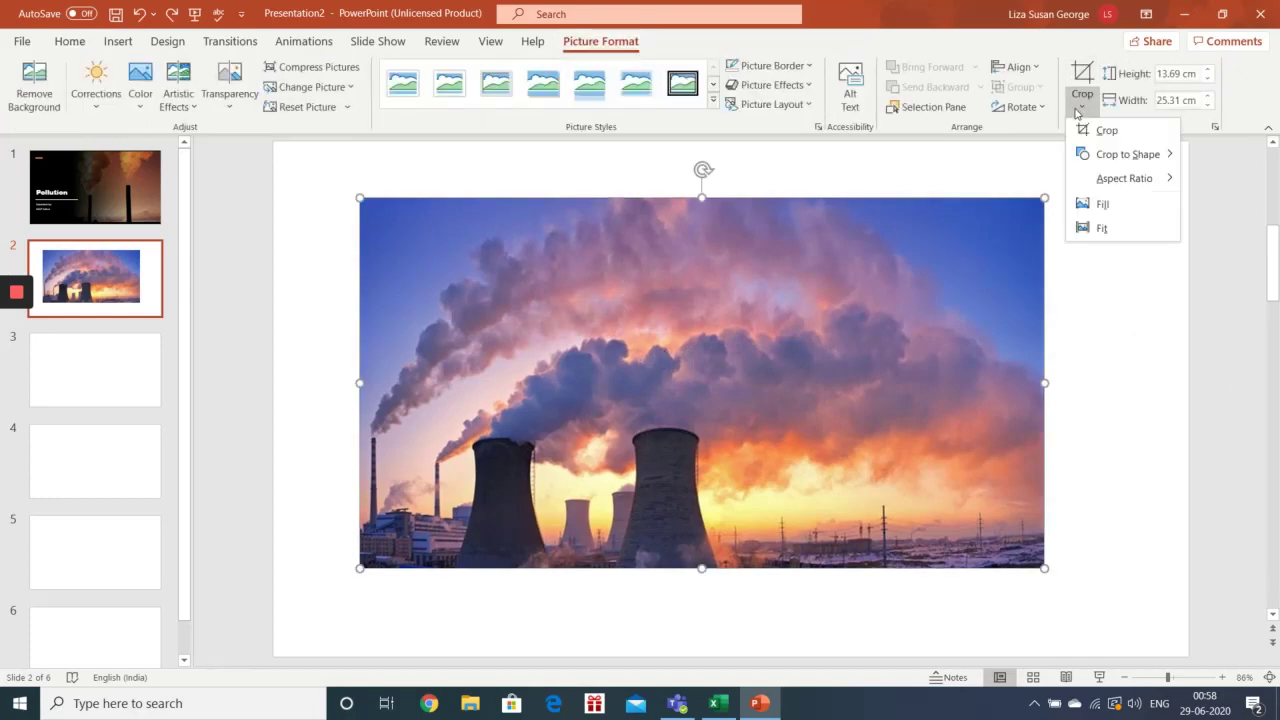
pyautogui.moveTo(1104, 156)
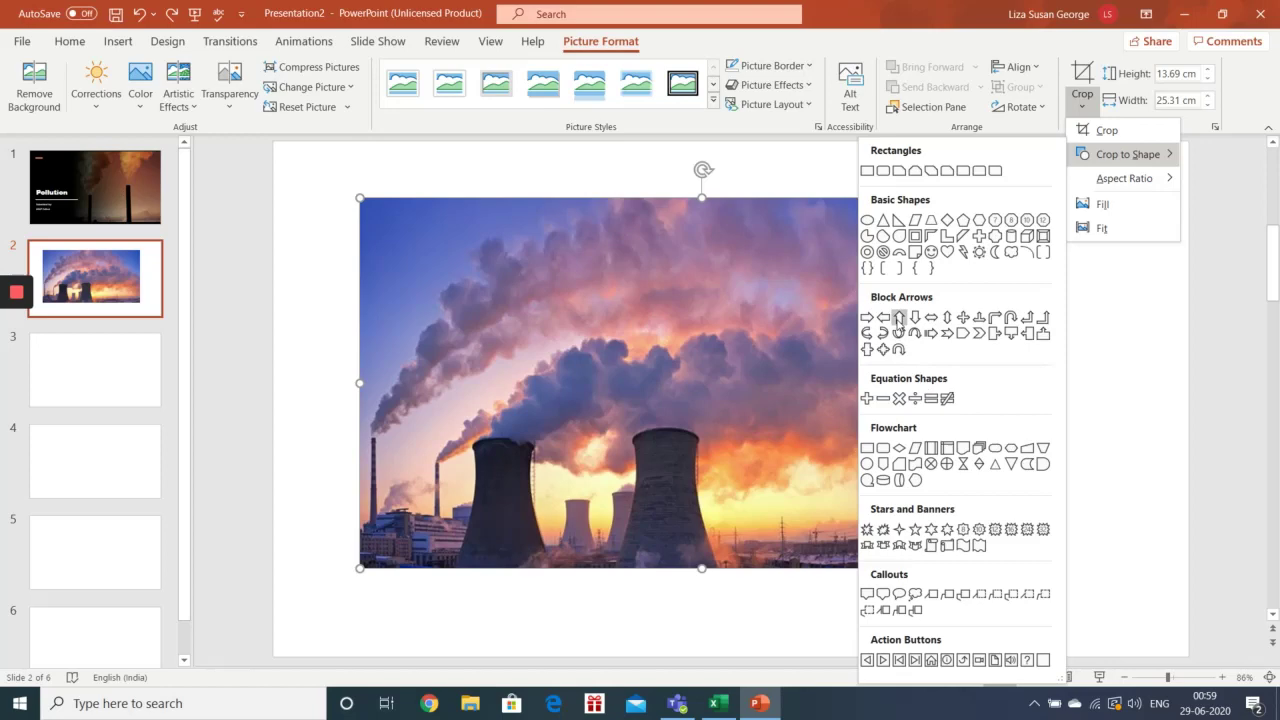
pyautogui.click(898, 318)
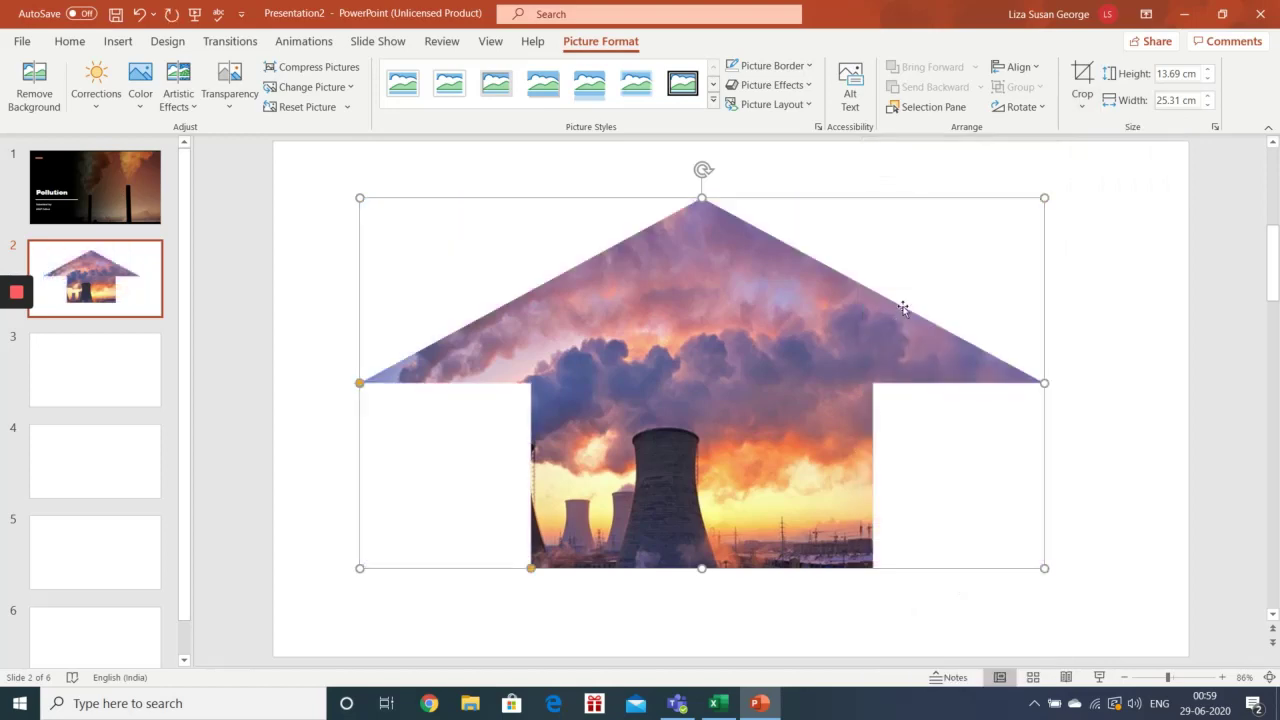
# Re-crop the photo to the Oval from Basic Shapes instead, then zoom in.
pyautogui.click(1083, 108)
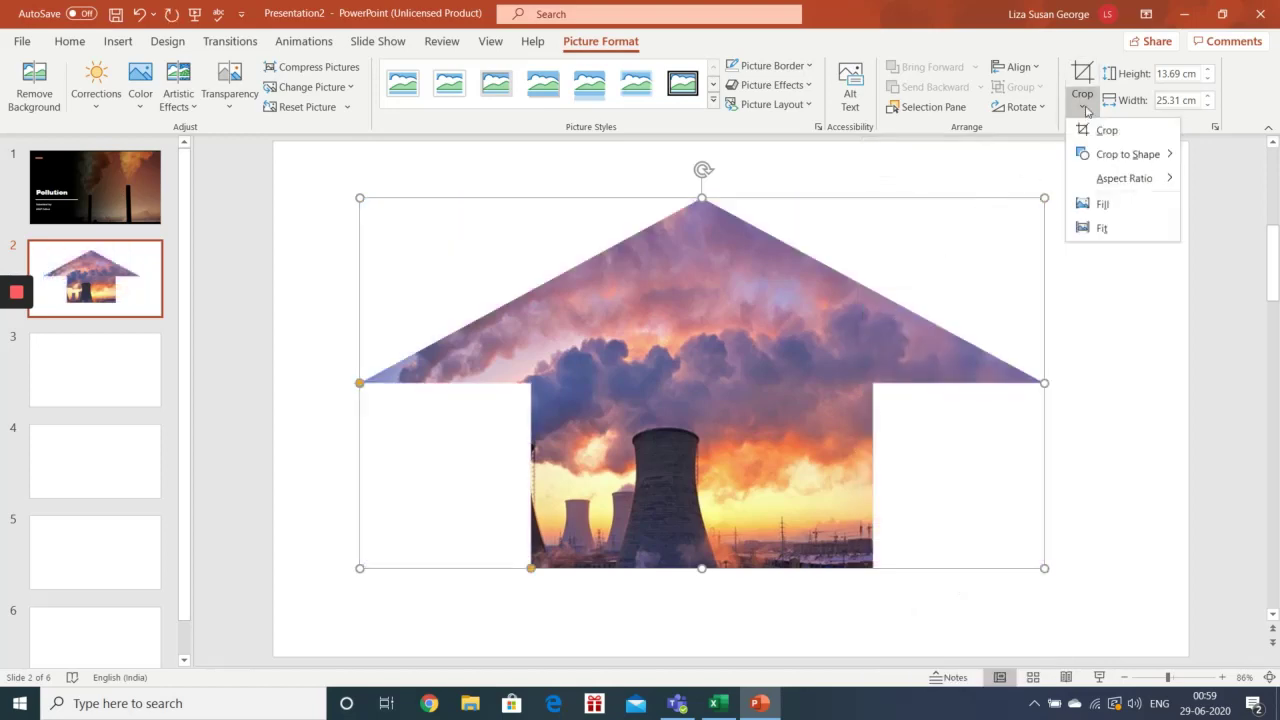
pyautogui.moveTo(1110, 158)
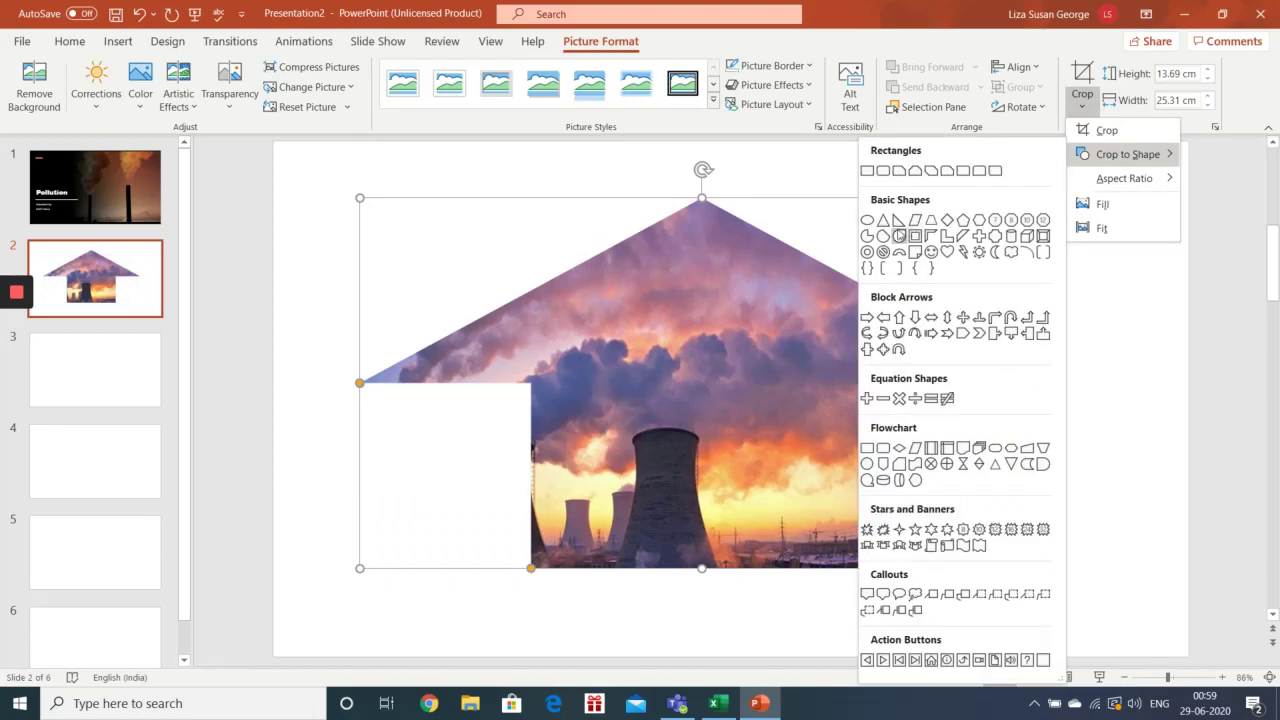
pyautogui.click(866, 222)
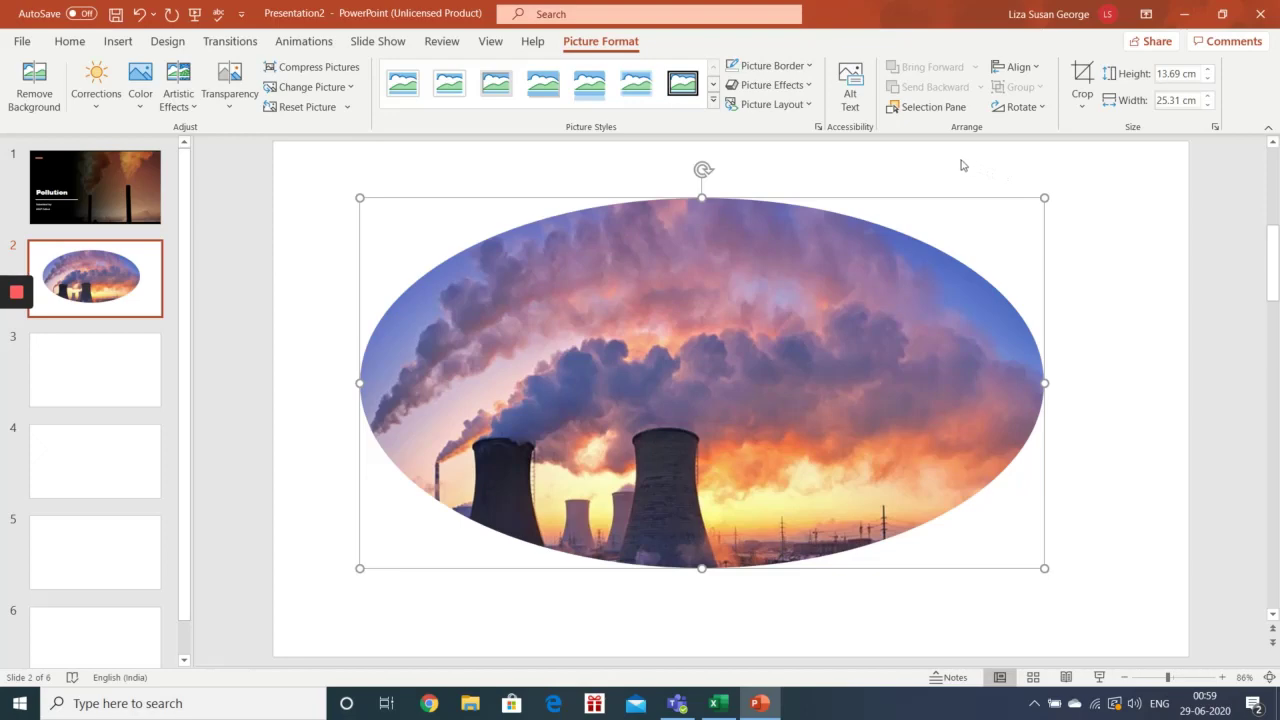
pyautogui.scroll(-4, 909, 479)
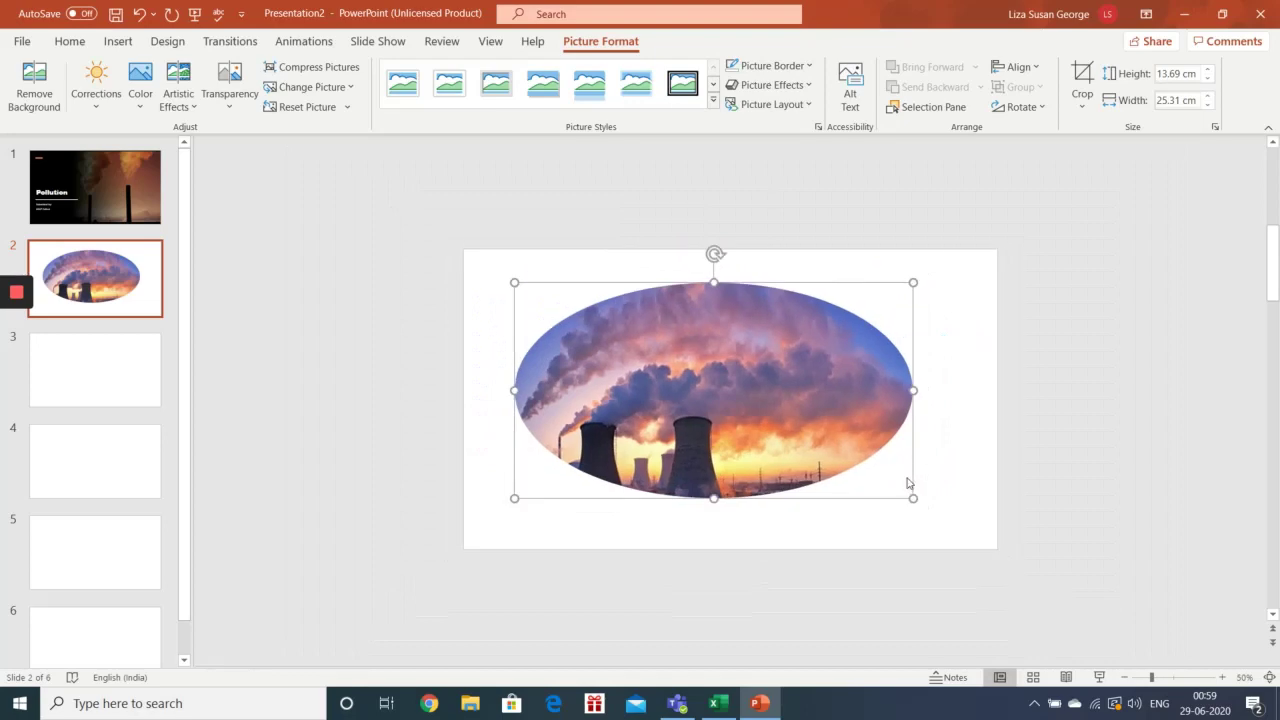
pyautogui.click(1222, 677)
pyautogui.click(1222, 677)
pyautogui.click(1222, 677)
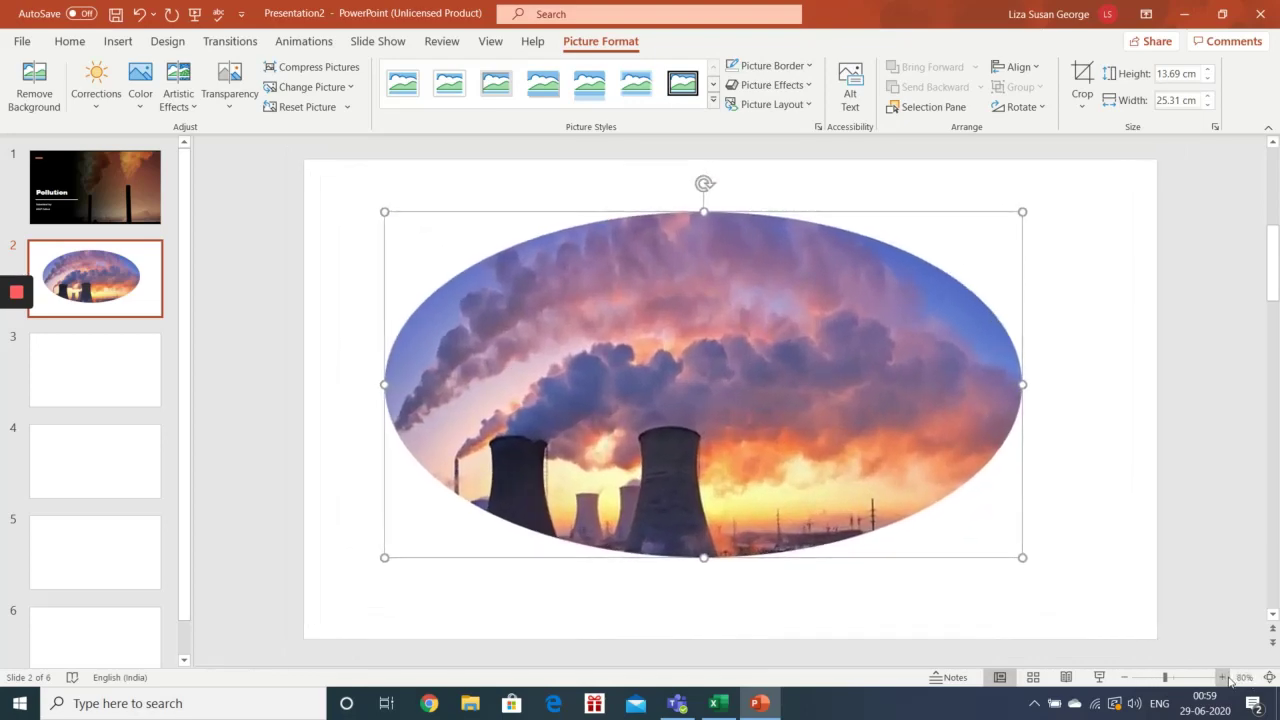
# Reselect the oval picture and start Remove Background on it.
pyautogui.click(304, 407)
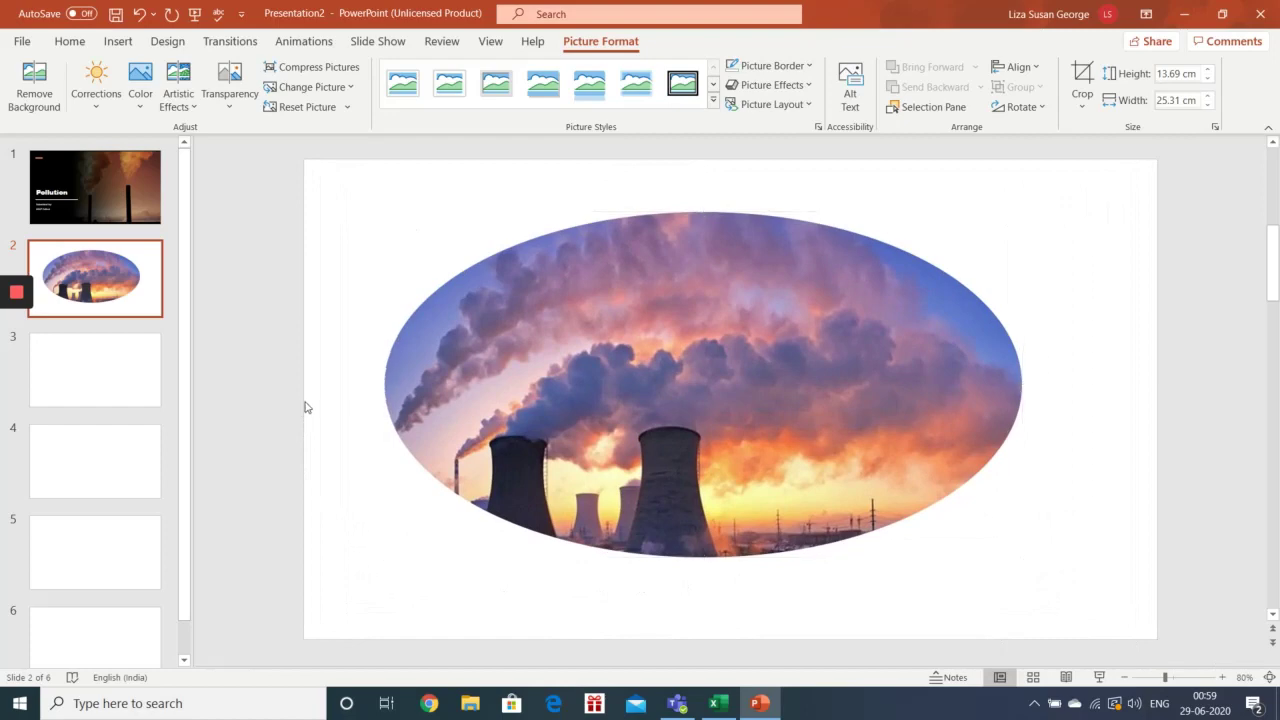
pyautogui.click(464, 266)
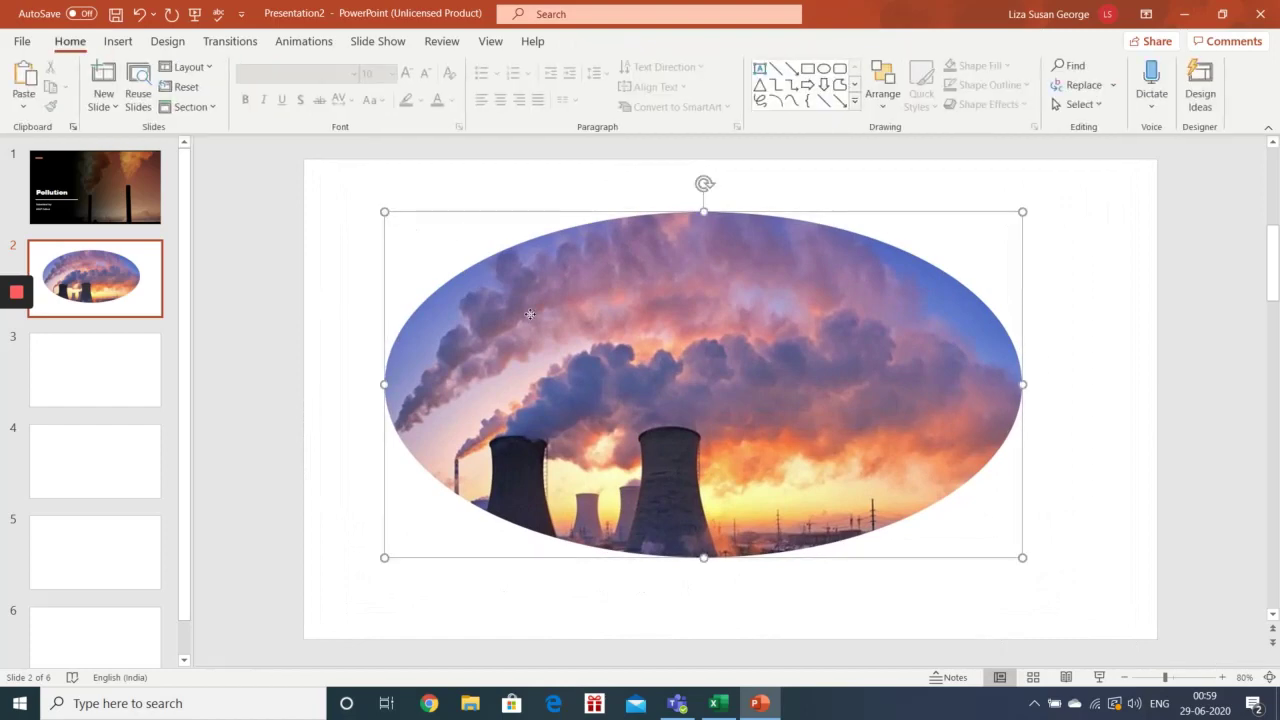
pyautogui.click(600, 41)
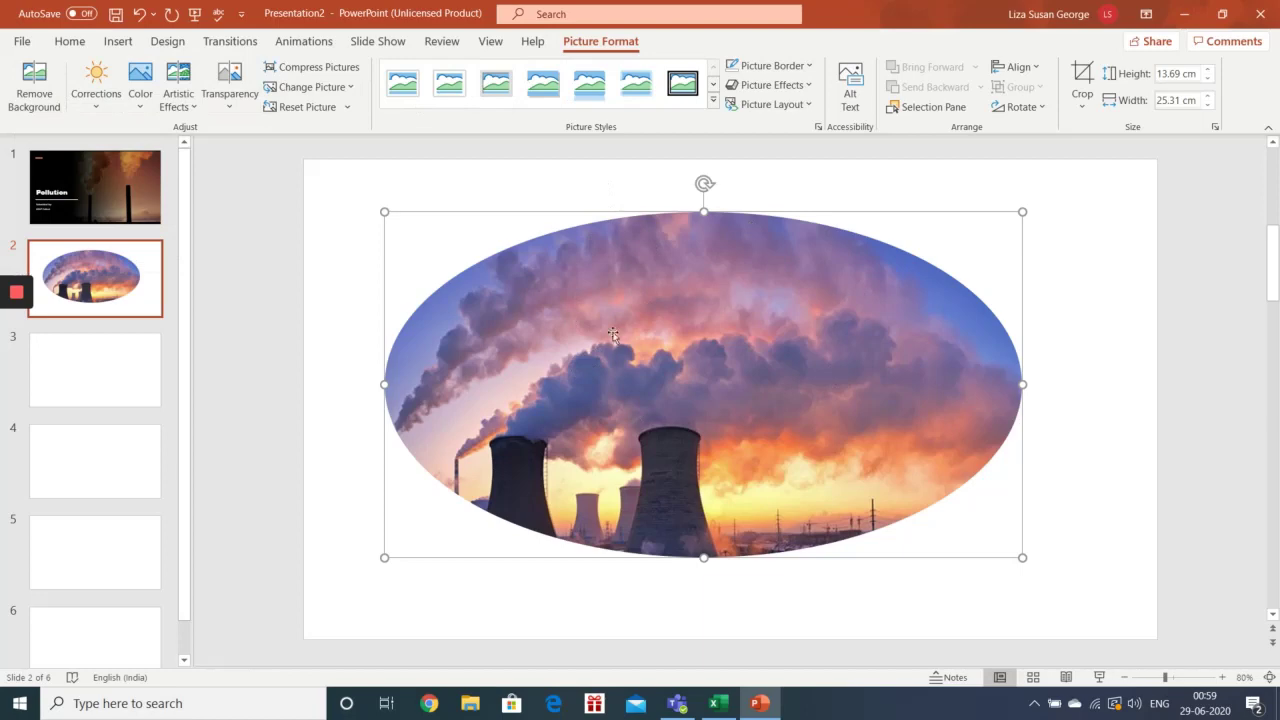
pyautogui.click(36, 86)
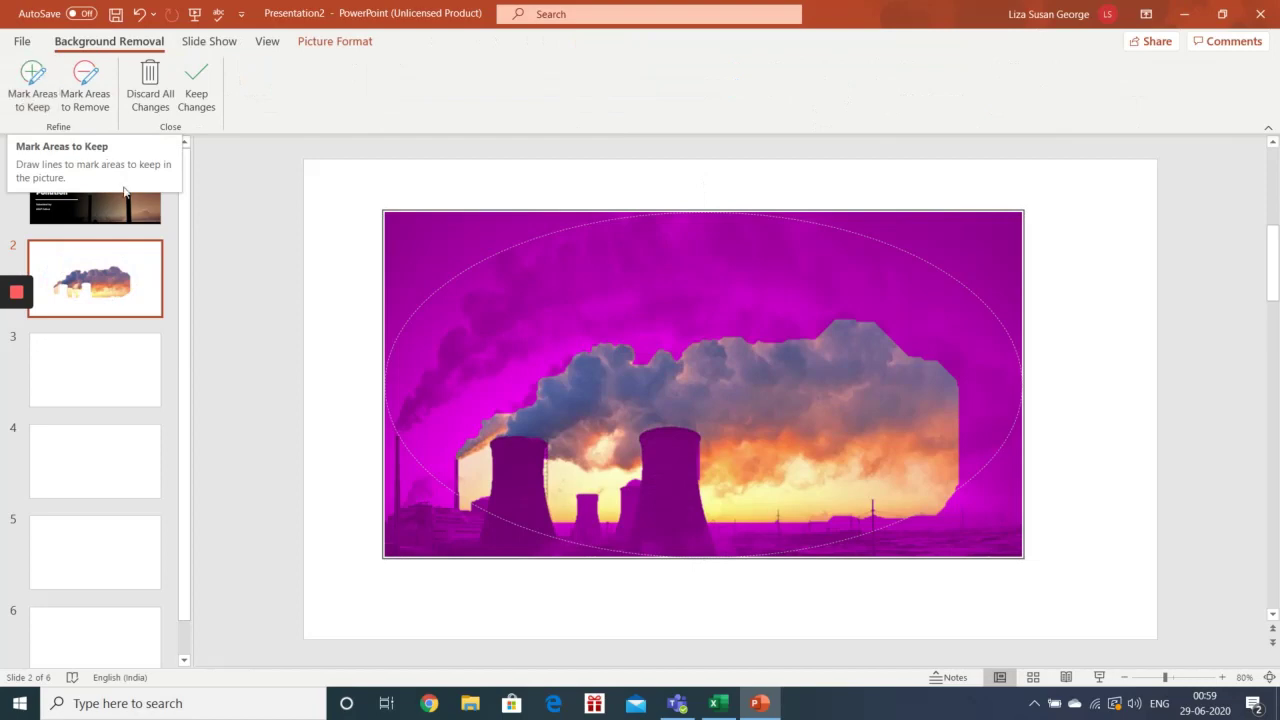
pyautogui.click(94, 200)
pyautogui.click(104, 308)
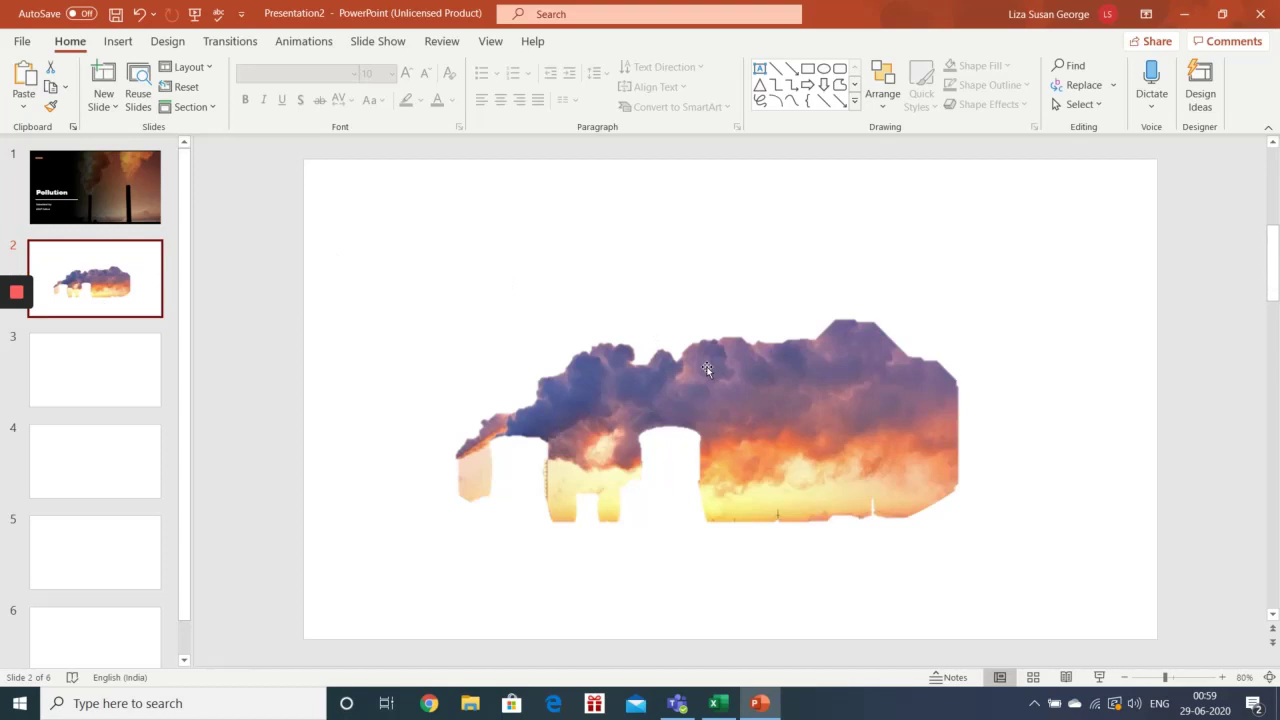
pyautogui.hotkey('ctrl', 'z')
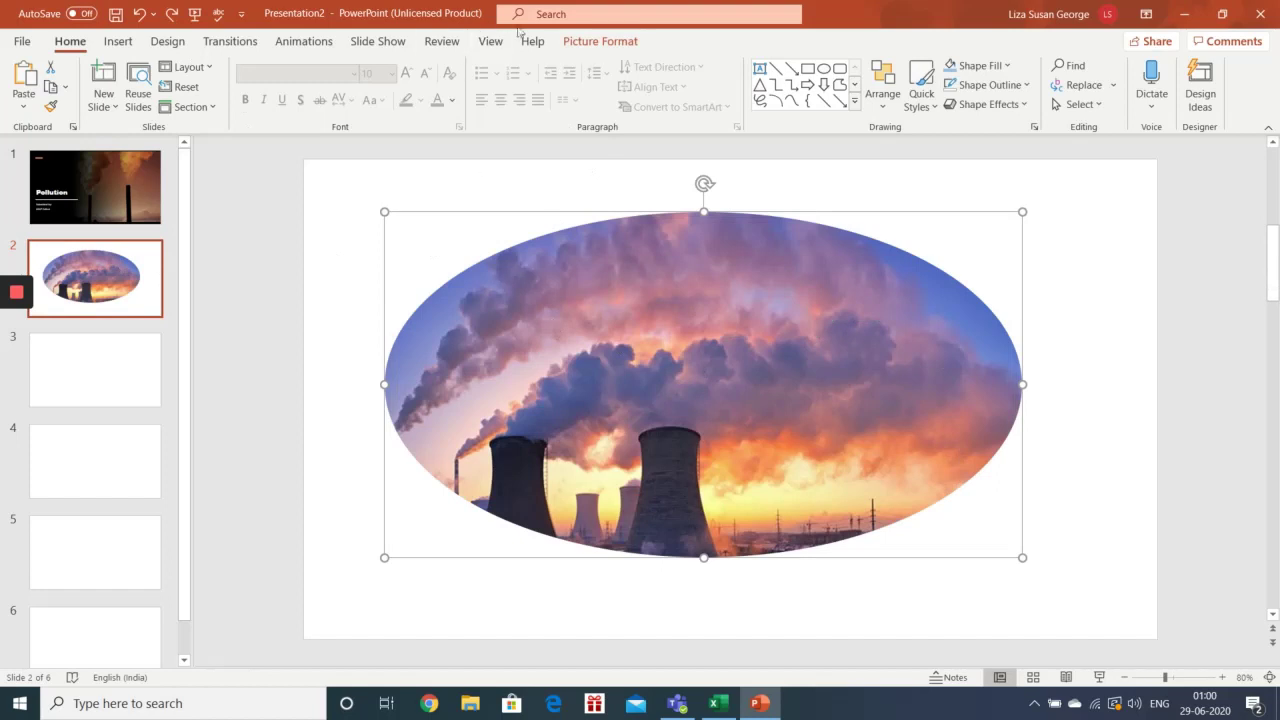
pyautogui.click(603, 46)
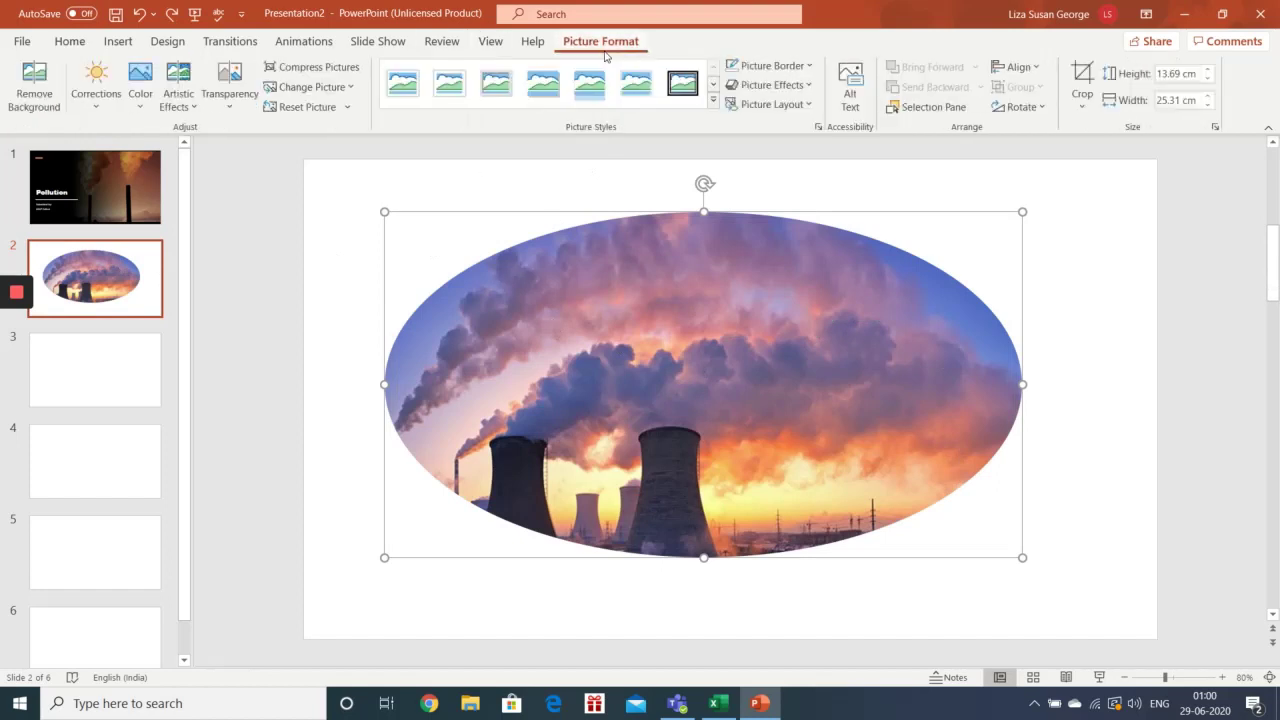
pyautogui.click(97, 119)
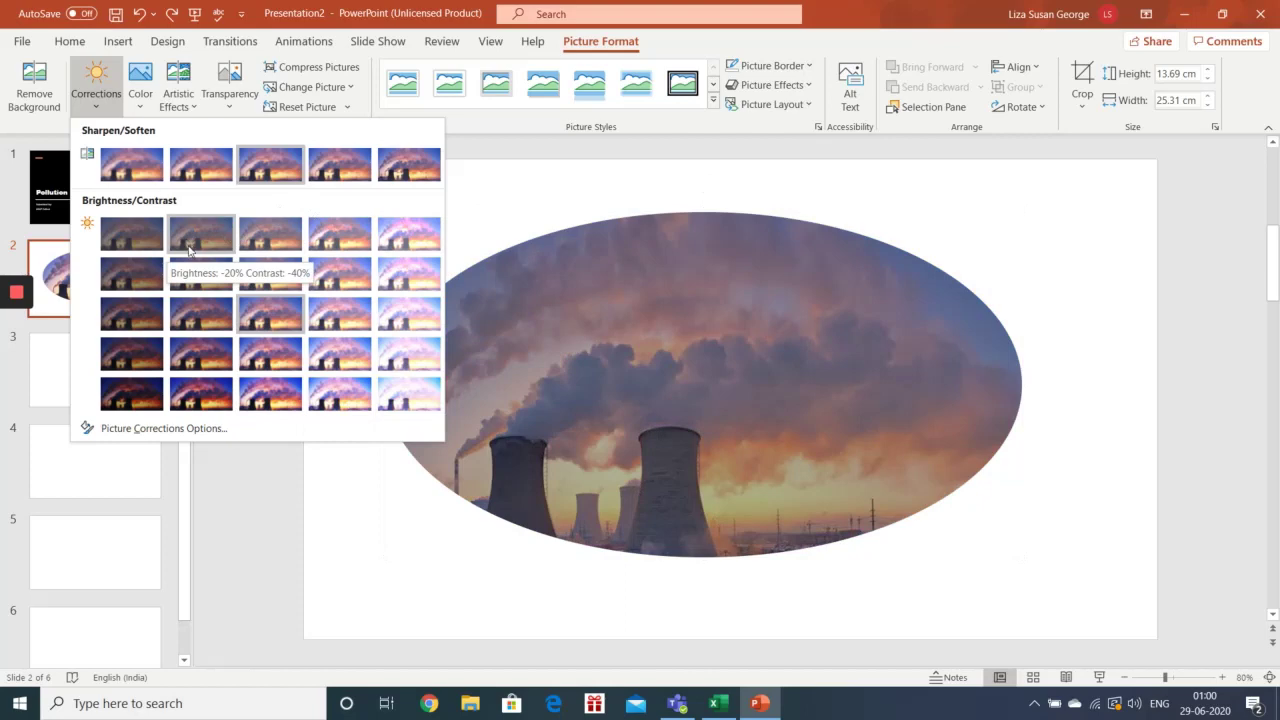
pyautogui.click(509, 187)
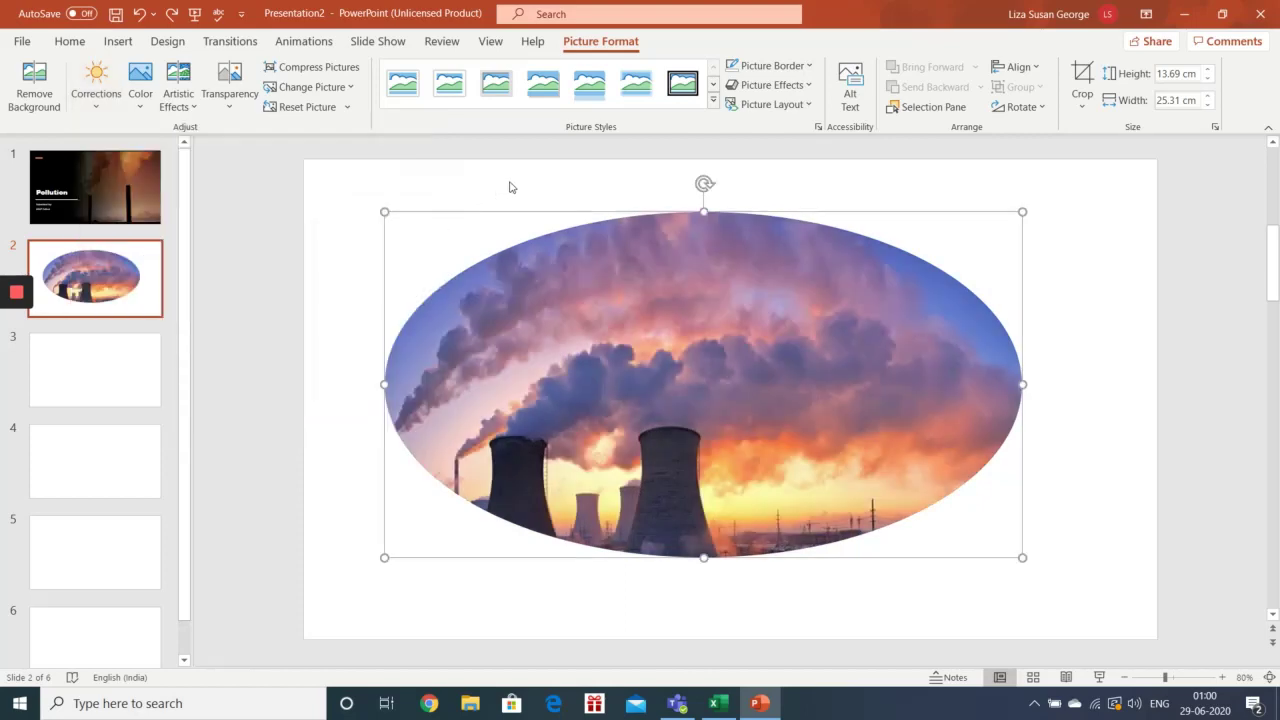
pyautogui.click(137, 104)
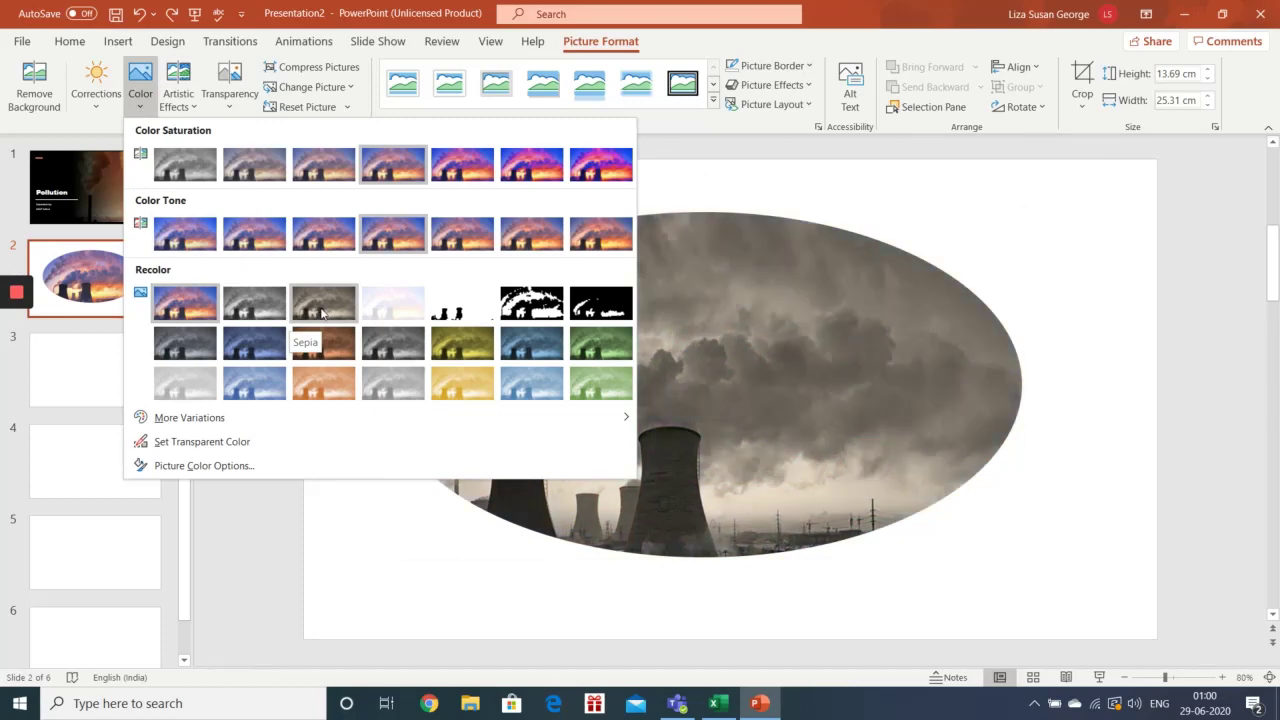
pyautogui.click(694, 142)
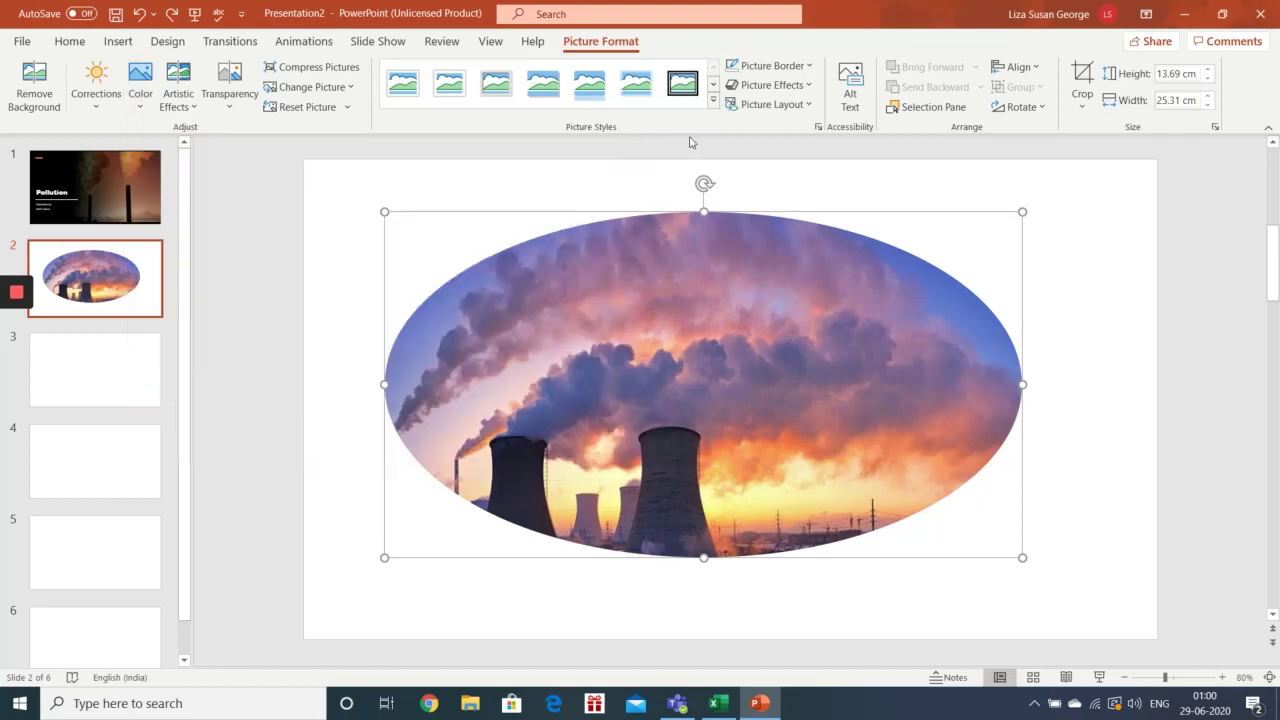
pyautogui.click(186, 108)
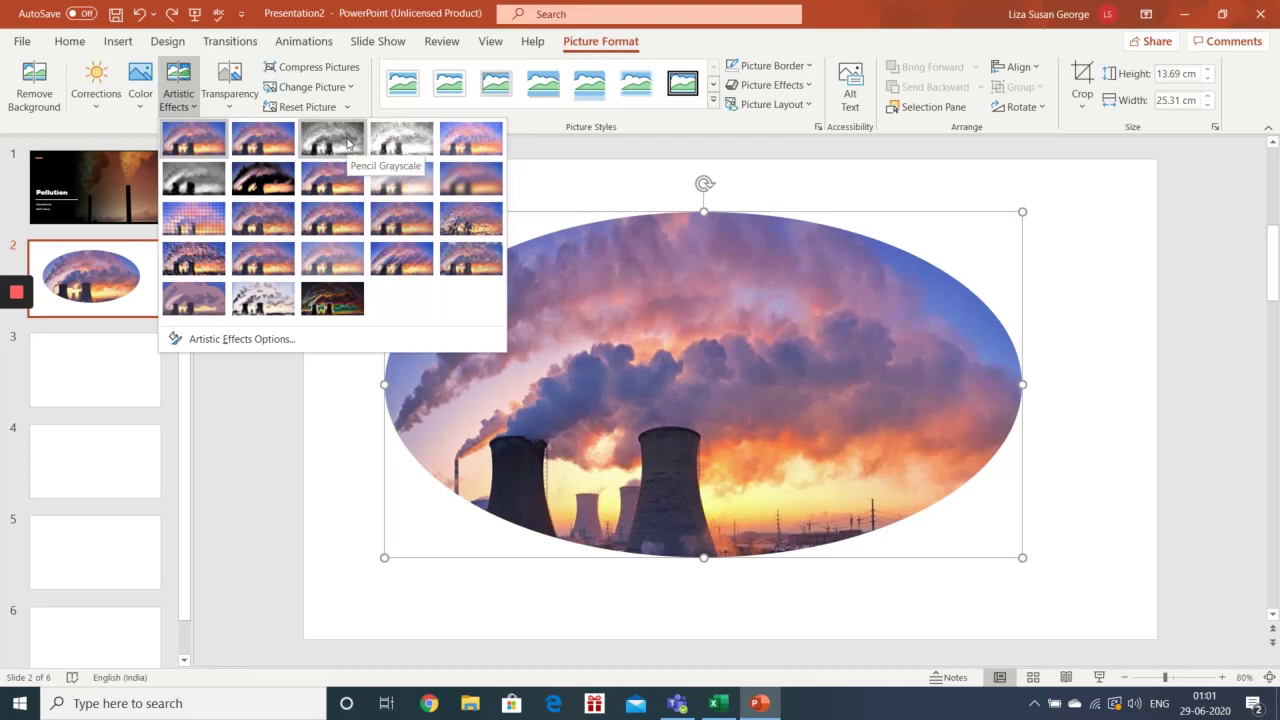
pyautogui.click(597, 194)
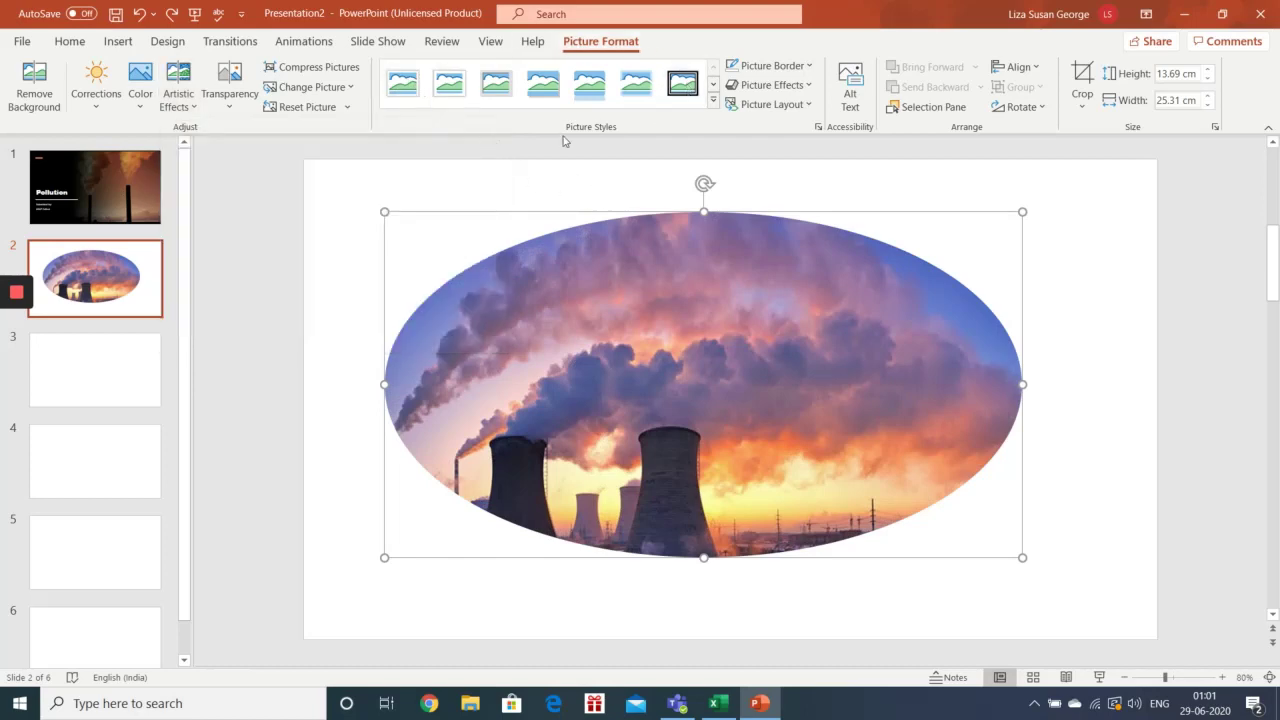
# Apply the Beveled Oval, Black picture style to the oval photo.
pyautogui.click(698, 97)
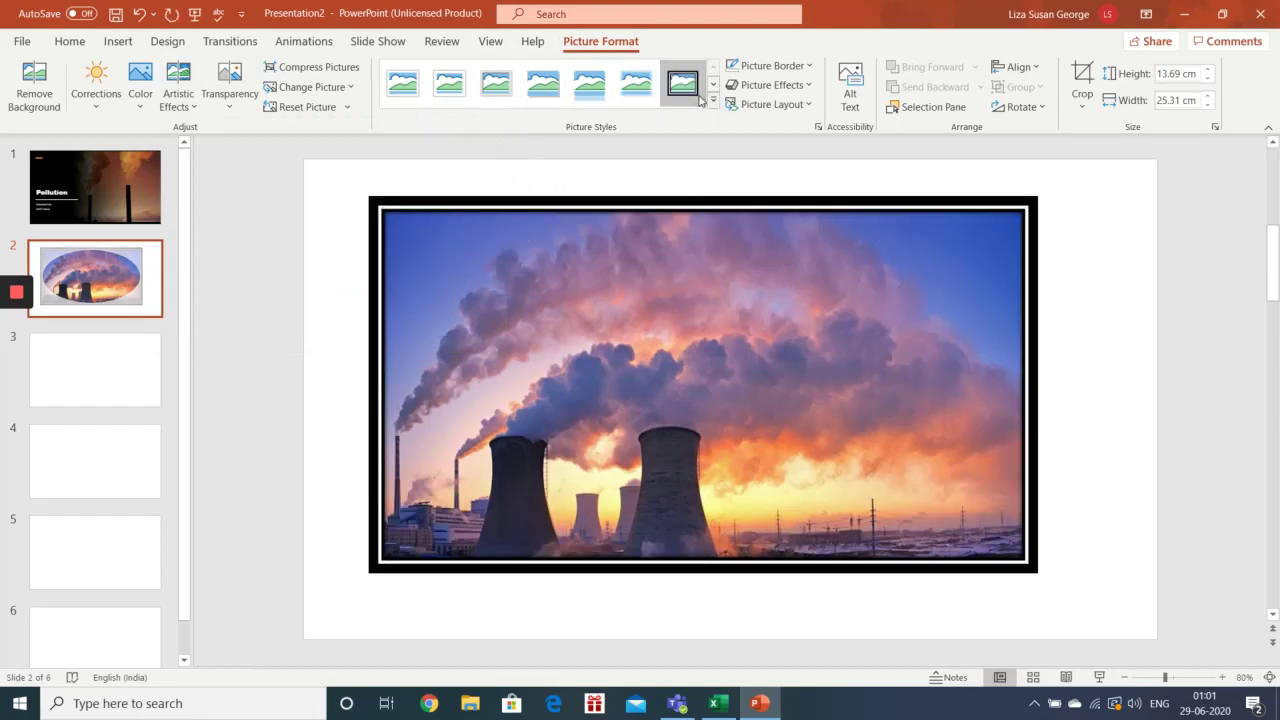
pyautogui.click(714, 102)
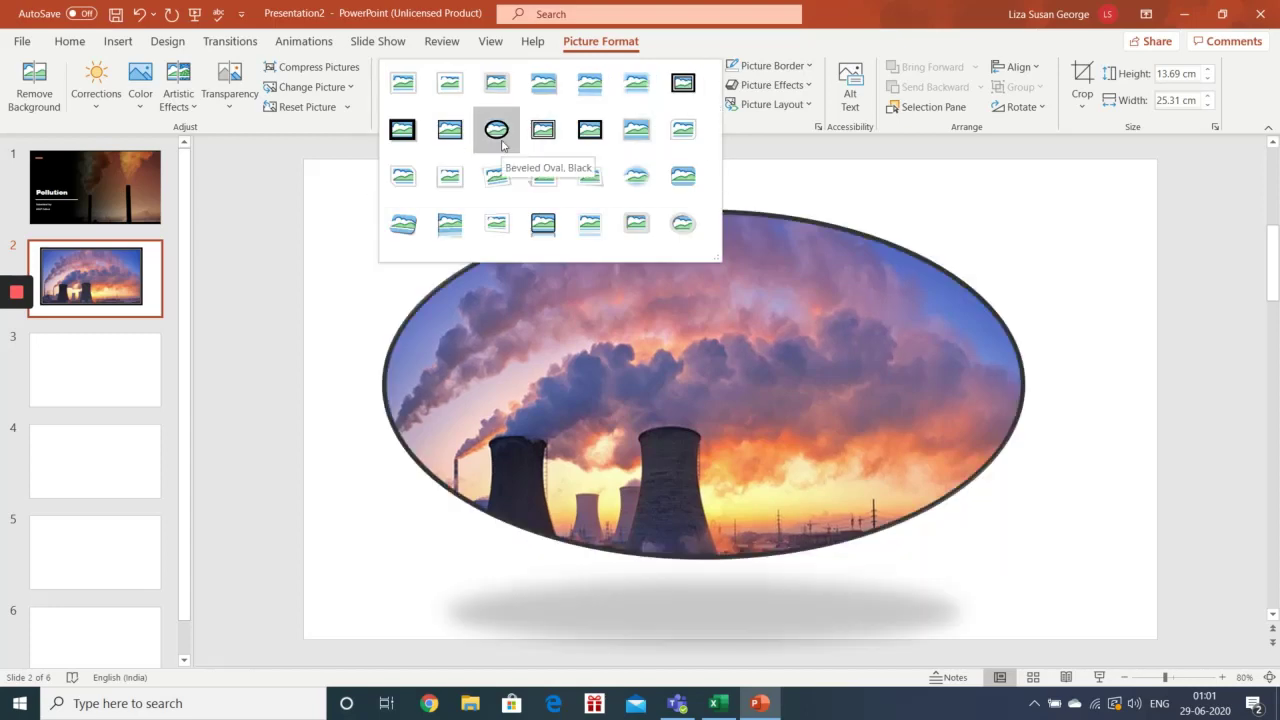
pyautogui.click(497, 131)
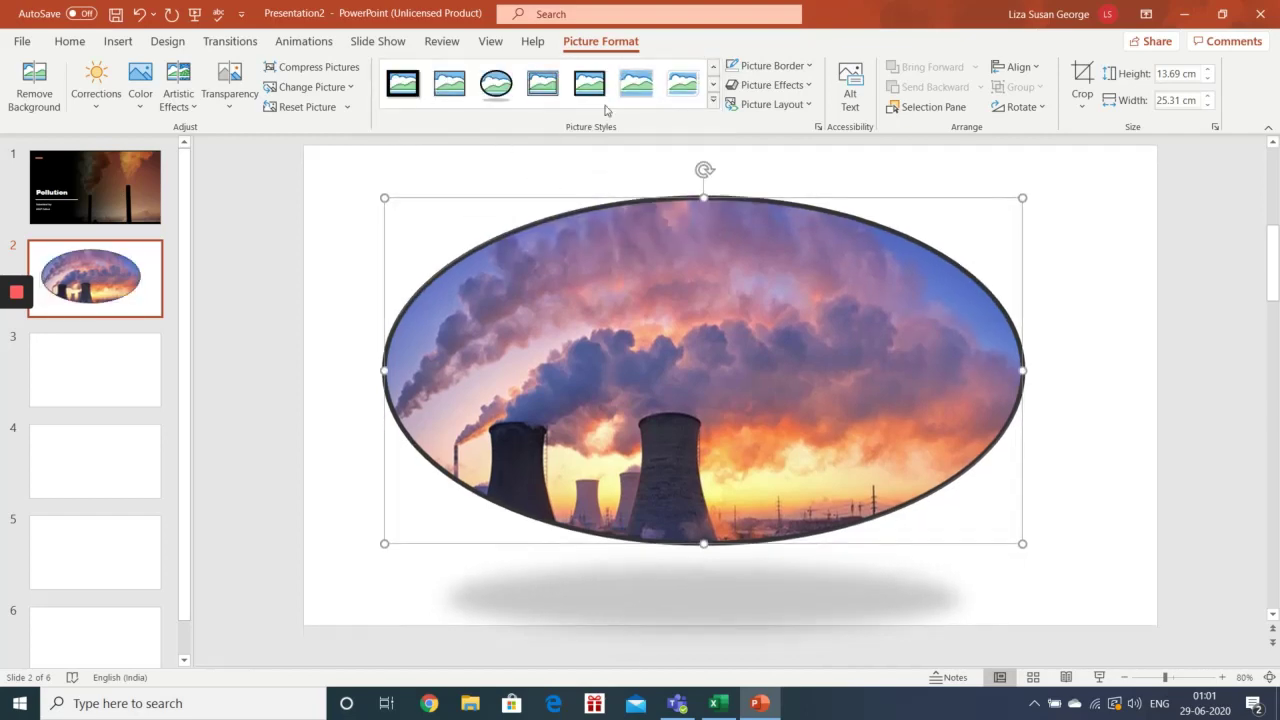
pyautogui.click(775, 85)
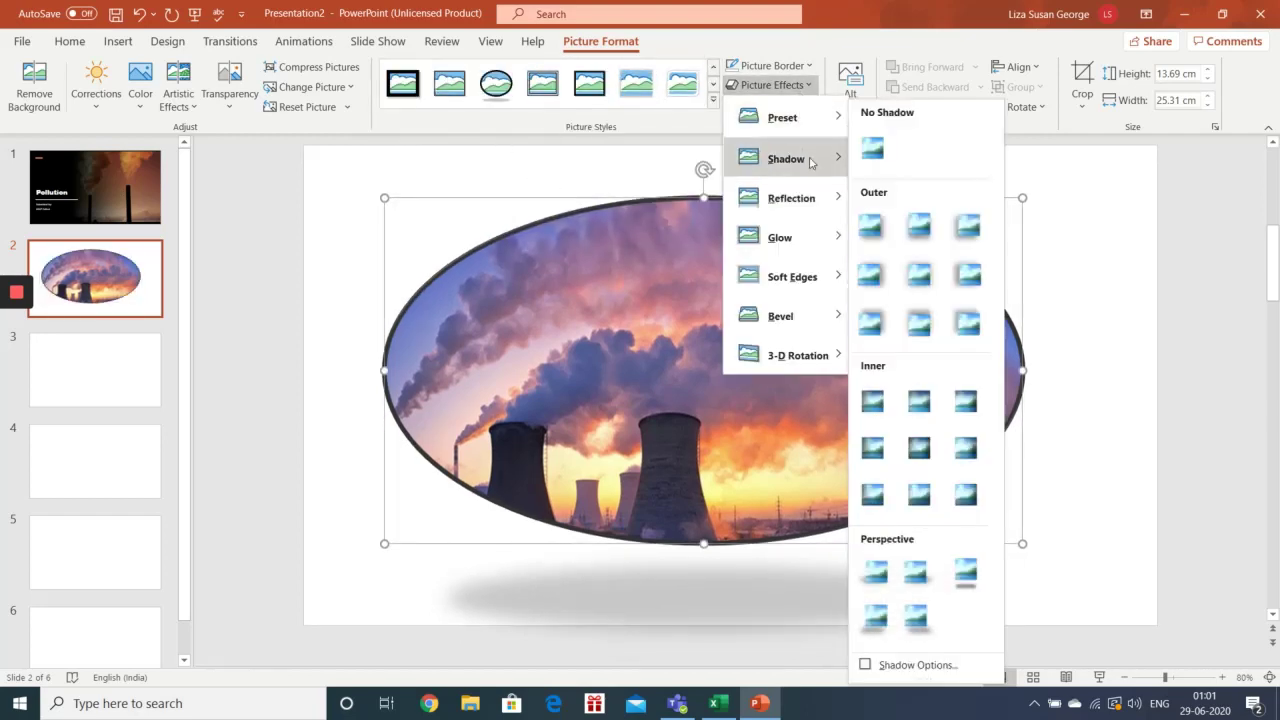
# Give the framed oval photo a Perspective 3-D Rotation preset.
pyautogui.moveTo(826, 207)
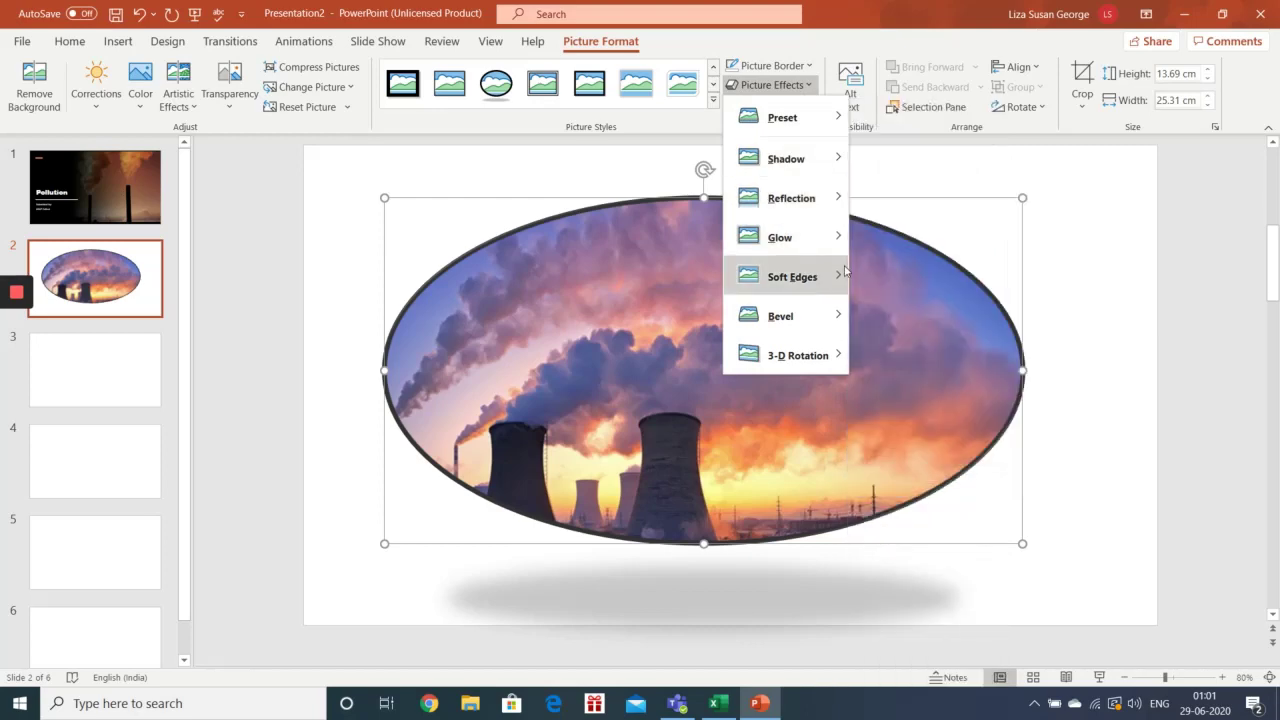
pyautogui.moveTo(845, 357)
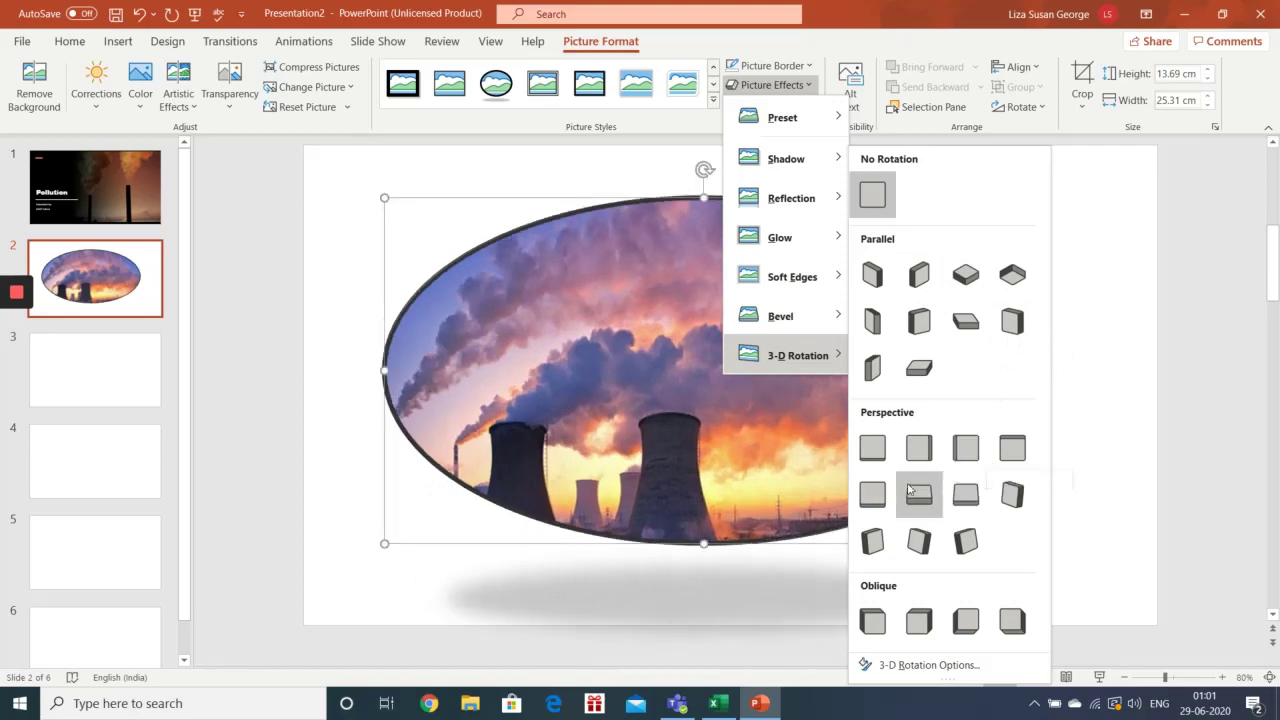
pyautogui.click(962, 446)
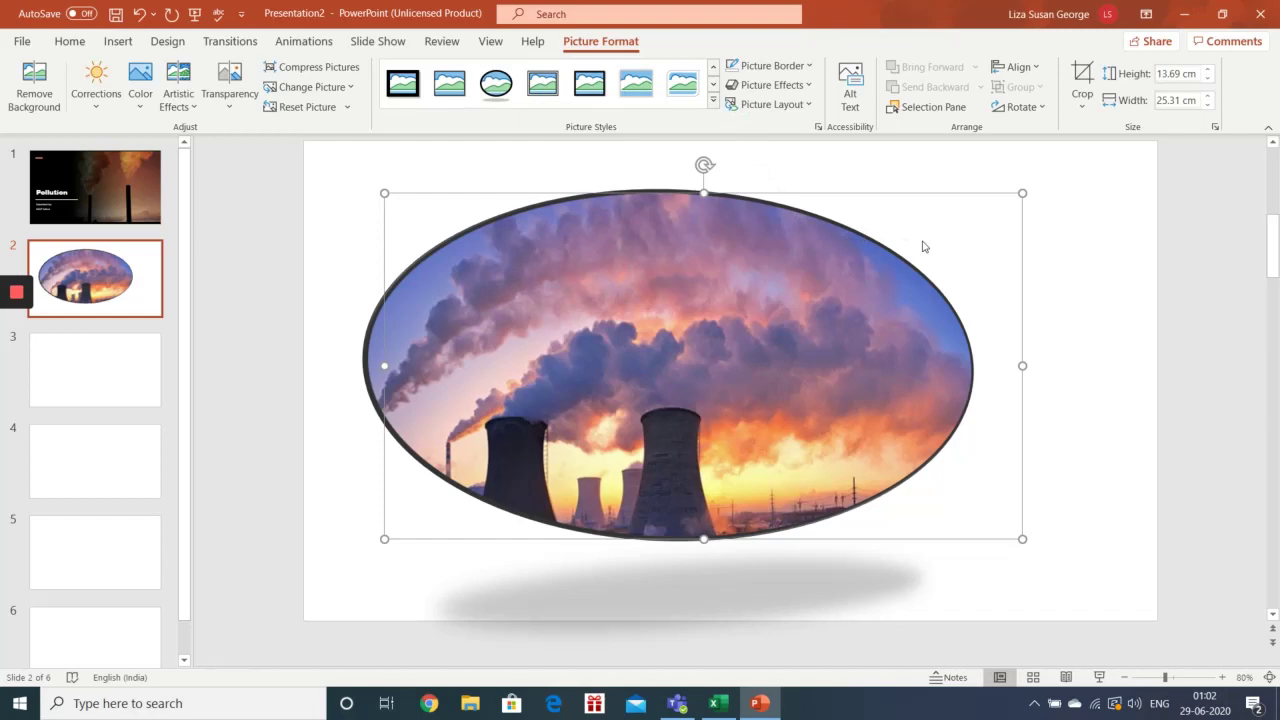
pyautogui.click(229, 318)
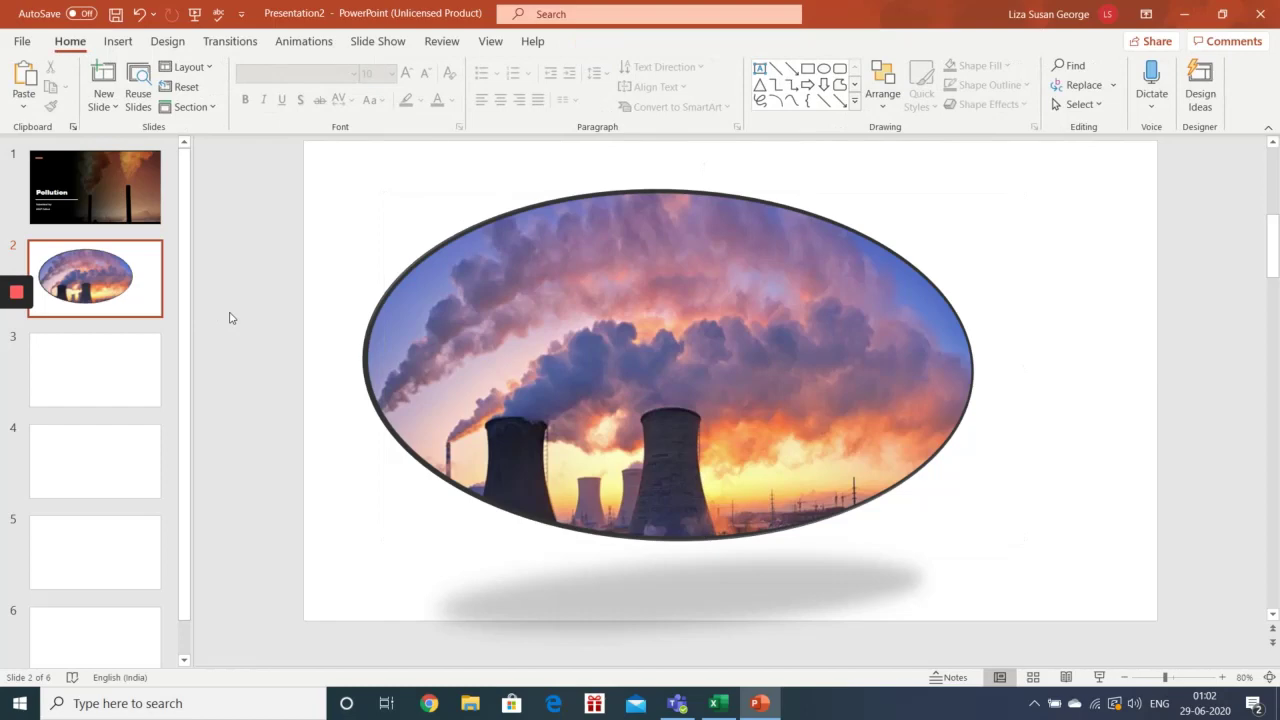
# Switch slide 3 to the Blank layout, removing its placeholders.
pyautogui.click(84, 368)
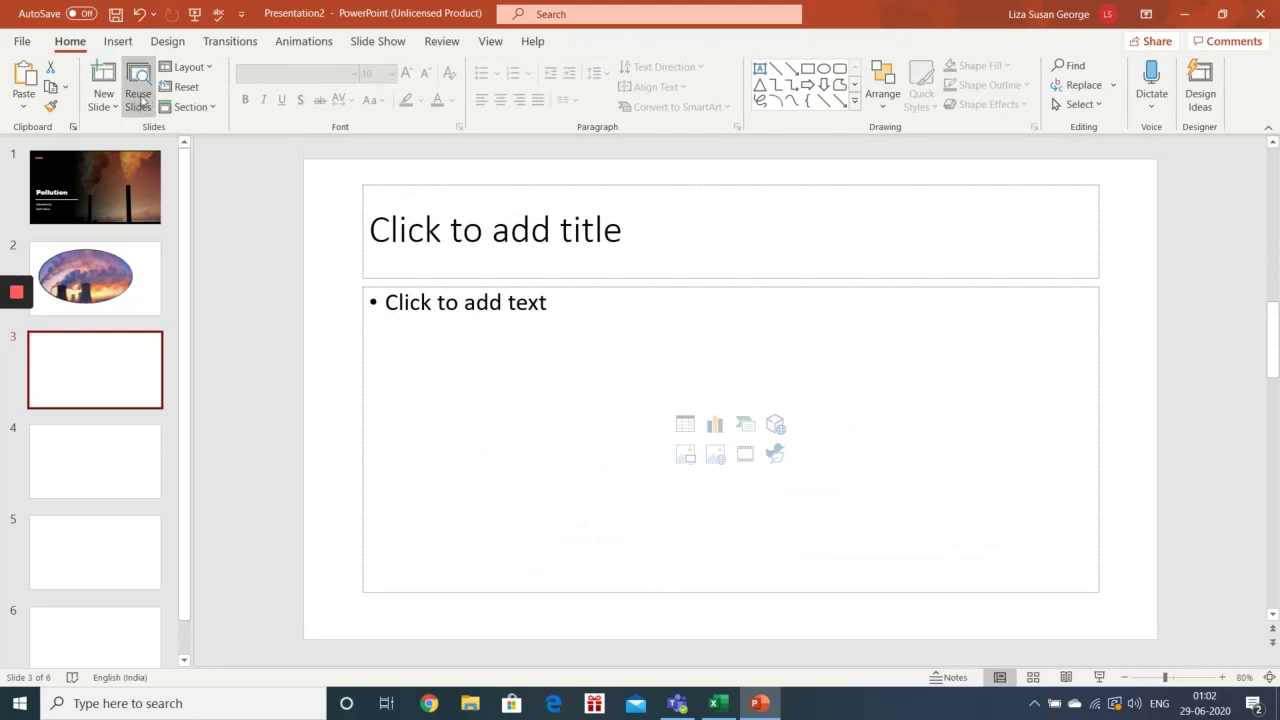
pyautogui.click(195, 66)
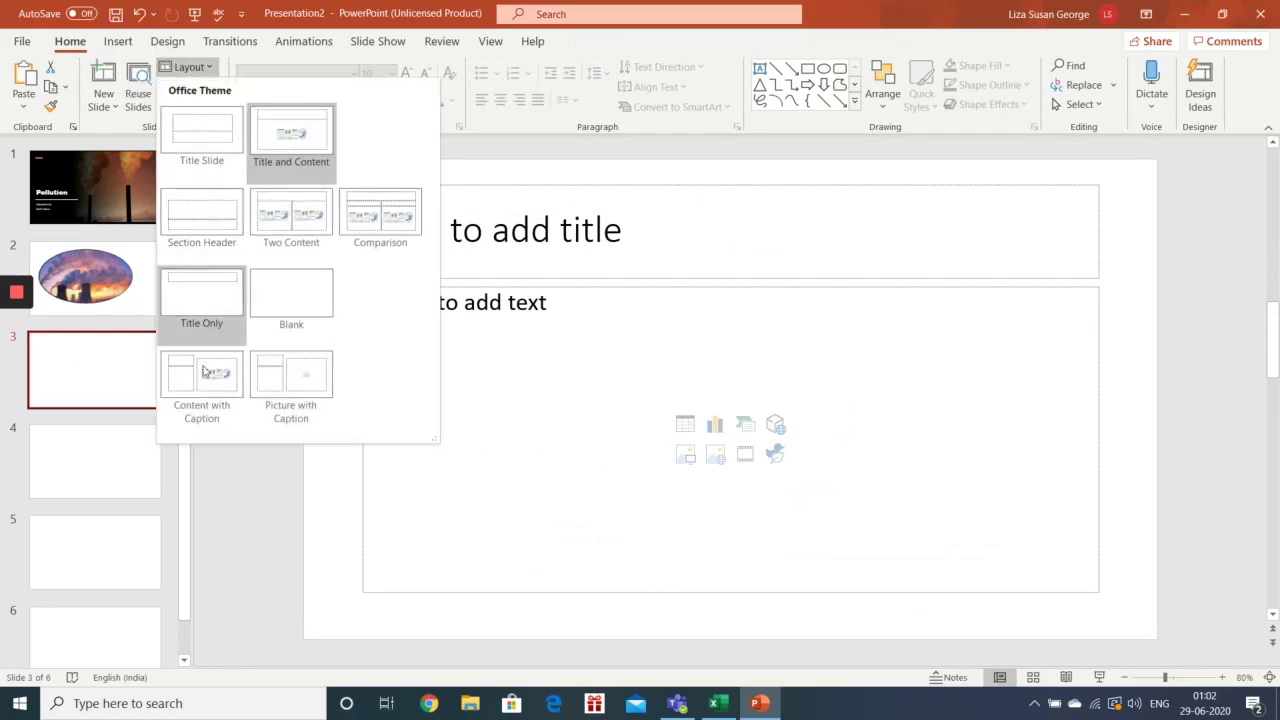
pyautogui.click(311, 308)
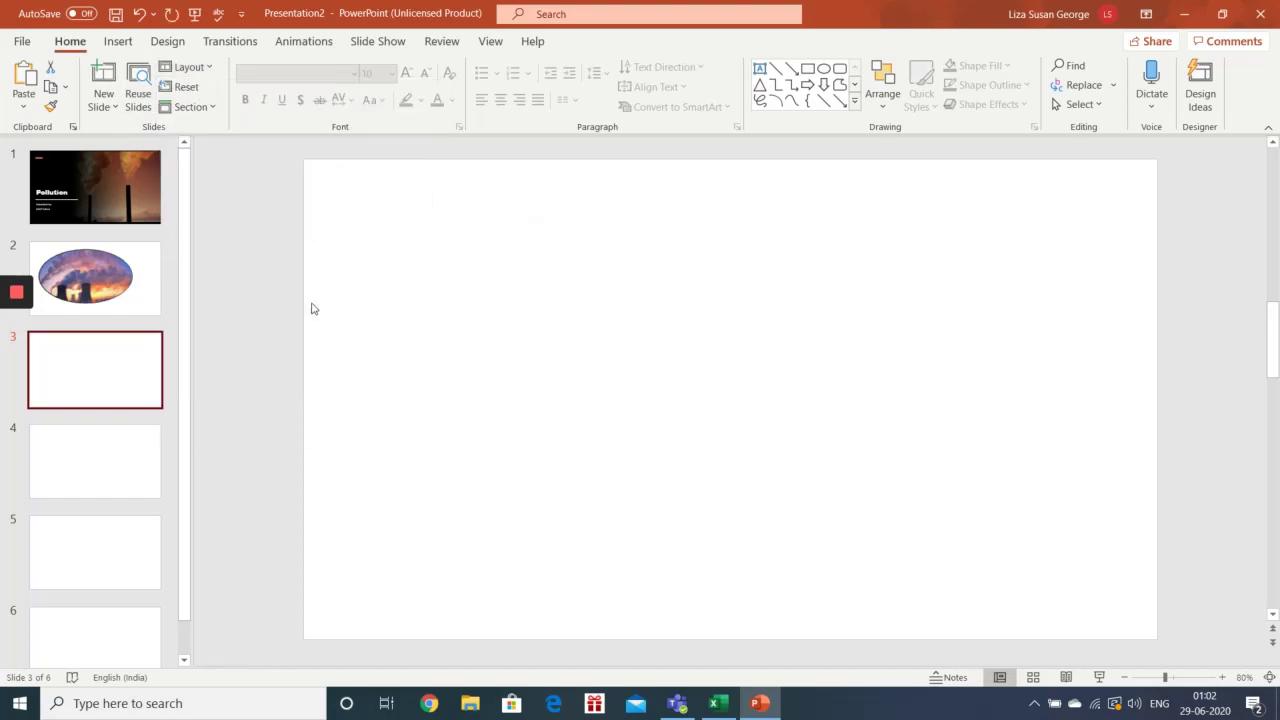
pyautogui.click(117, 45)
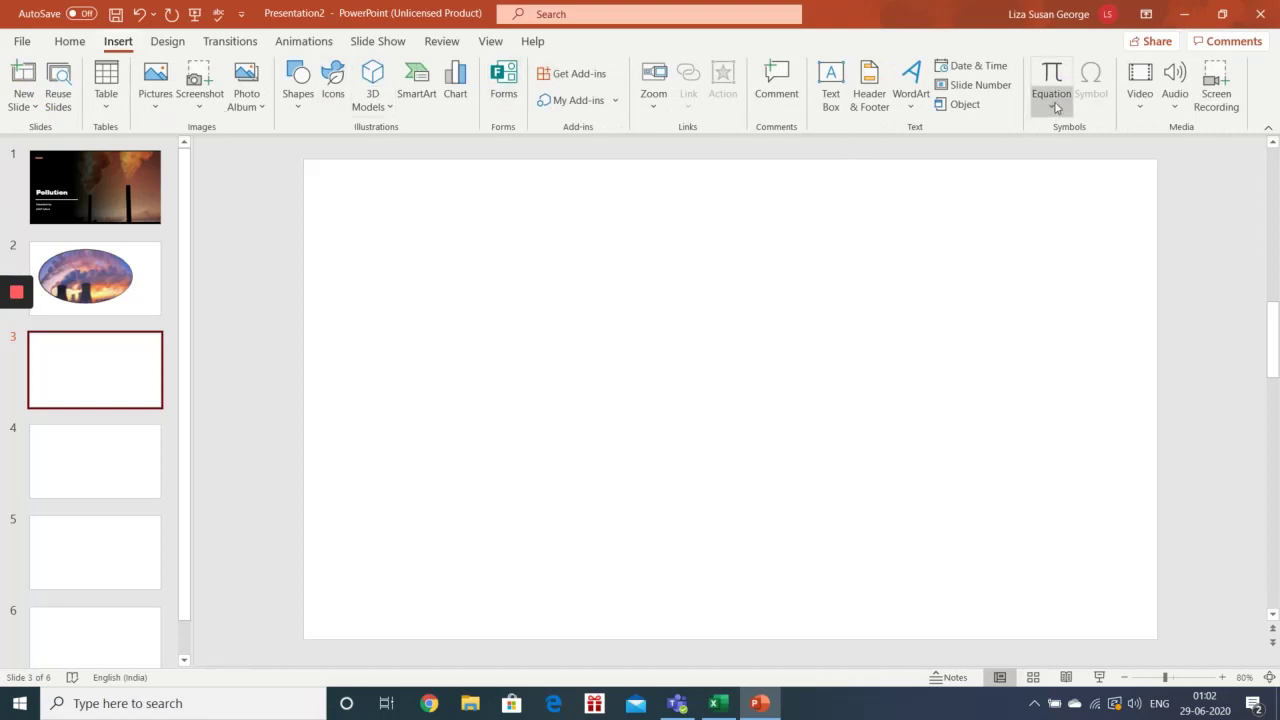
# Insert the Save_our_World__part_2(720p) video from this computer onto slide 3.
pyautogui.click(1138, 107)
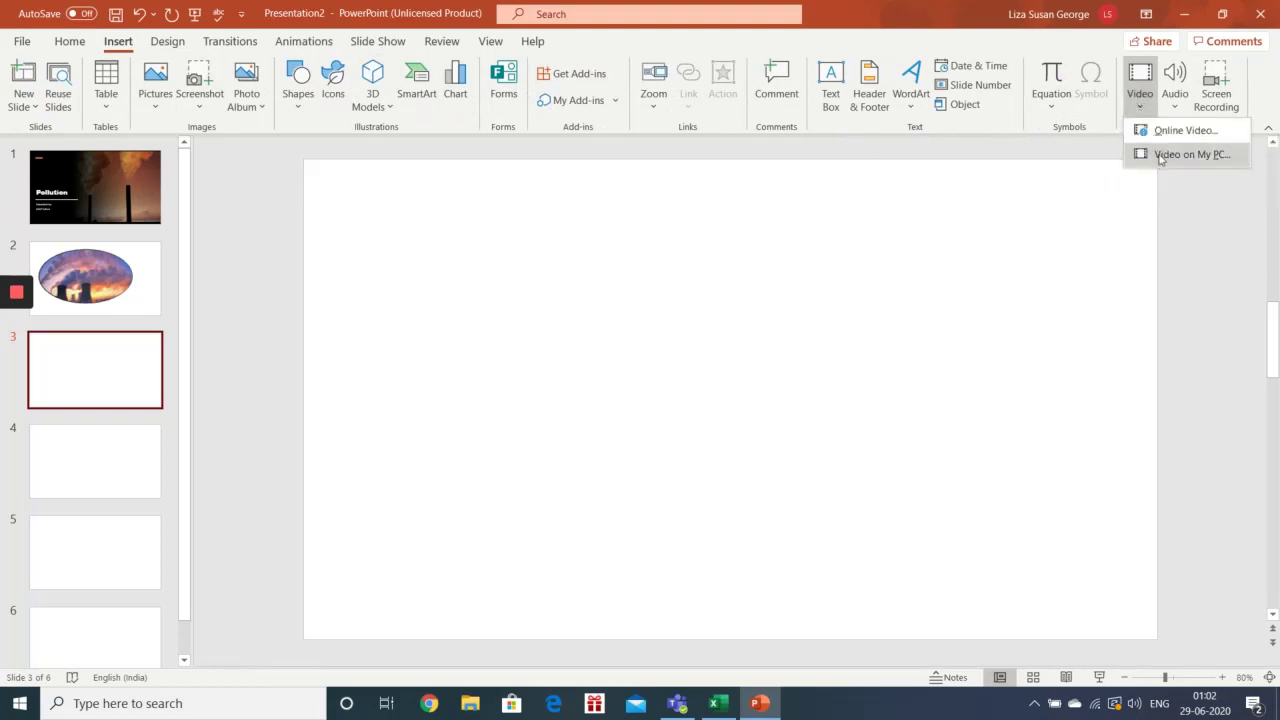
pyautogui.click(1161, 155)
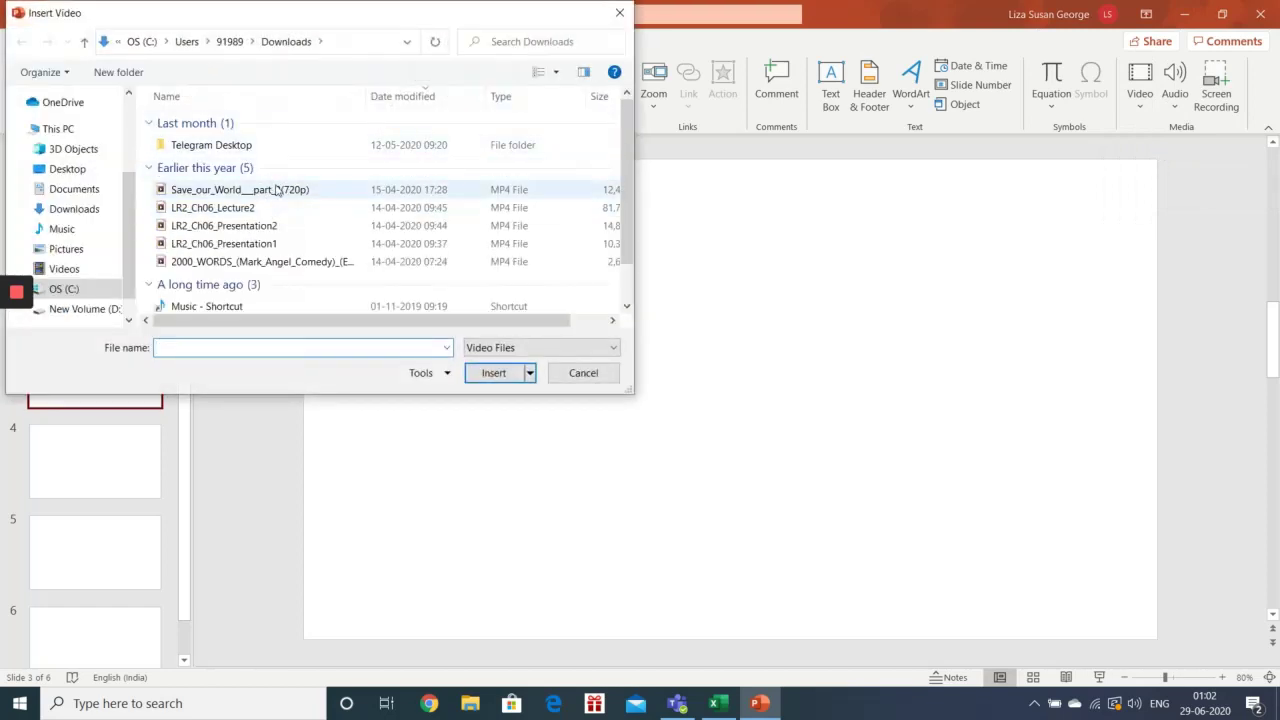
pyautogui.click(278, 190)
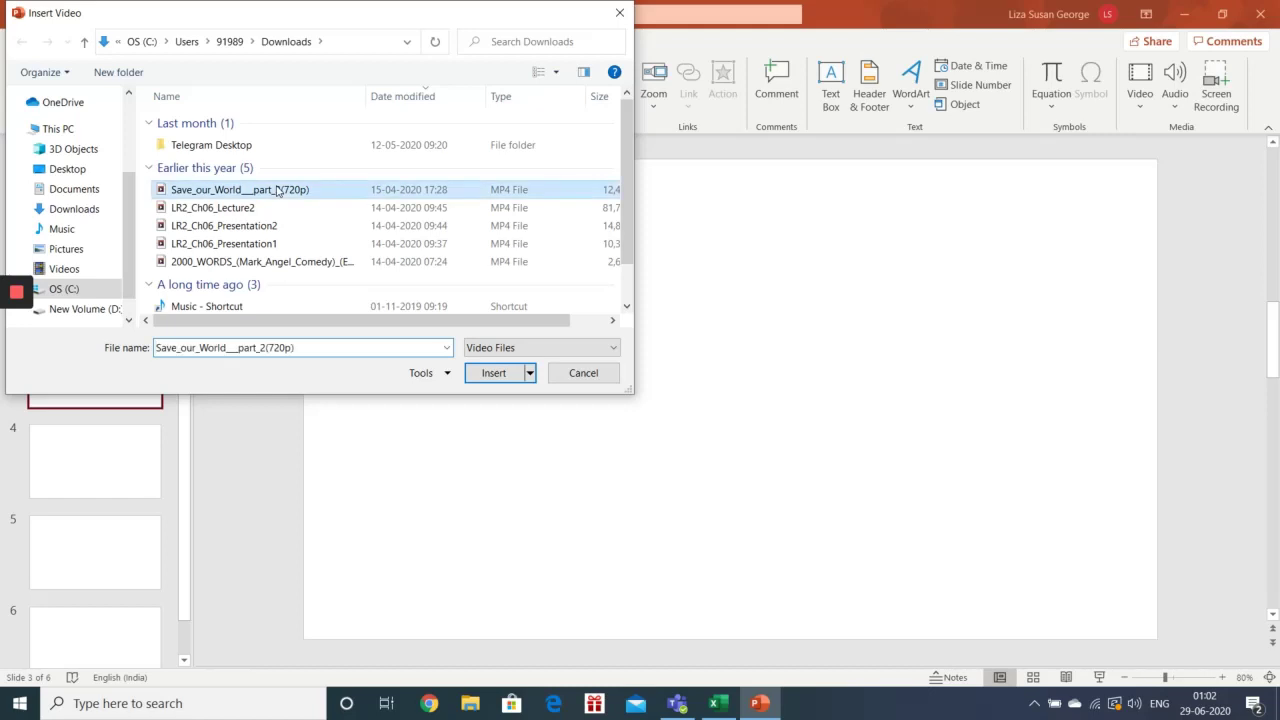
pyautogui.click(490, 373)
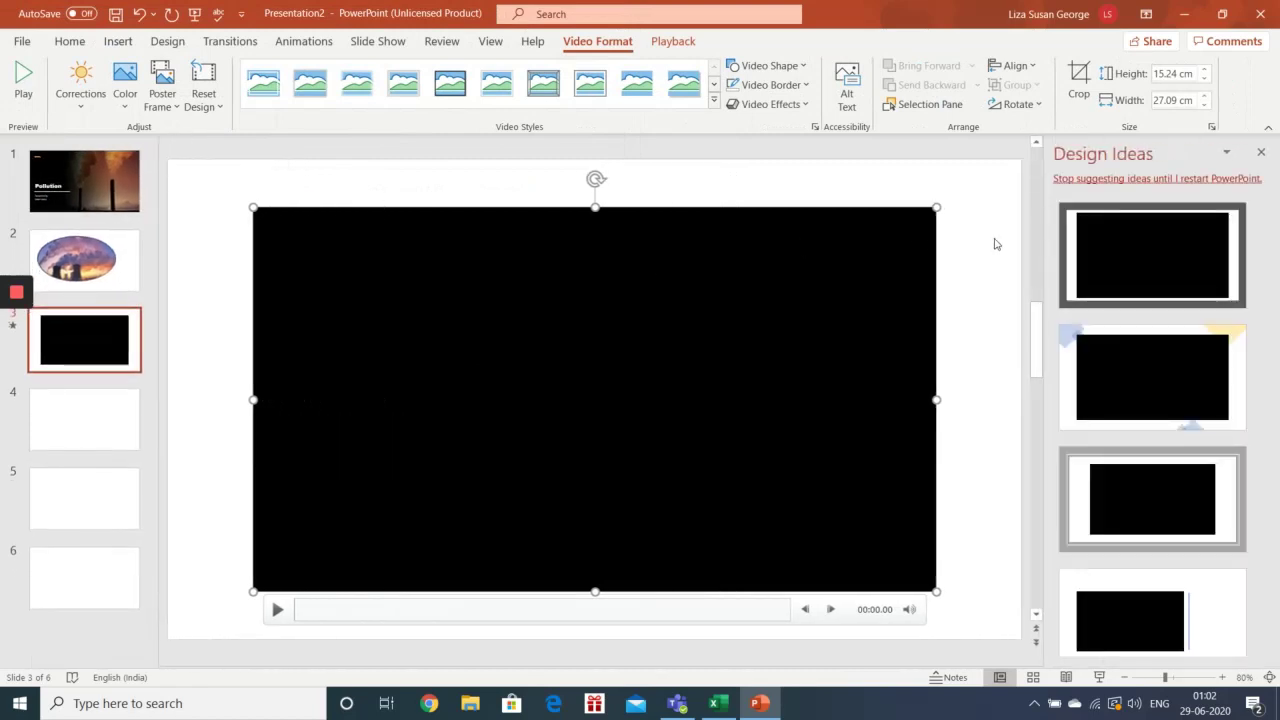
# Close Design Ideas and give the video the oval Moderate frame style.
pyautogui.click(1261, 152)
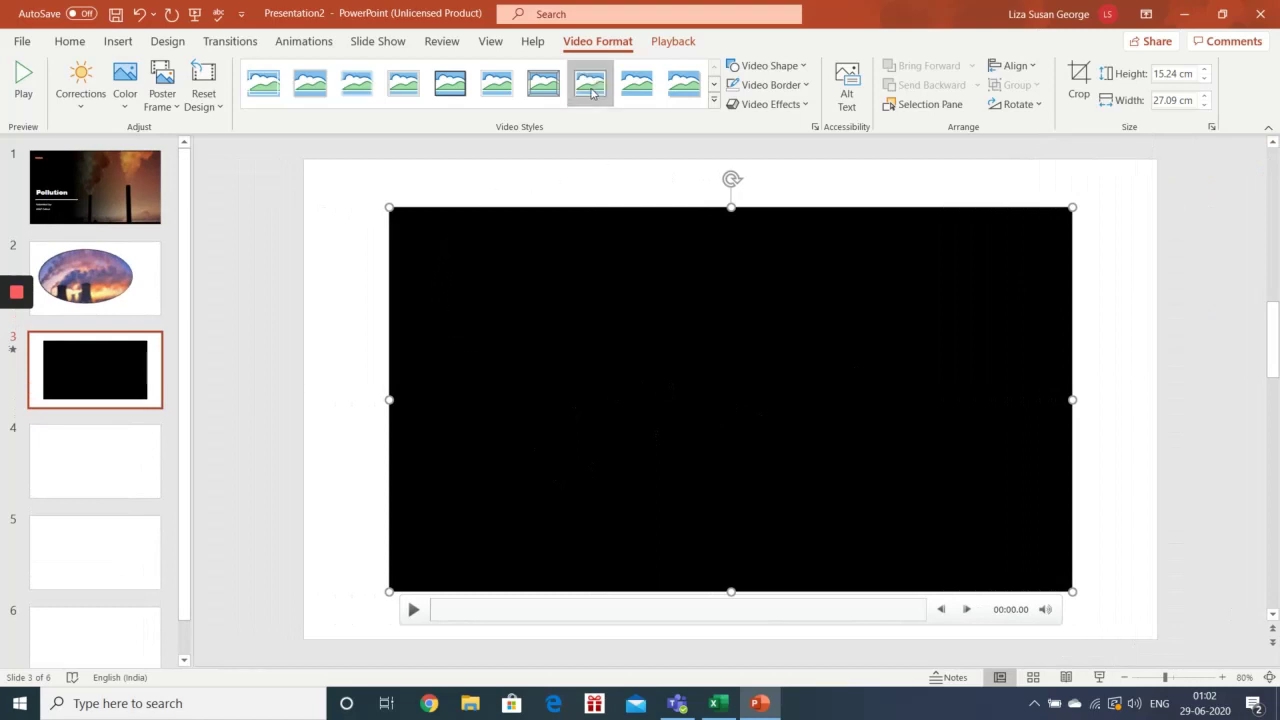
pyautogui.click(543, 84)
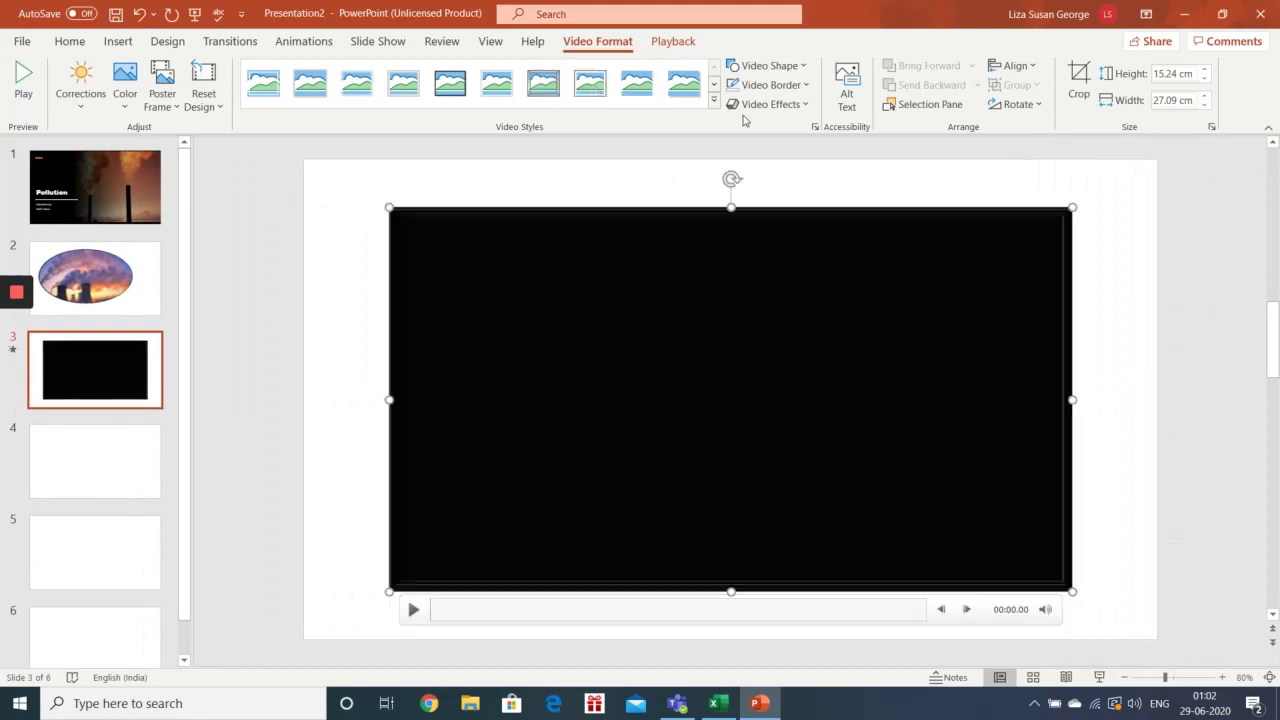
pyautogui.click(715, 103)
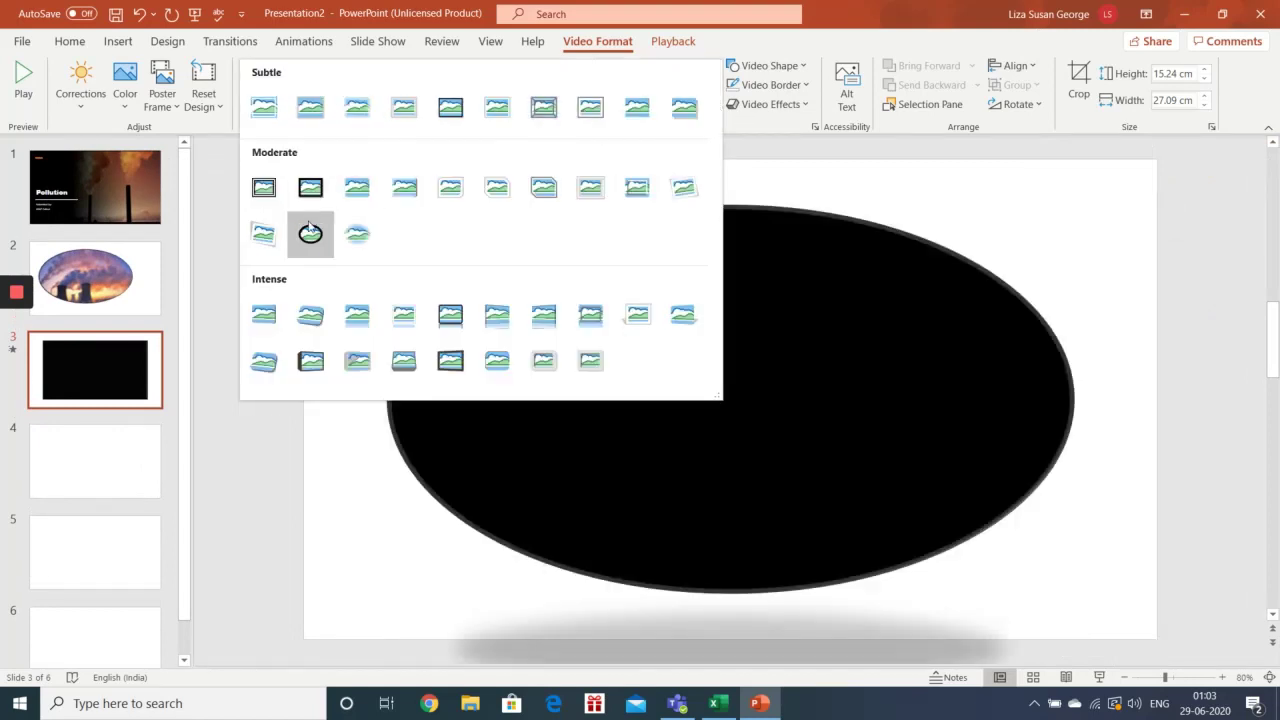
pyautogui.click(312, 240)
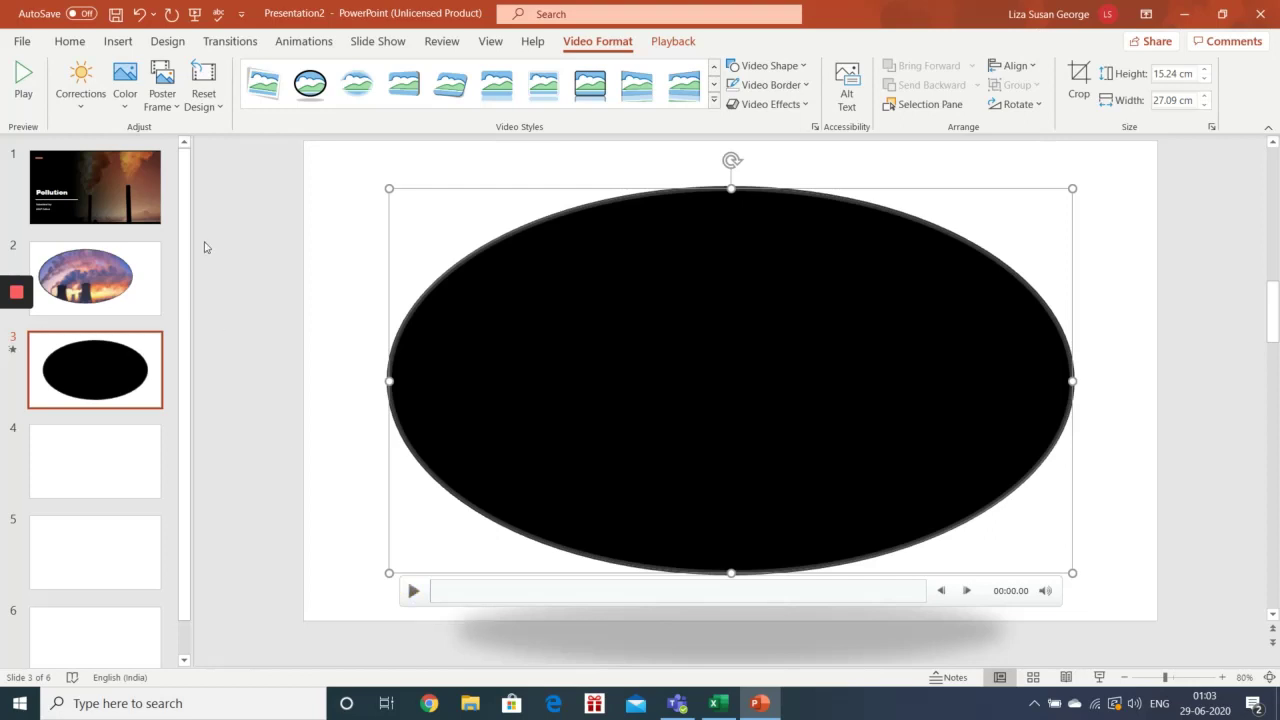
# Preview the oval-framed video briefly, pausing at 00:02.92.
pyautogui.click(81, 110)
pyautogui.click(81, 115)
pyautogui.click(413, 594)
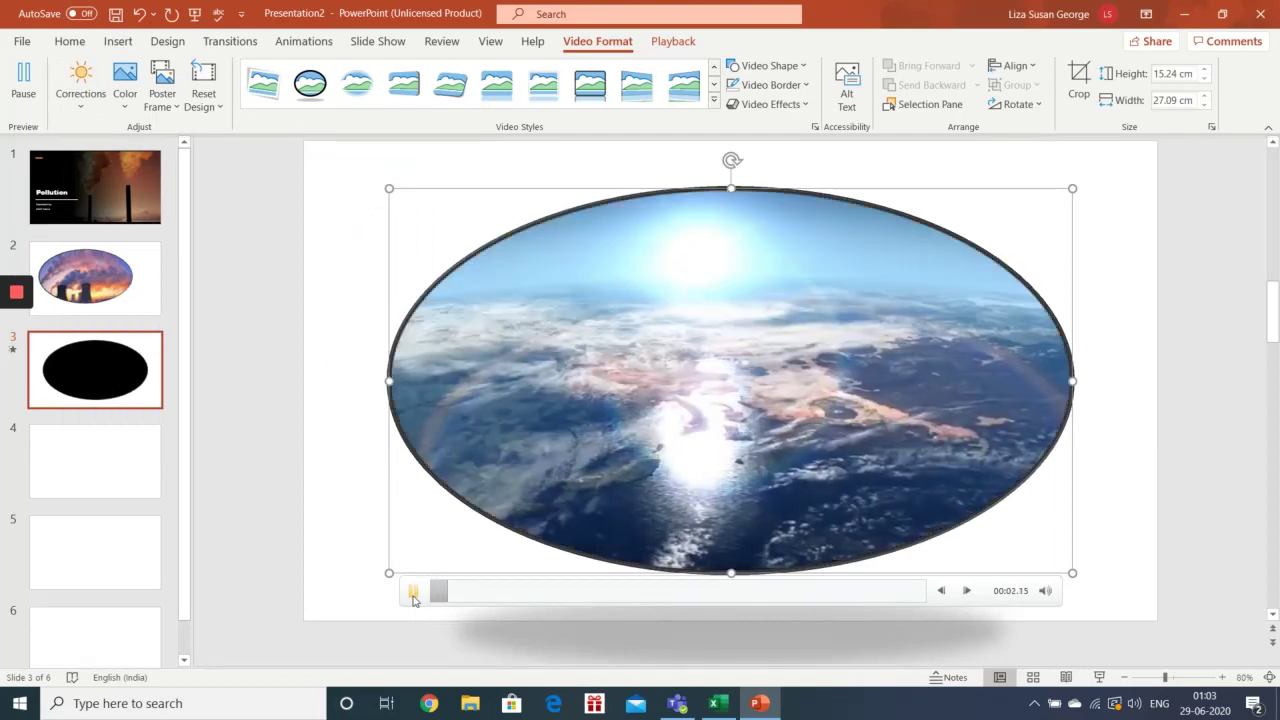
pyautogui.click(413, 592)
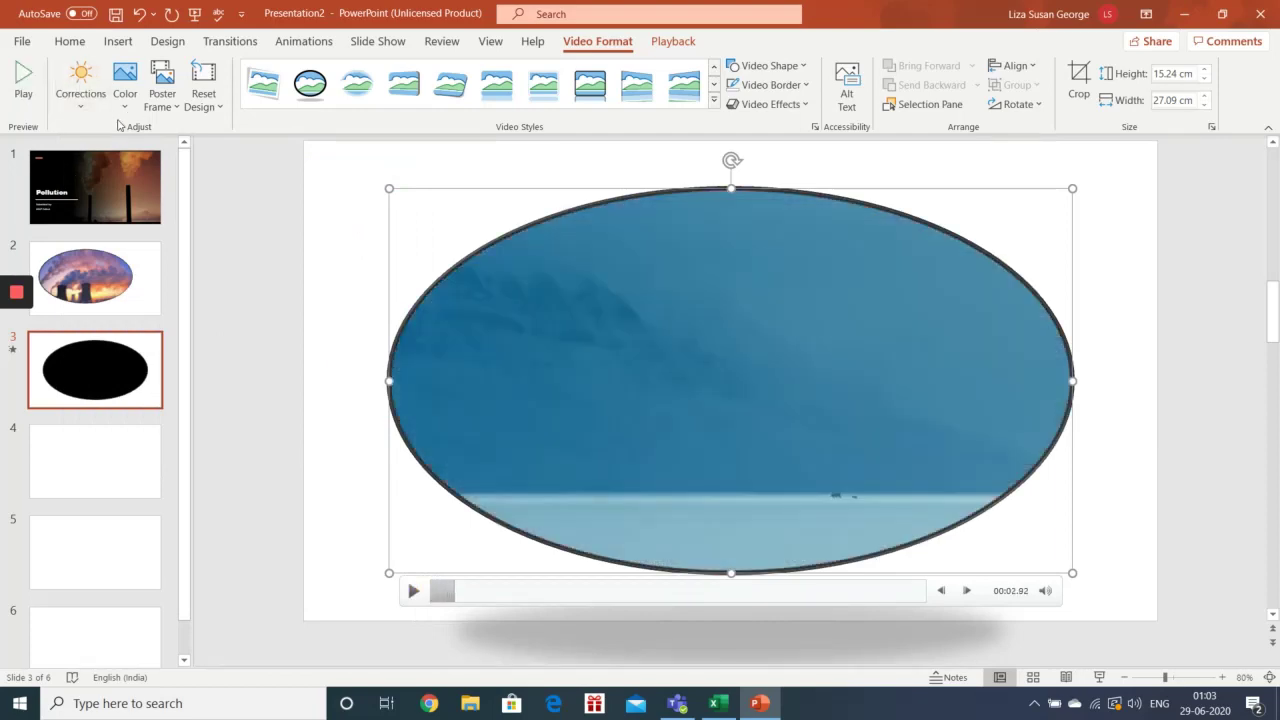
# Review the video's Corrections and Color options without changing anything.
pyautogui.click(82, 88)
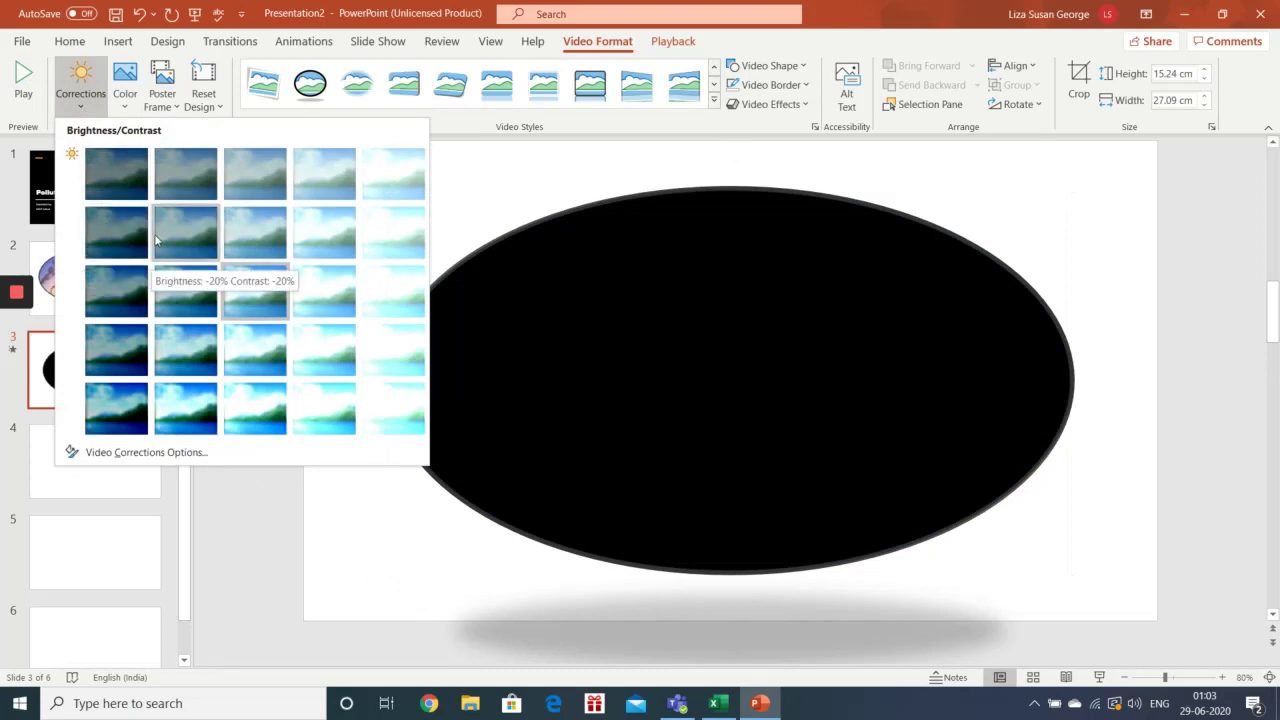
pyautogui.click(125, 107)
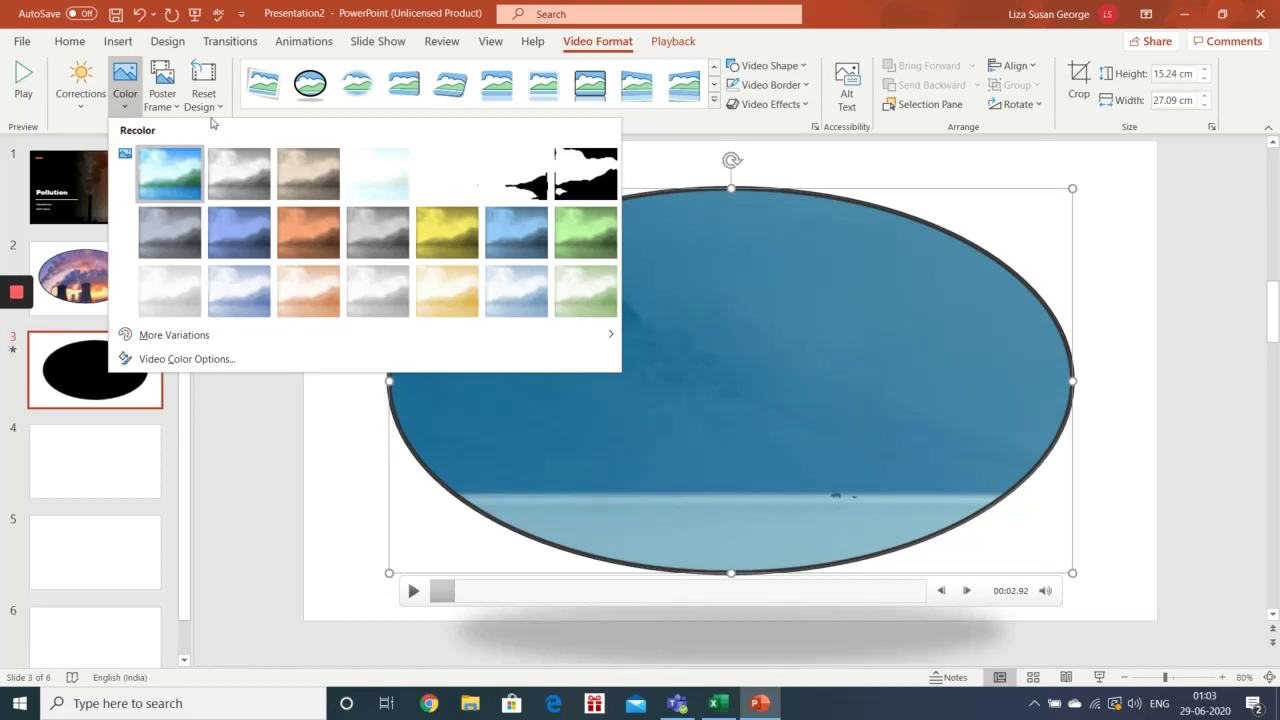
pyautogui.click(242, 505)
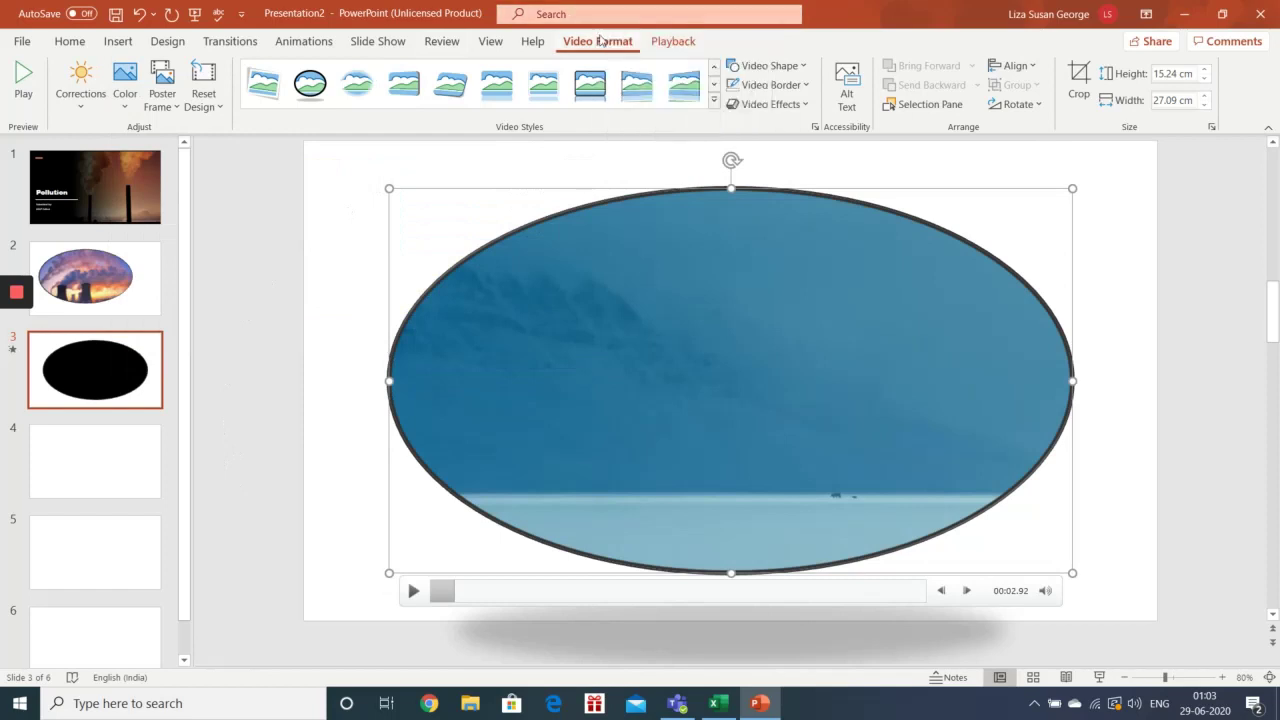
pyautogui.click(686, 41)
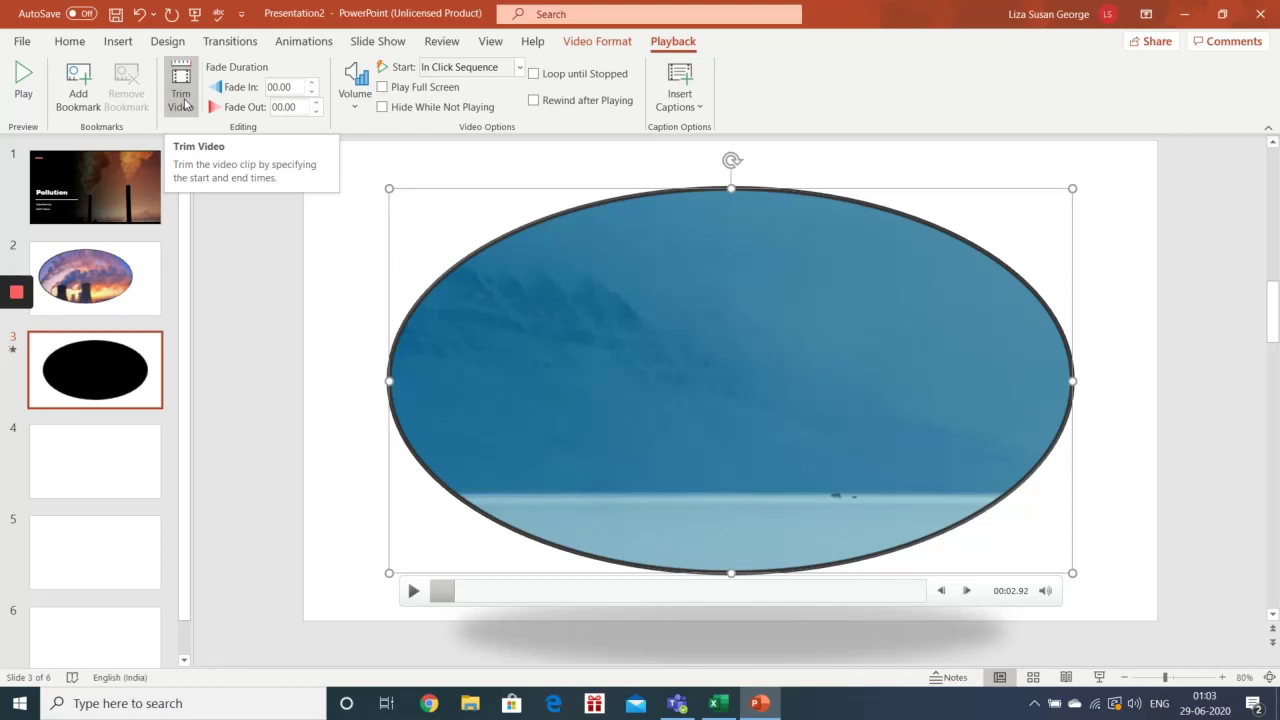
# Trim the video to run from 00:09.229 to 01:00.511, then play it.
pyautogui.click(185, 104)
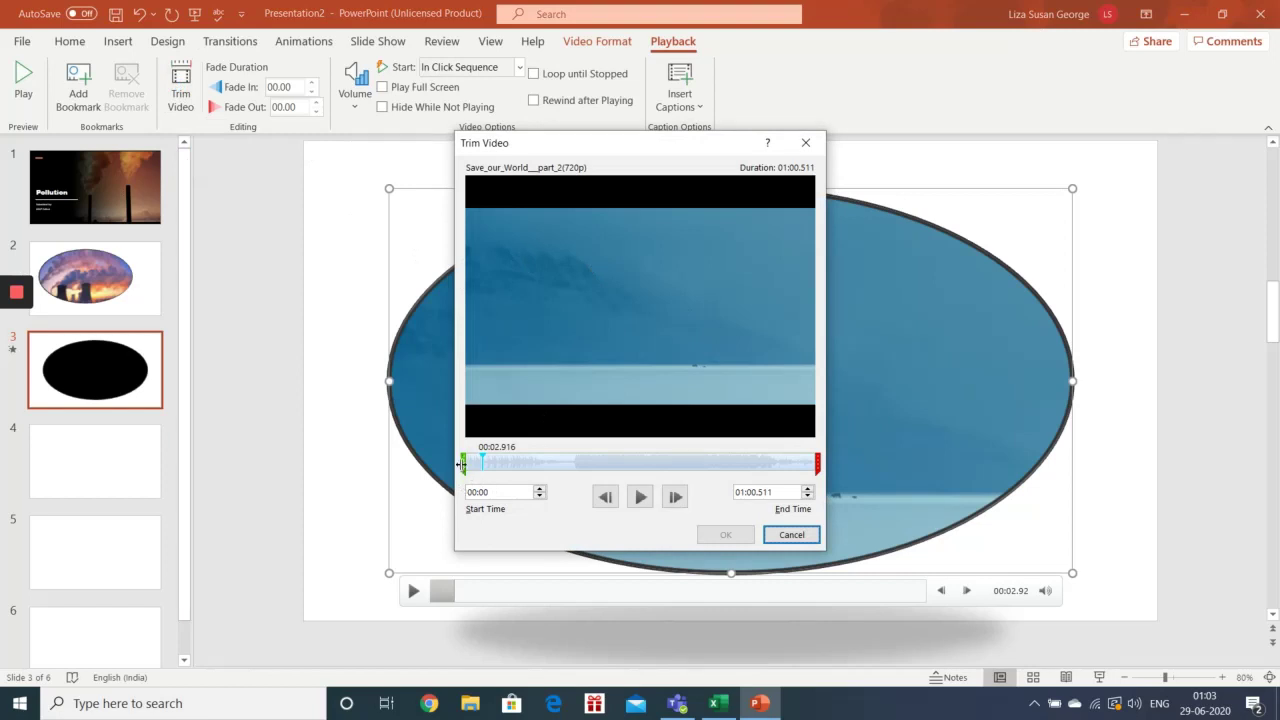
pyautogui.moveTo(463, 464); pyautogui.dragTo(466, 465)
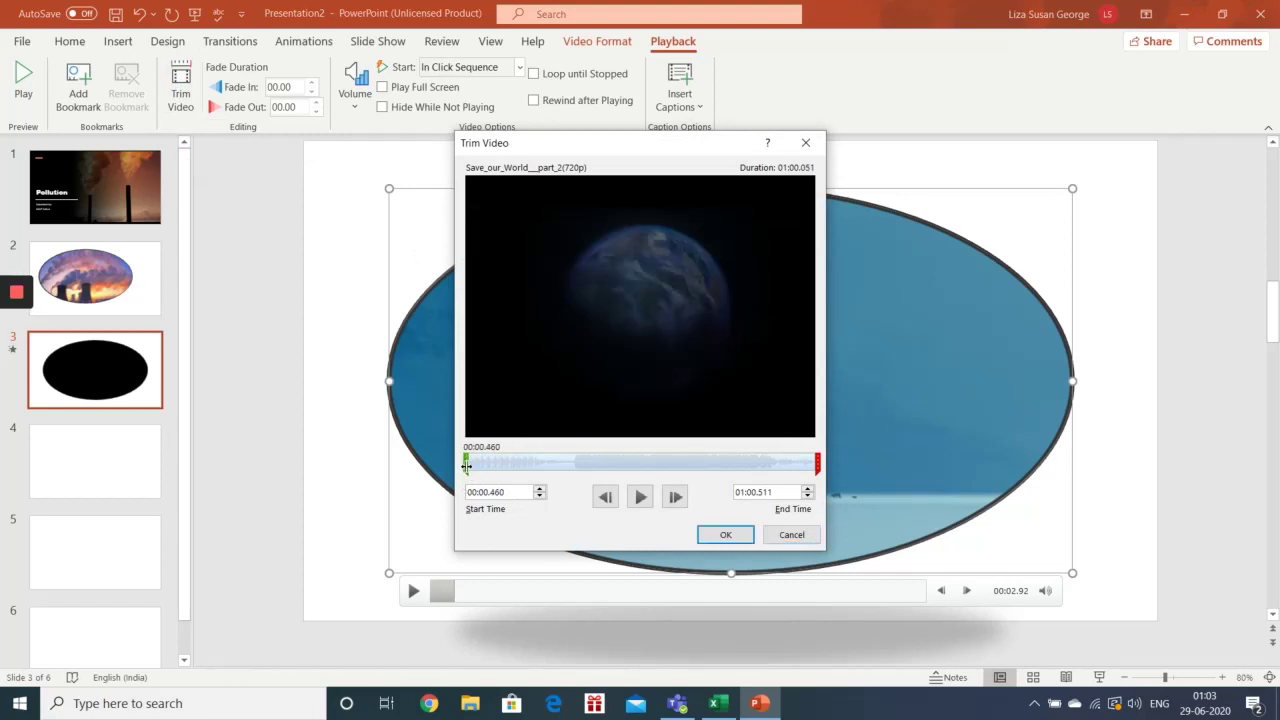
pyautogui.moveTo(467, 466)
pyautogui.mouseDown()
pyautogui.moveTo(530, 472)
pyautogui.moveTo(516, 472)
pyautogui.mouseUp()
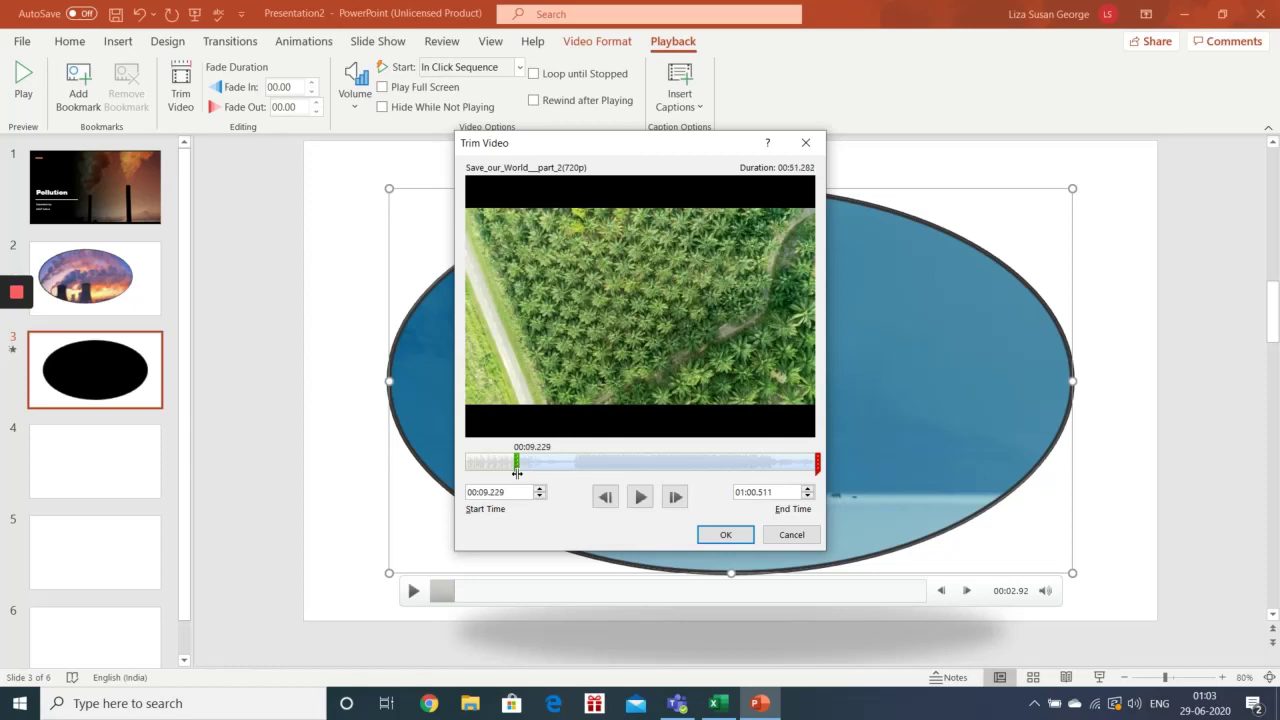
pyautogui.moveTo(810, 463); pyautogui.dragTo(769, 459)
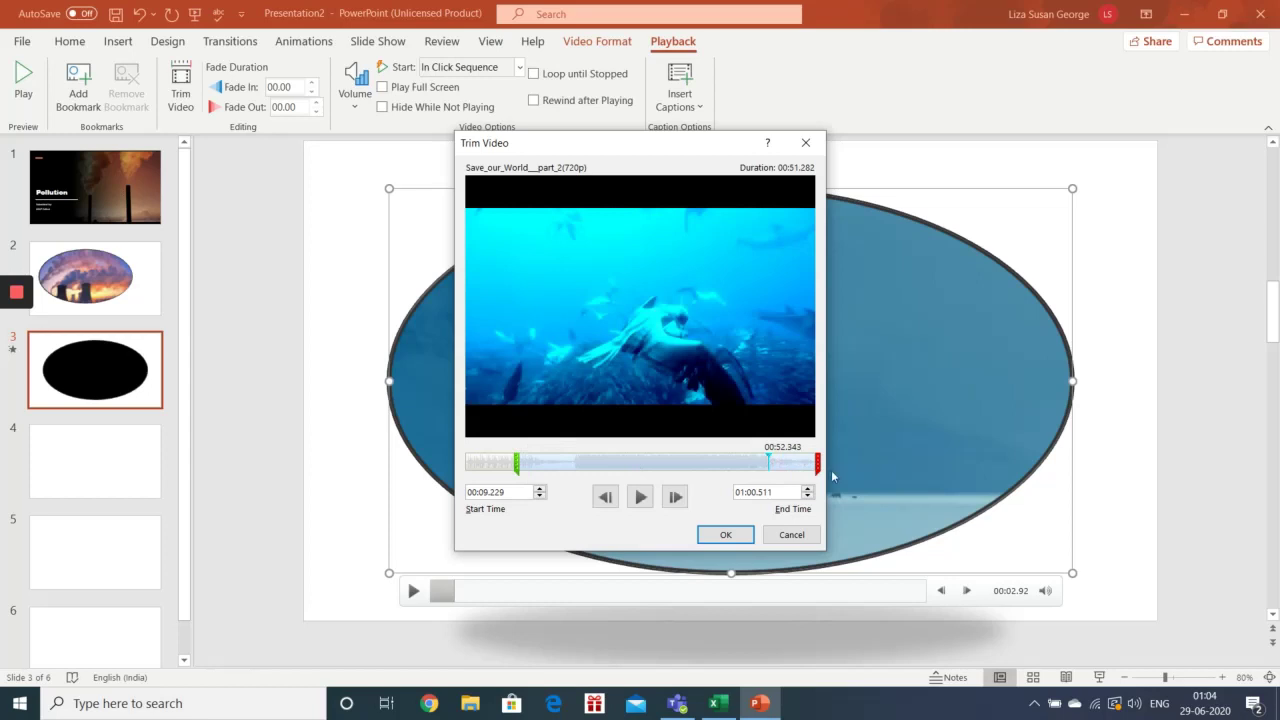
pyautogui.click(727, 536)
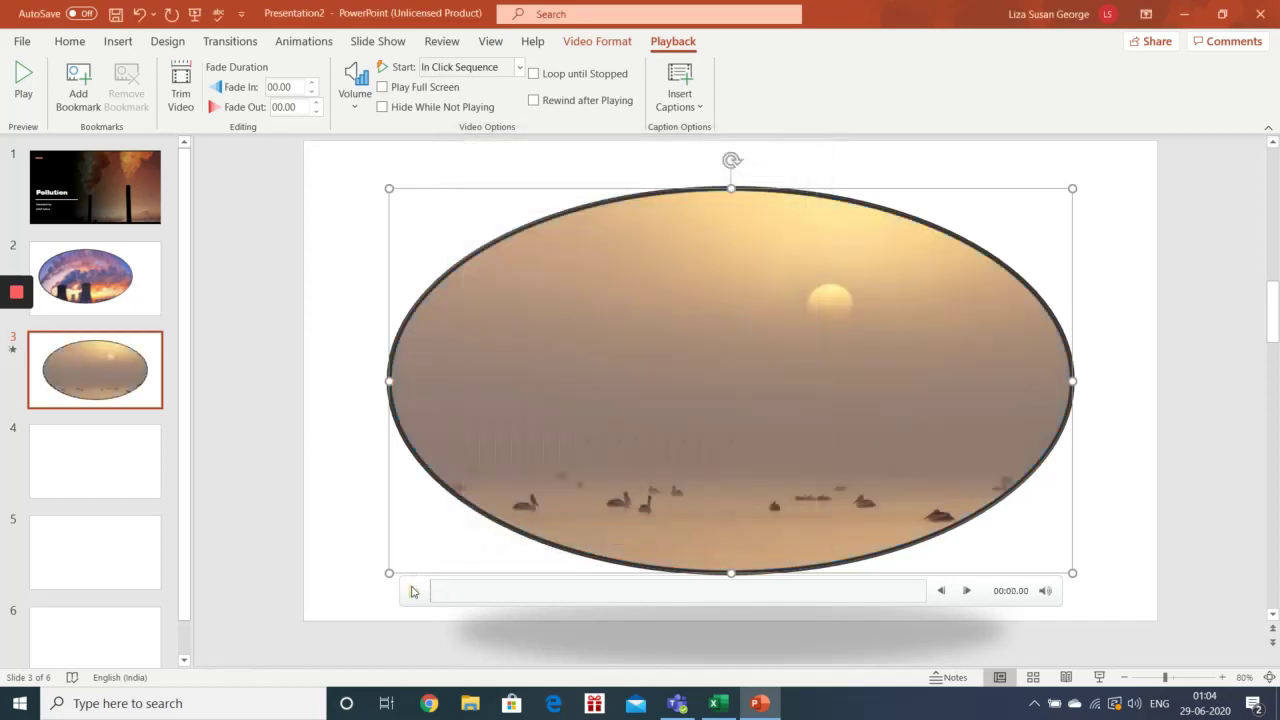
pyautogui.click(412, 592)
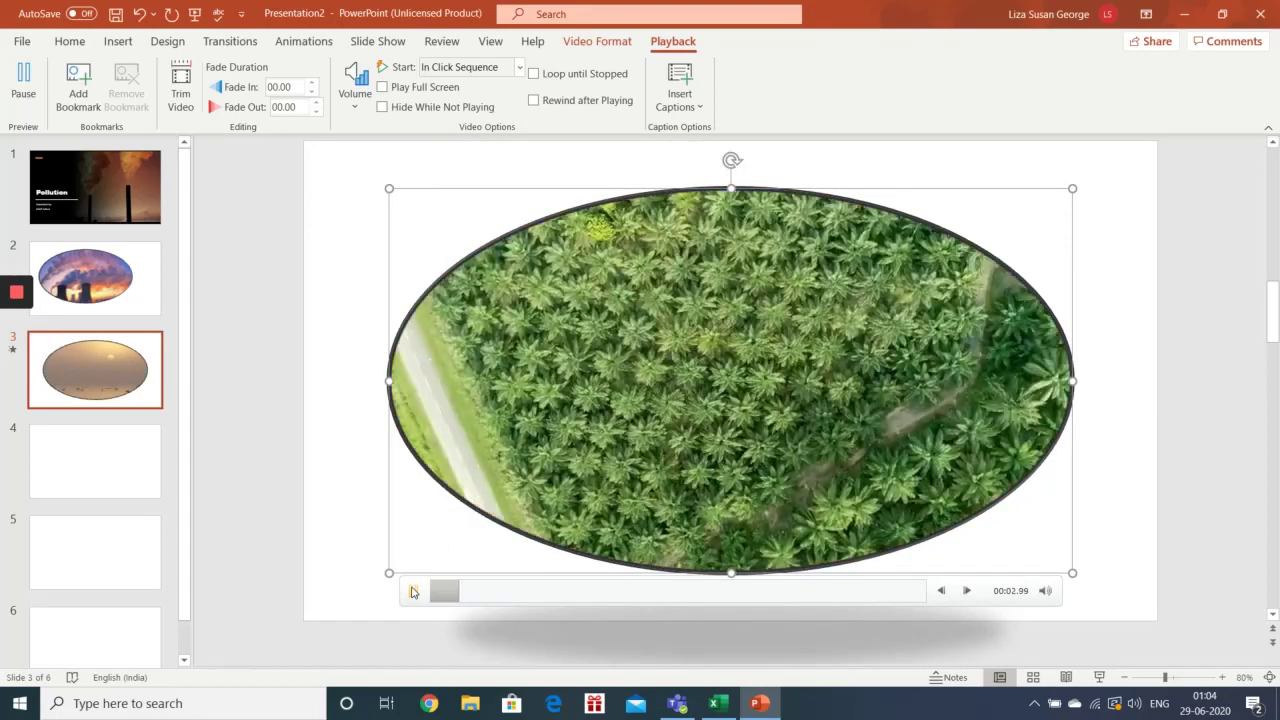
# Pause the oval video, confirm its volume stays High, and return to Video Format options.
pyautogui.click(412, 592)
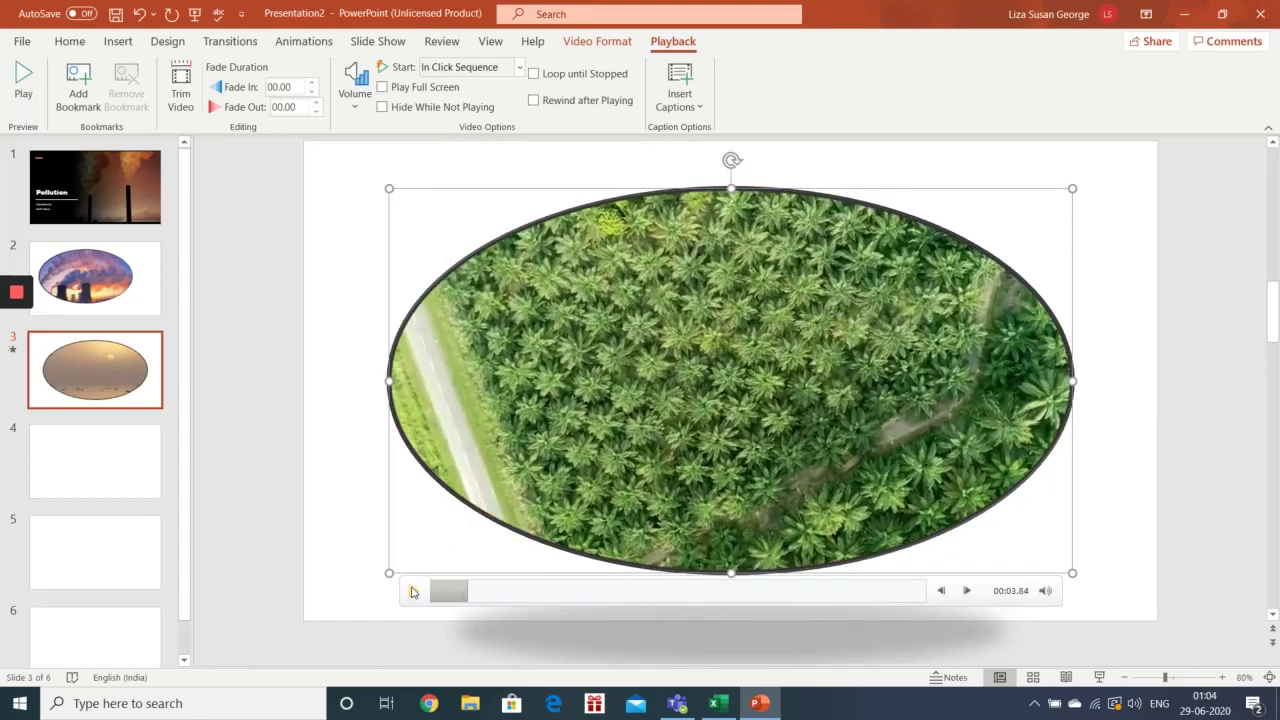
pyautogui.click(353, 110)
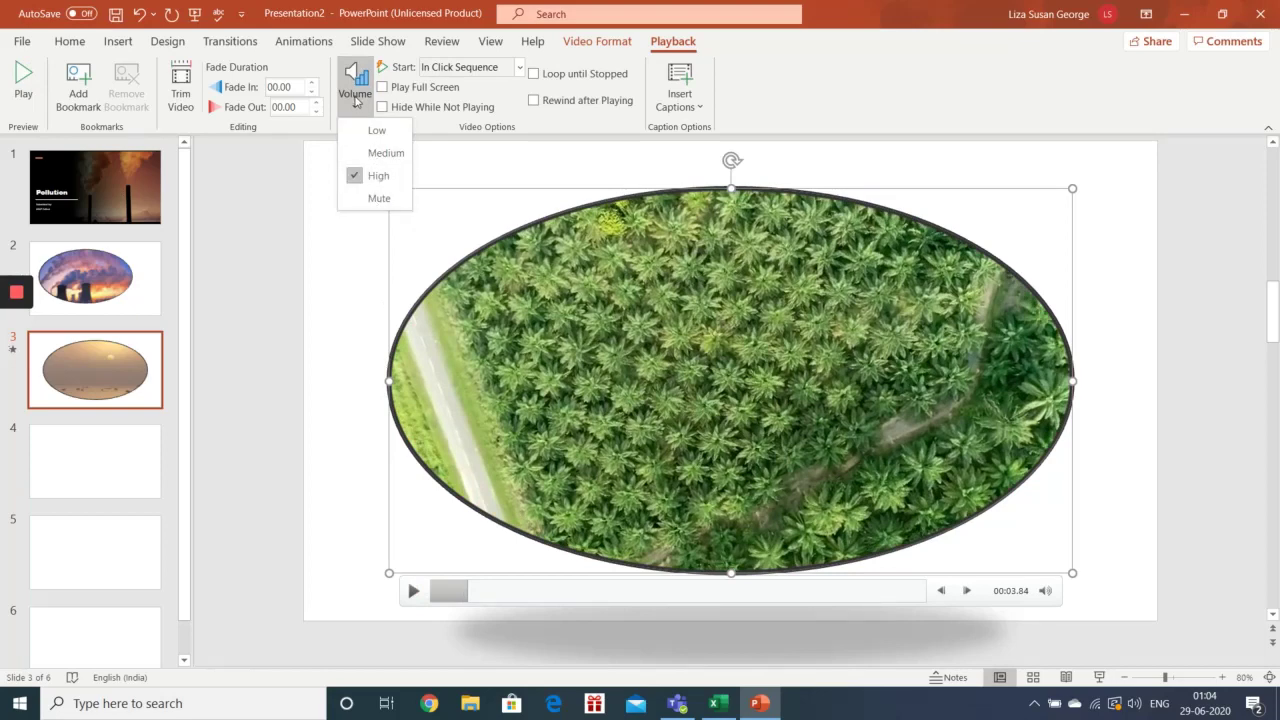
pyautogui.click(356, 110)
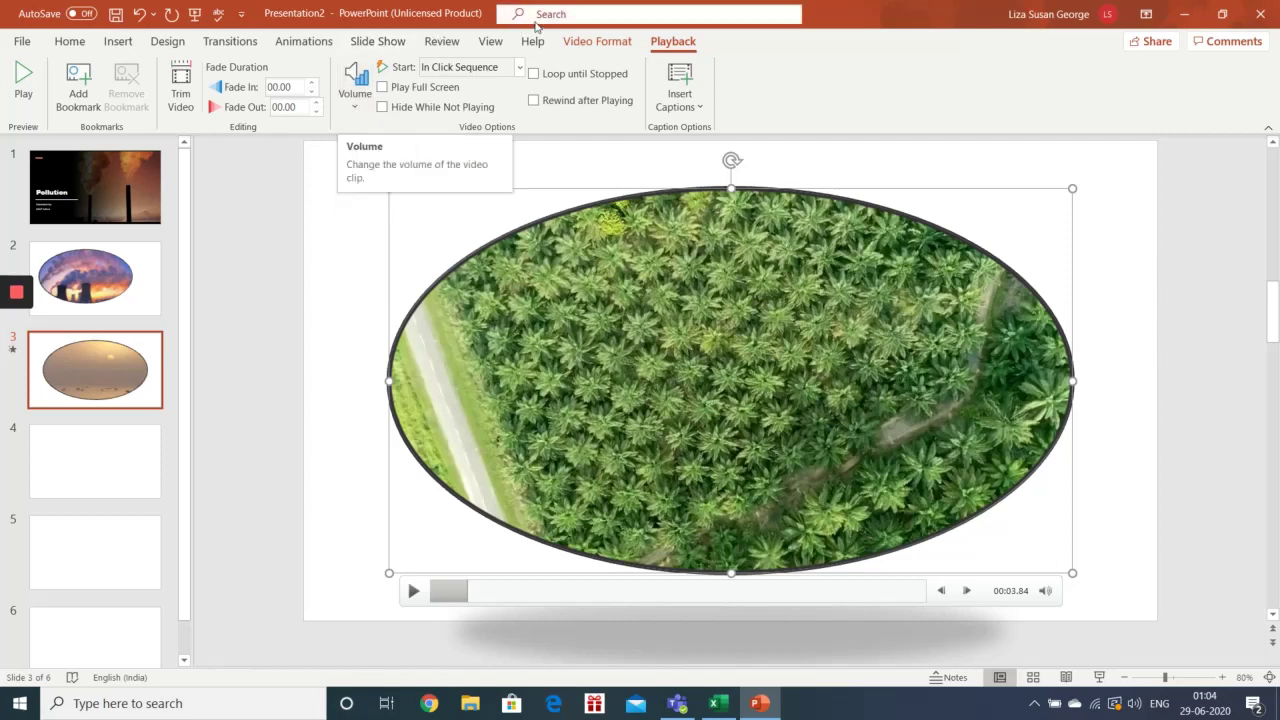
pyautogui.click(600, 44)
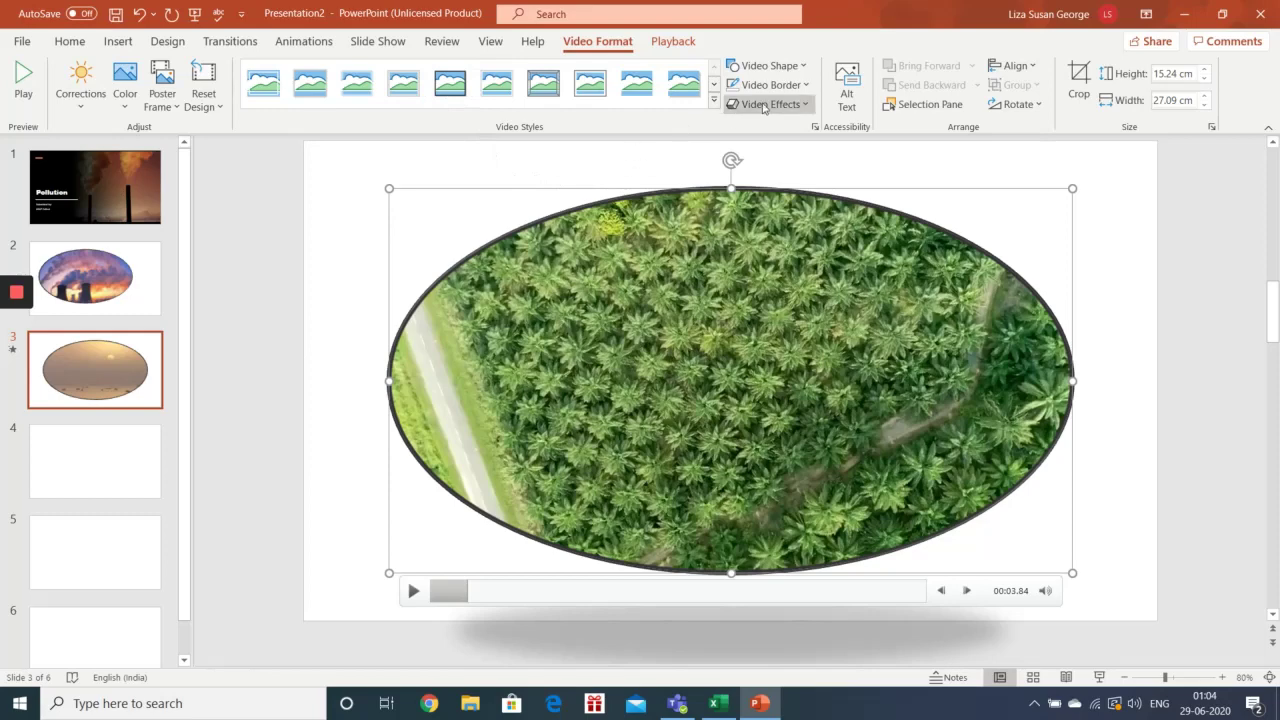
pyautogui.click(790, 106)
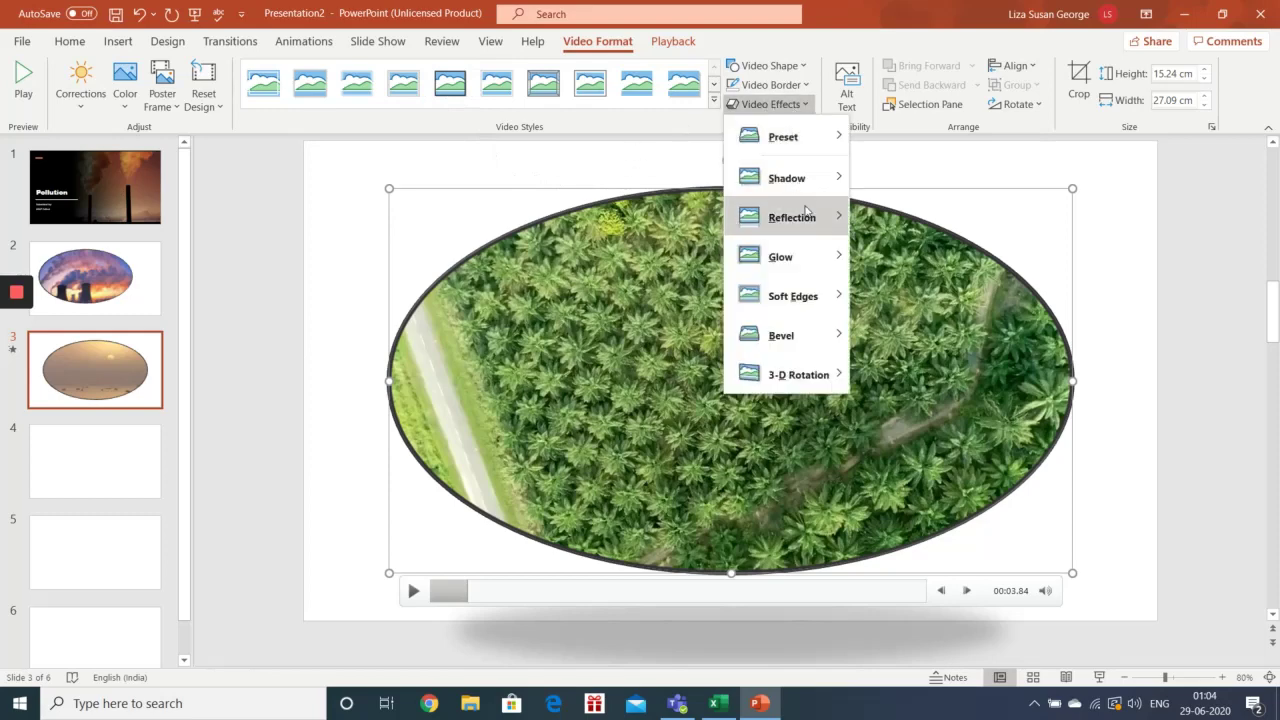
pyautogui.moveTo(824, 181)
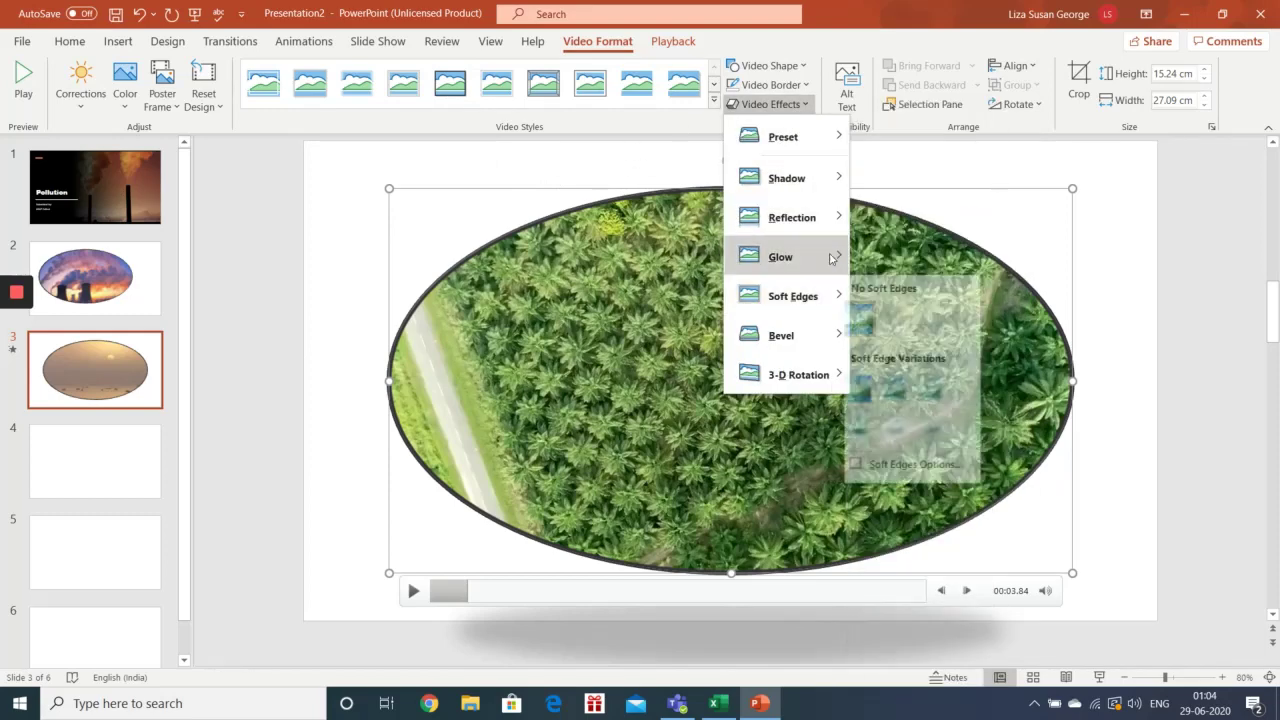
pyautogui.moveTo(830, 259)
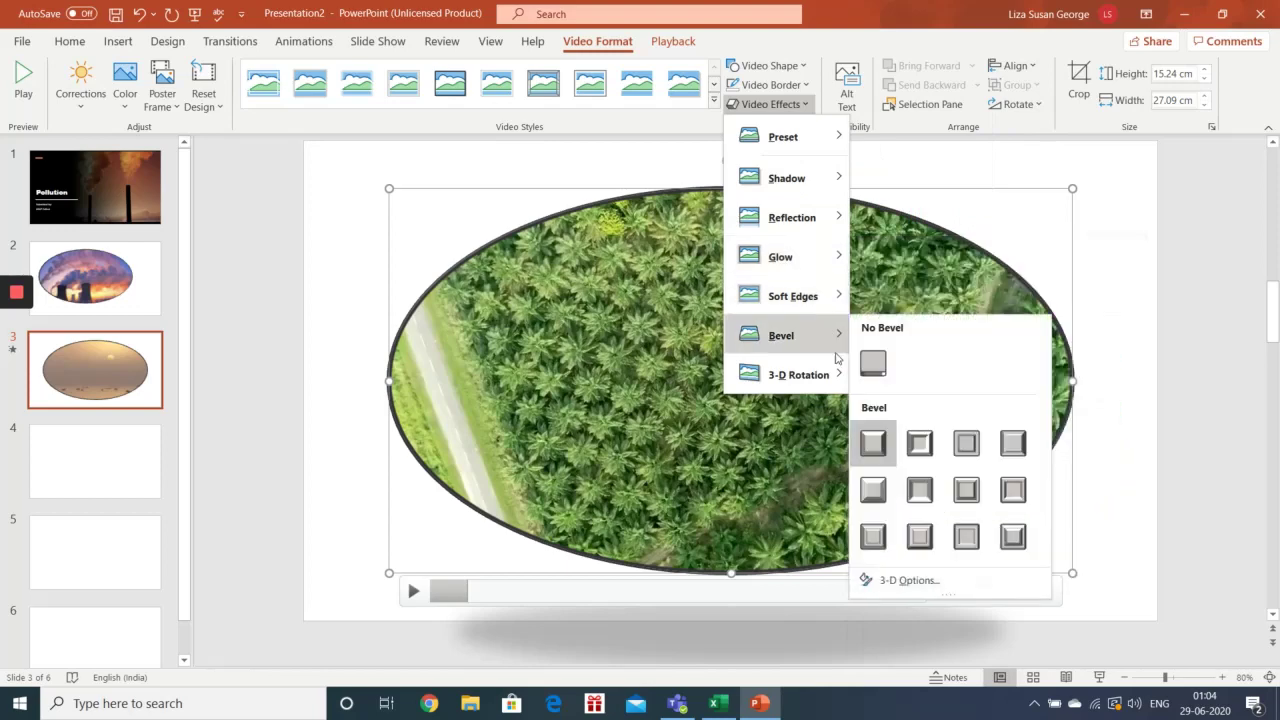
pyautogui.moveTo(845, 392)
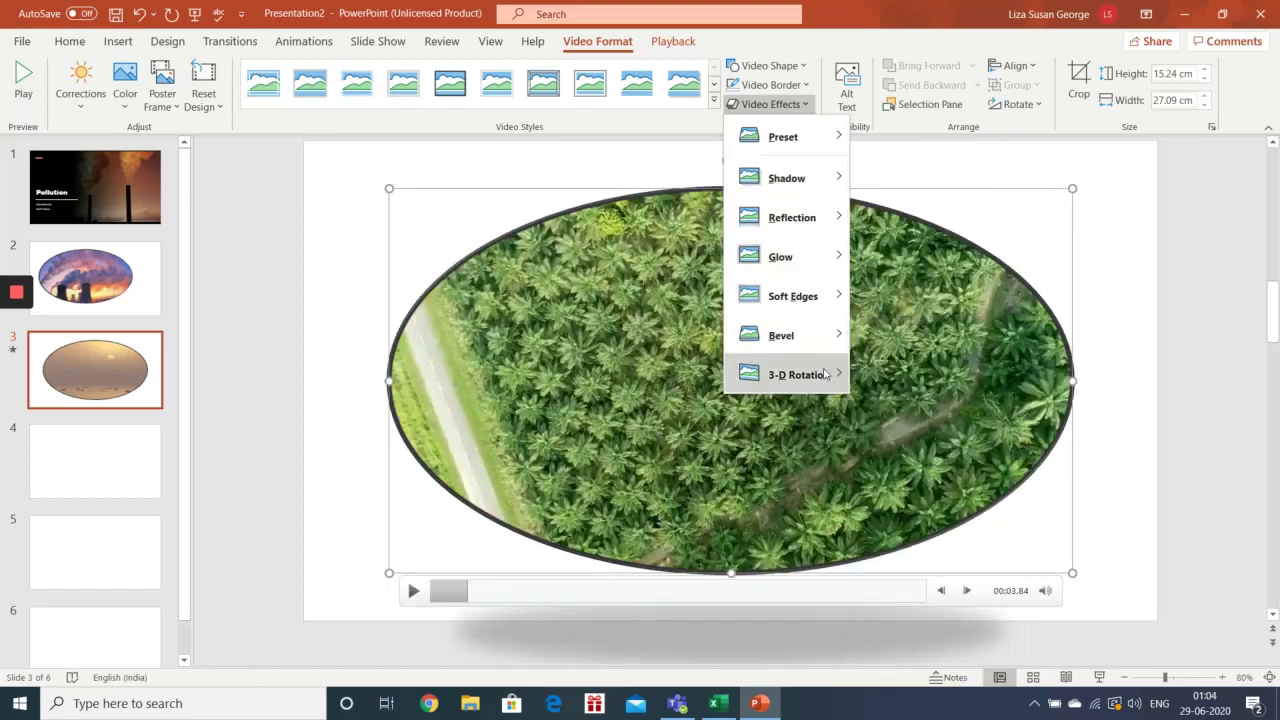
pyautogui.moveTo(824, 373)
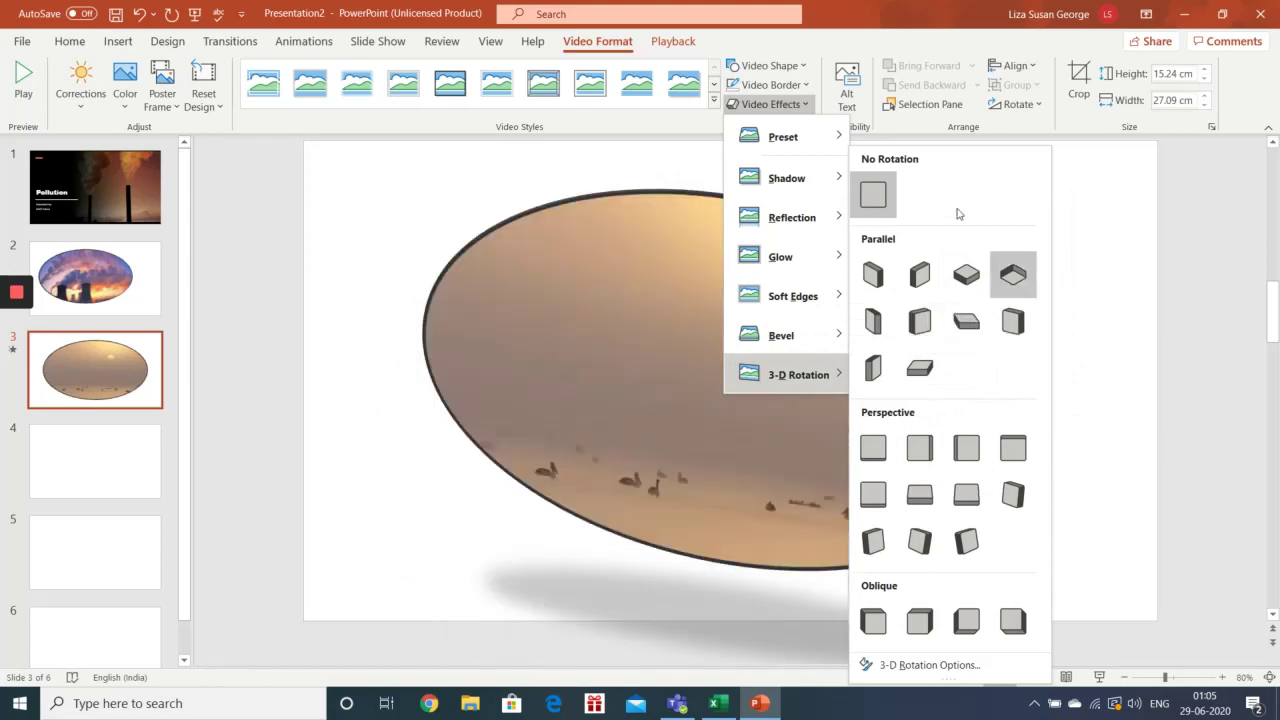
pyautogui.click(1124, 234)
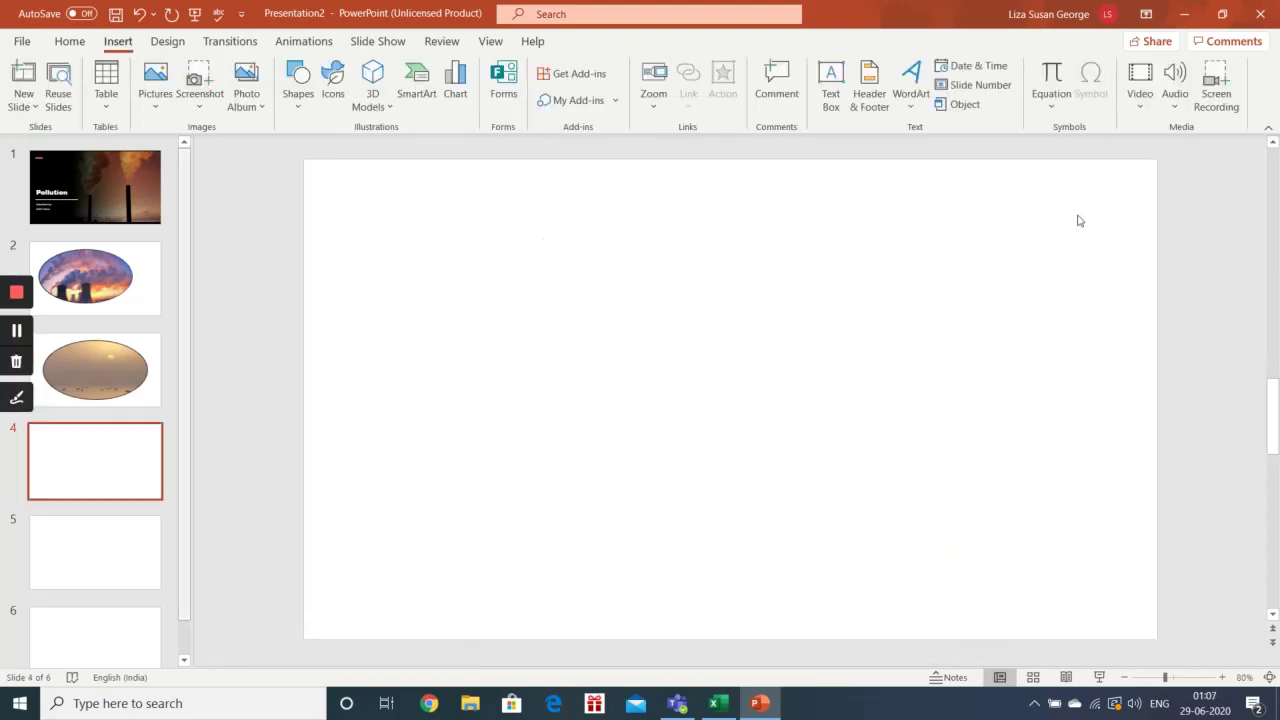
# Insert the apt audio file from the PC onto slide 4.
pyautogui.click(1174, 109)
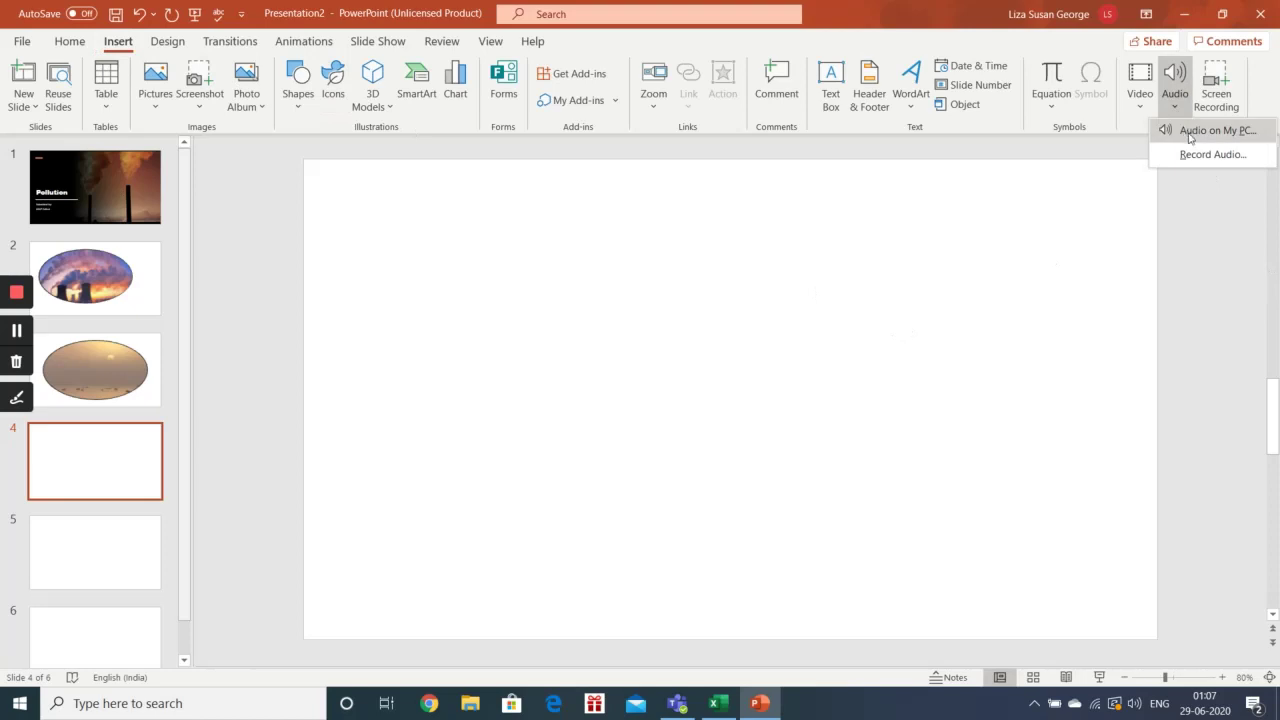
pyautogui.click(1190, 131)
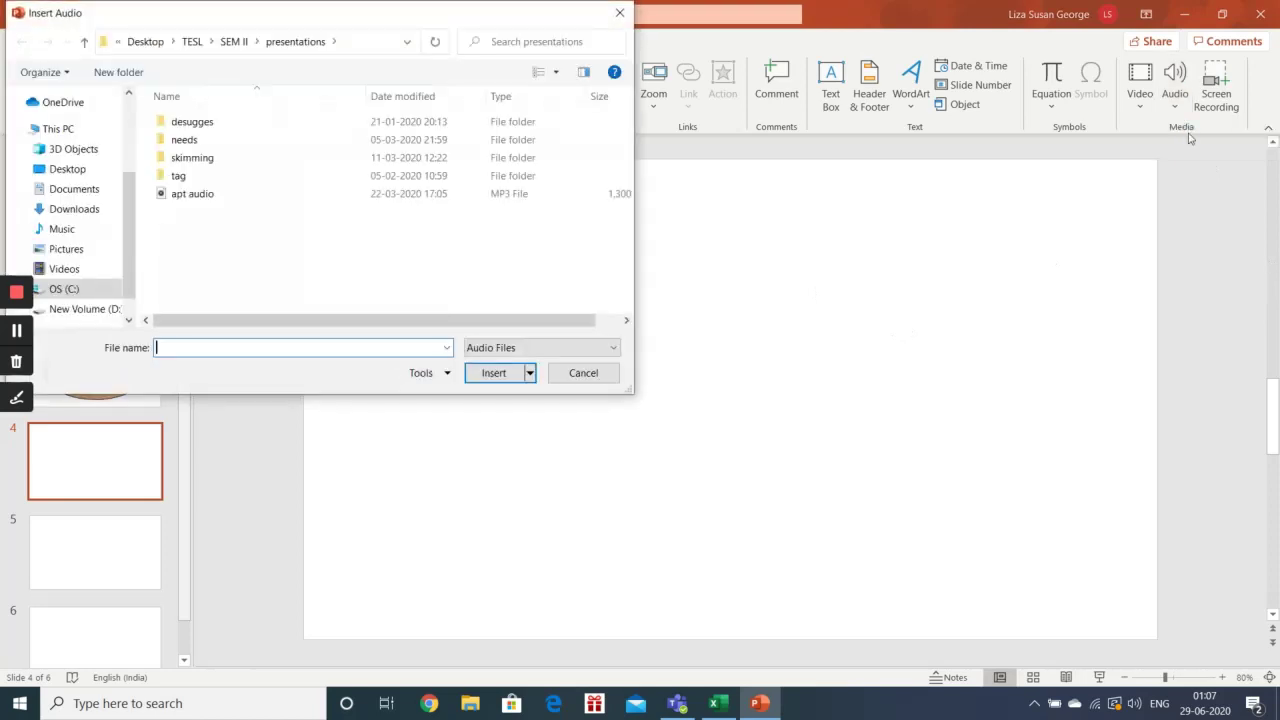
pyautogui.click(312, 194)
pyautogui.click(491, 383)
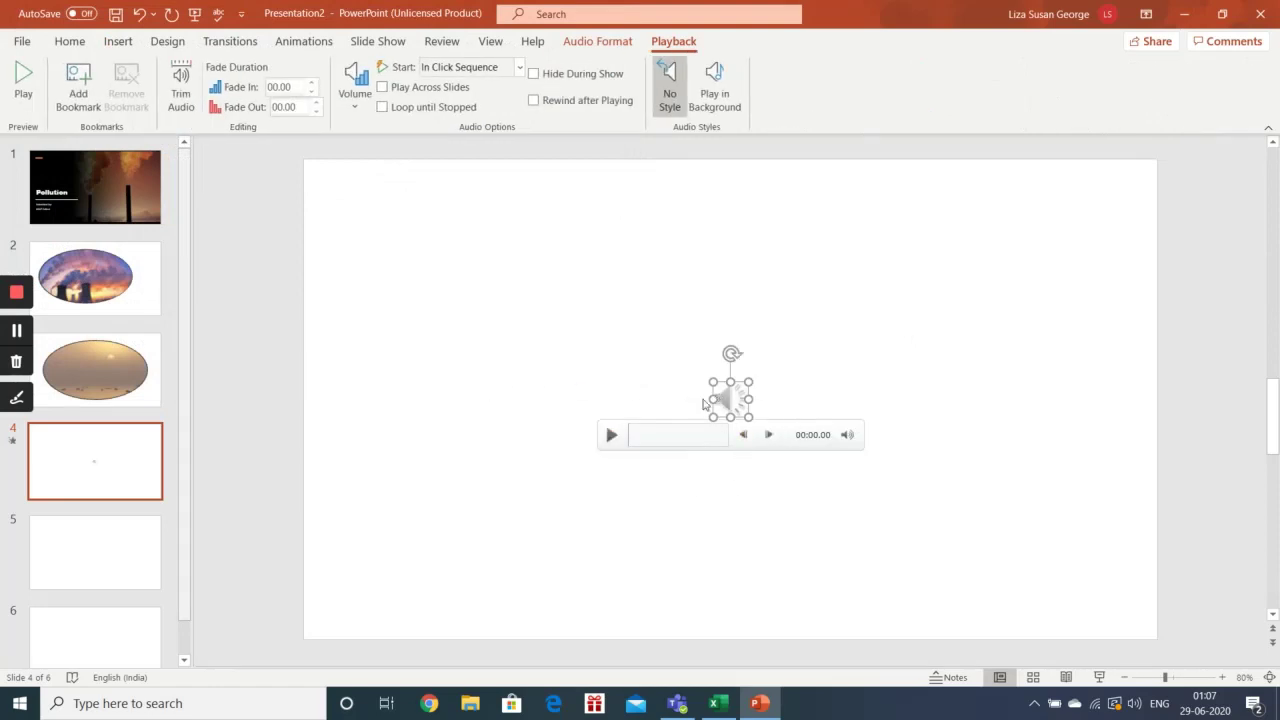
# Preview the audio clip and move its icon toward the slide's top-right corner.
pyautogui.click(611, 436)
pyautogui.click(611, 436)
pyautogui.moveTo(724, 397); pyautogui.dragTo(985, 210)
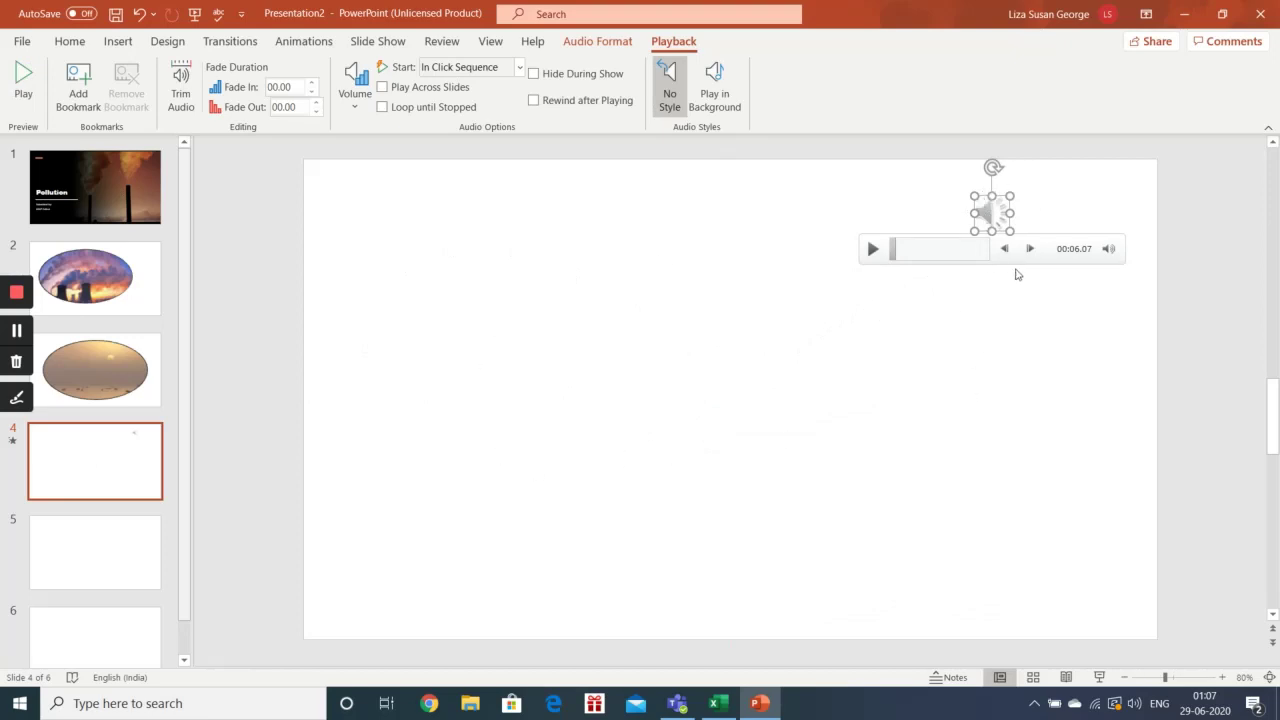
pyautogui.click(116, 305)
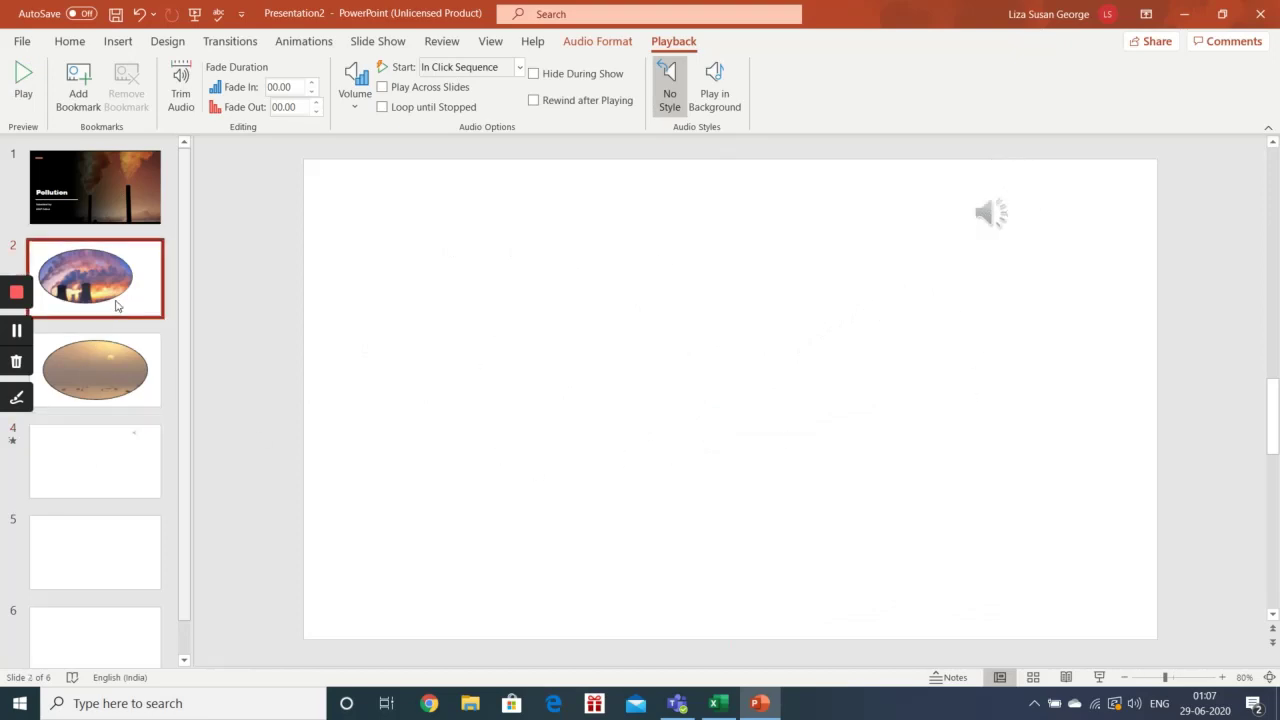
# Paste the oval power-plant picture from slide 2 onto slide 4.
pyautogui.click(518, 374)
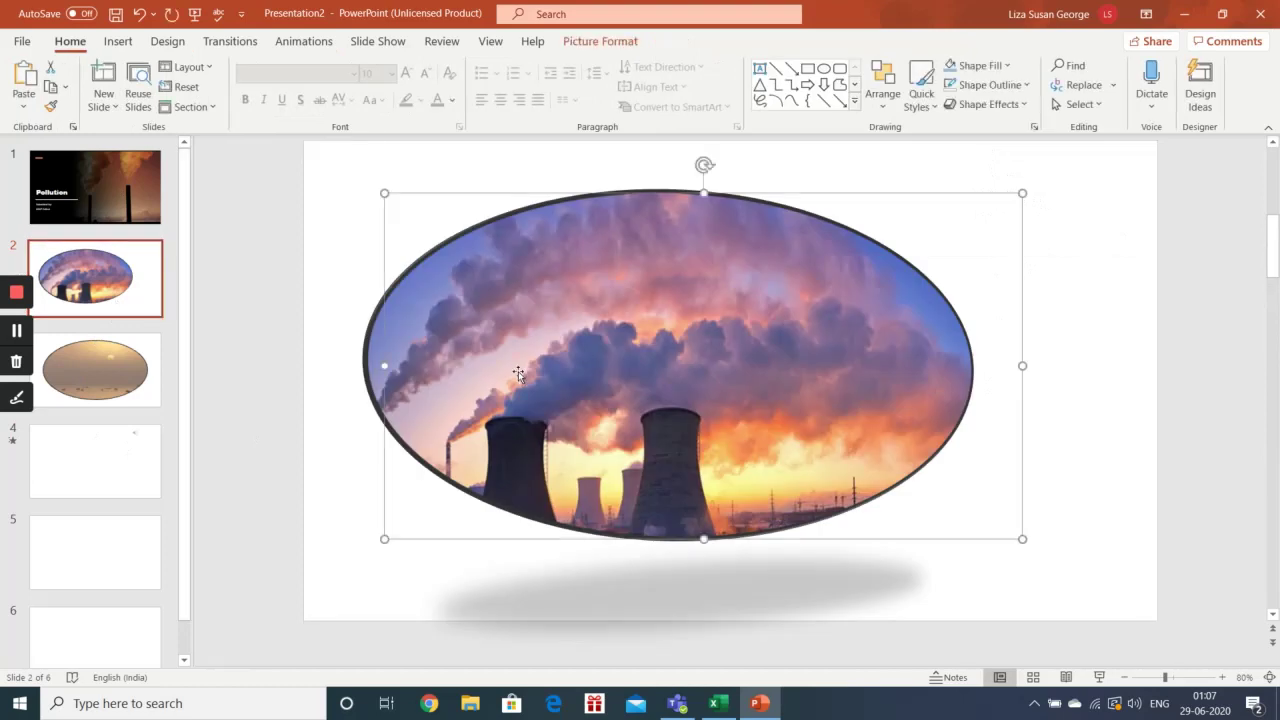
pyautogui.click(112, 494)
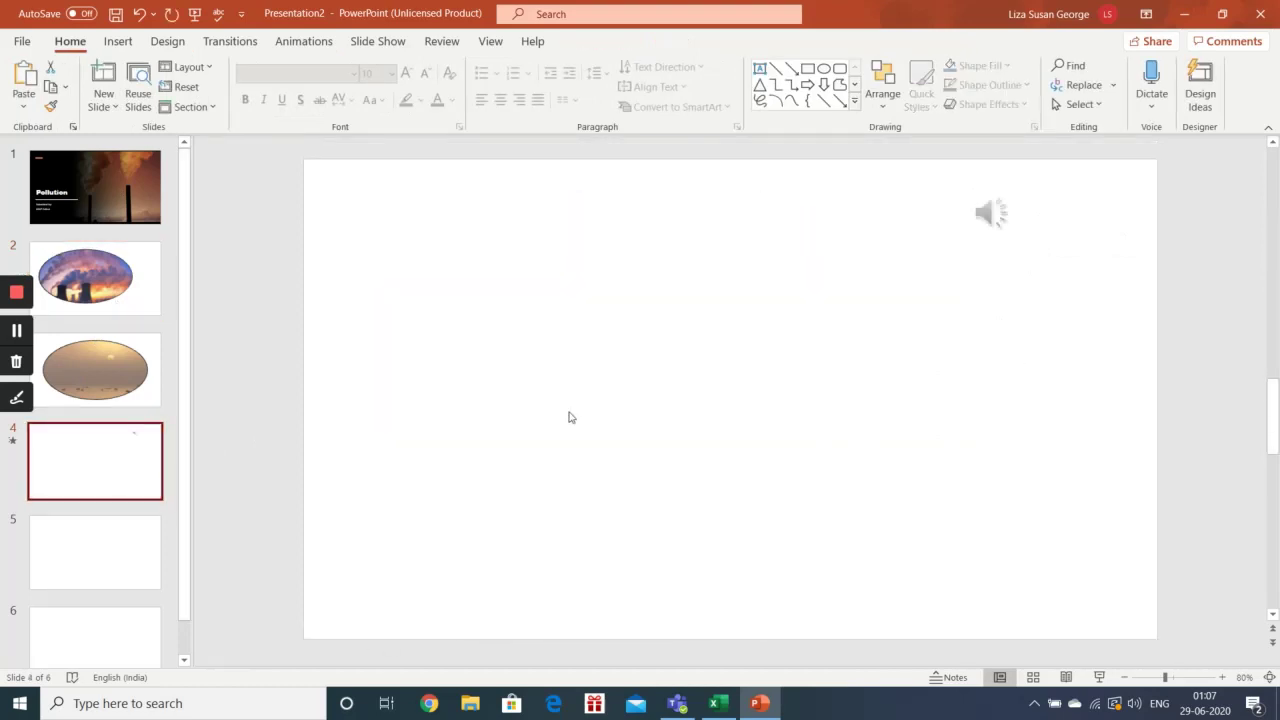
pyautogui.hotkey('ctrl', 'v')
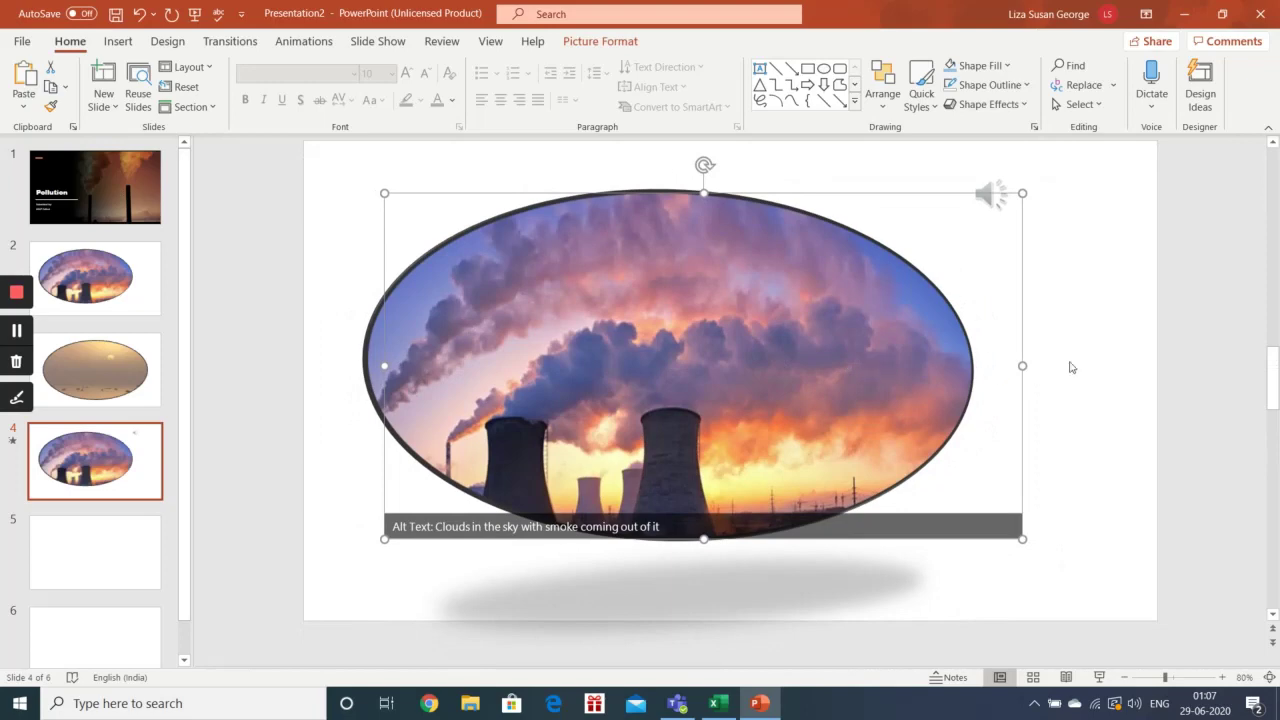
pyautogui.click(1090, 358)
# Move the audio icon to the picture's upper right and show its player.
pyautogui.click(992, 196)
pyautogui.moveTo(992, 196); pyautogui.dragTo(1022, 269)
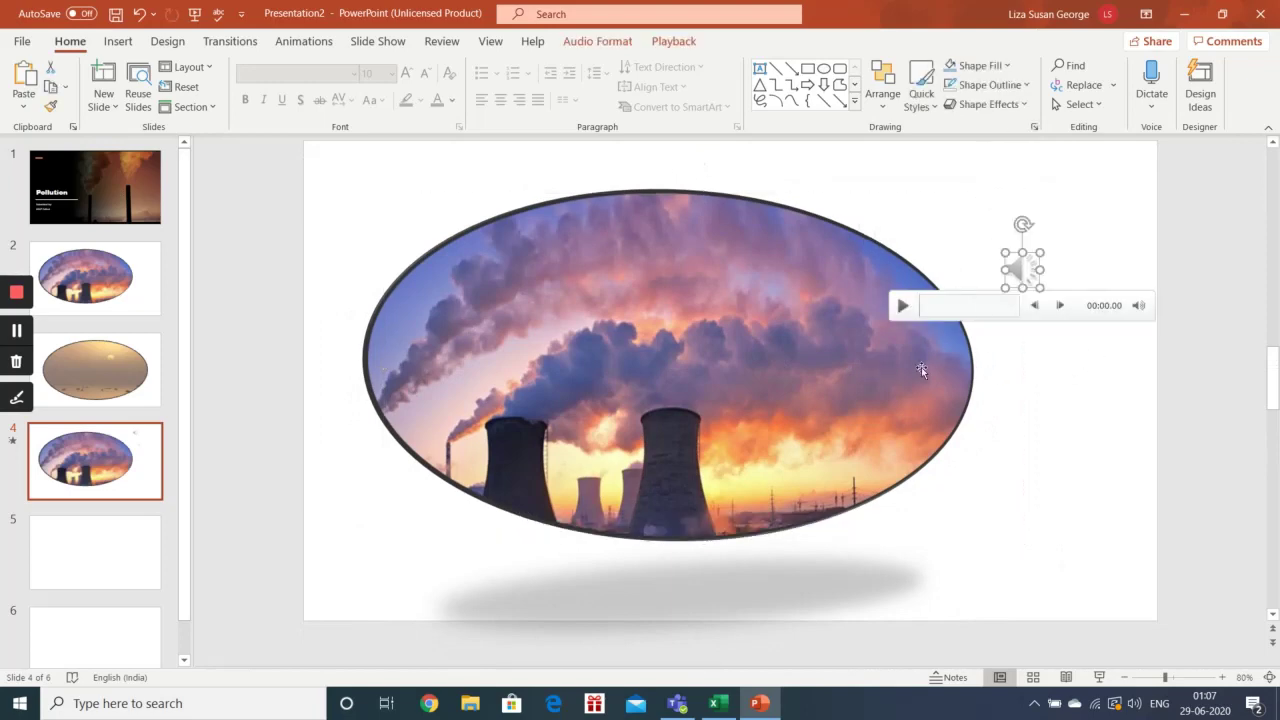
pyautogui.click(928, 463)
pyautogui.click(1112, 376)
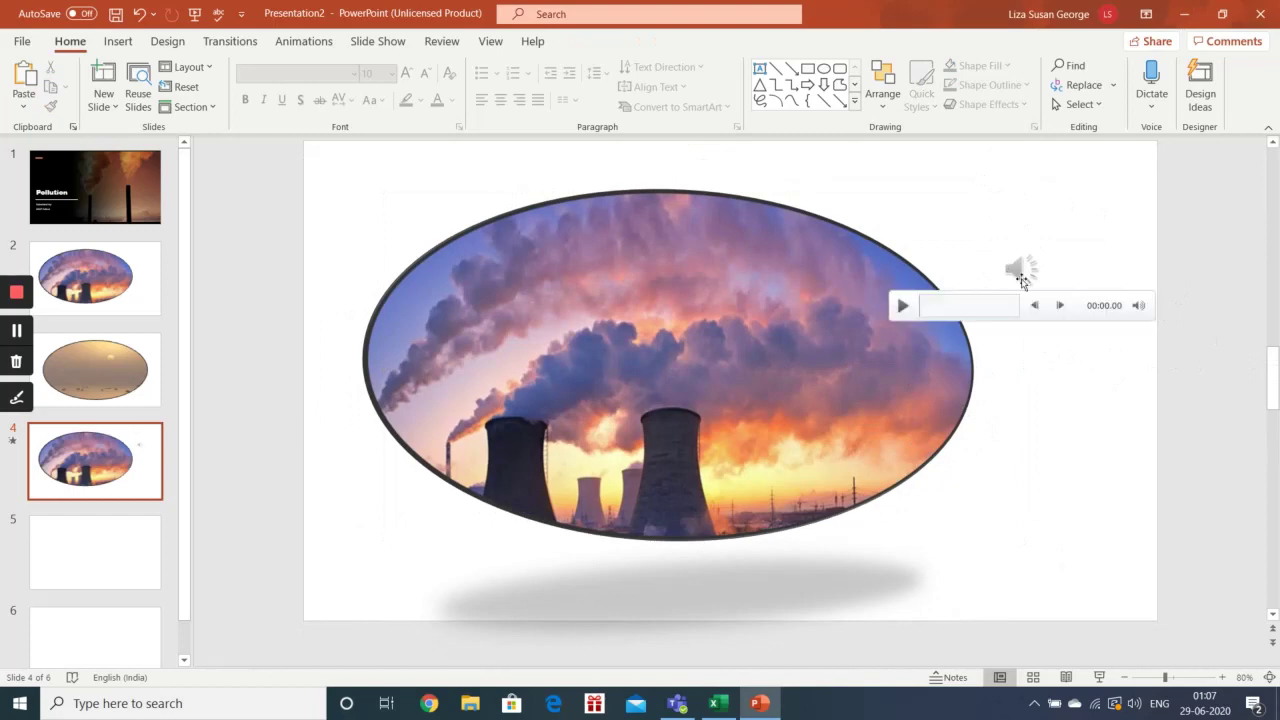
pyautogui.click(1020, 278)
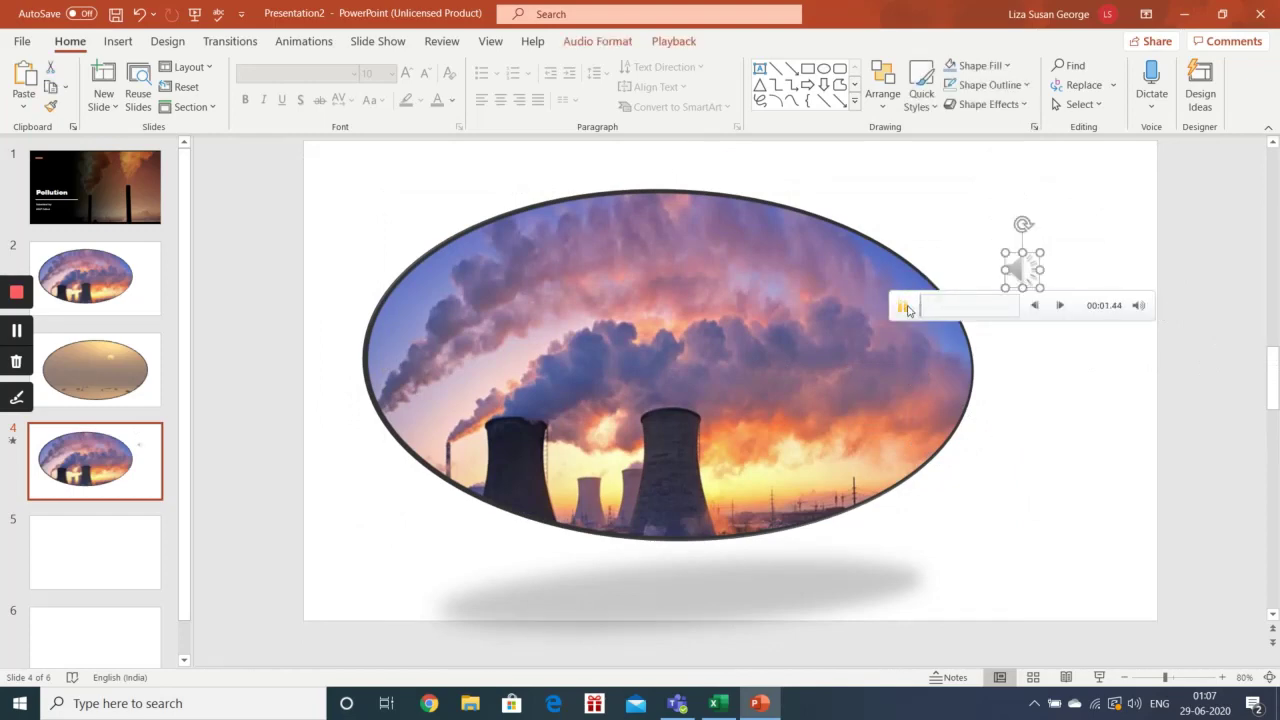
pyautogui.click(77, 560)
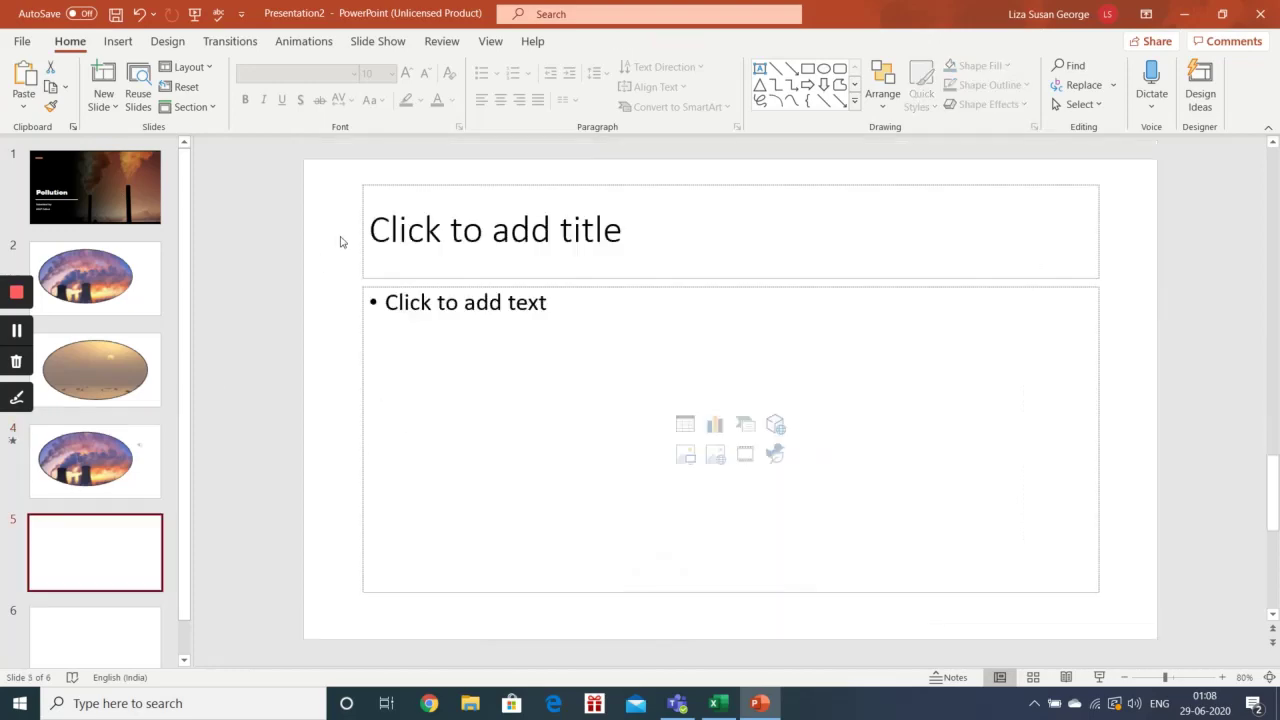
# Give slide 5 the Blank layout, delete empty slide 6, and bring up the Insert Table grid.
pyautogui.click(183, 70)
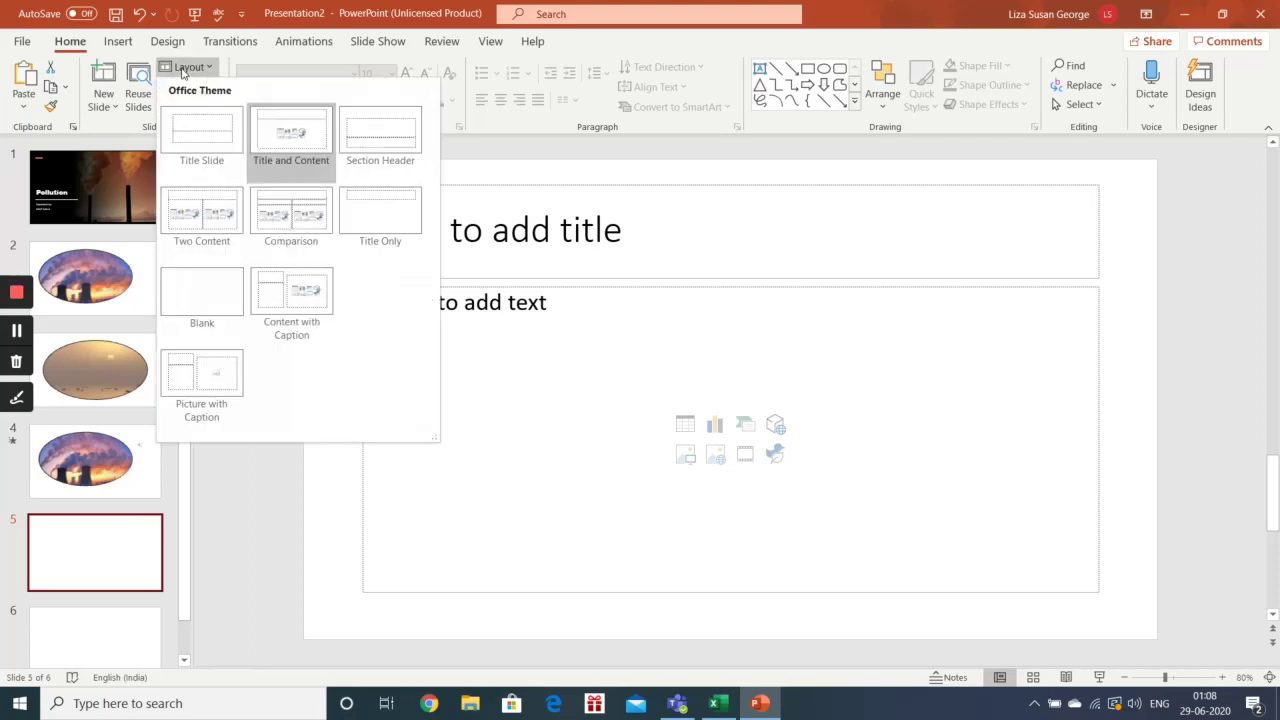
pyautogui.click(203, 283)
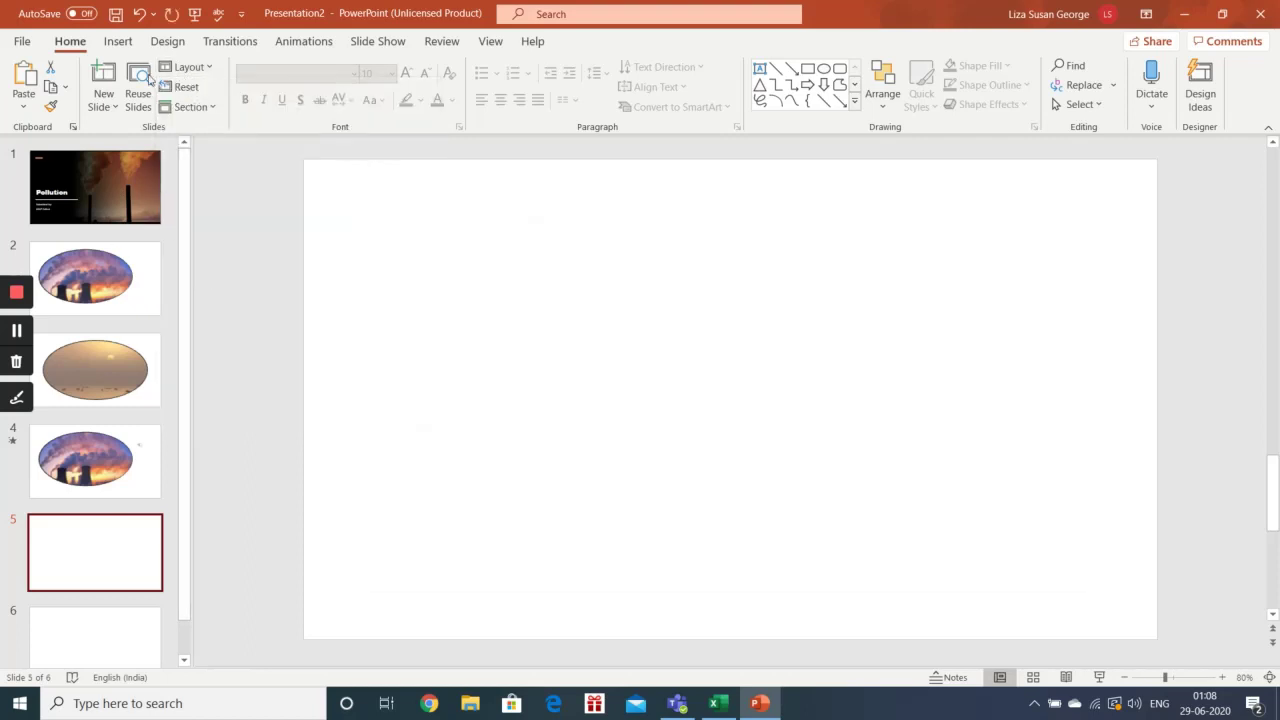
pyautogui.click(63, 651)
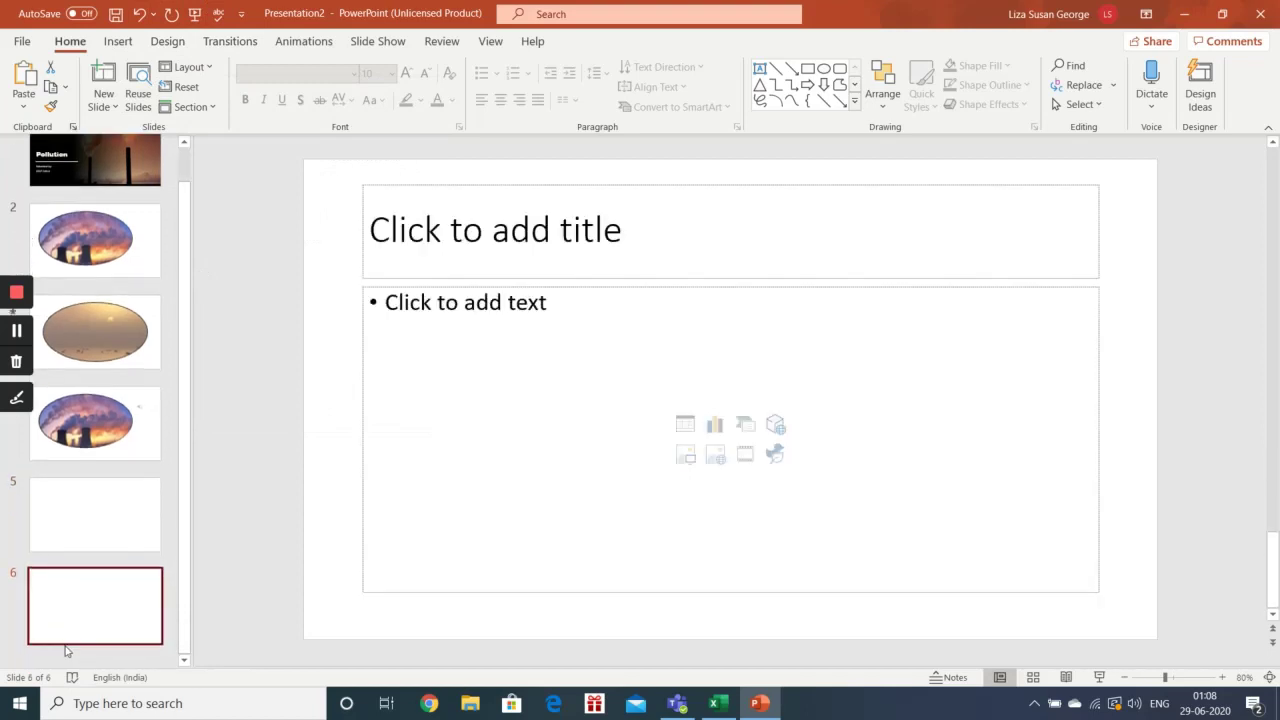
pyautogui.press('Delete')
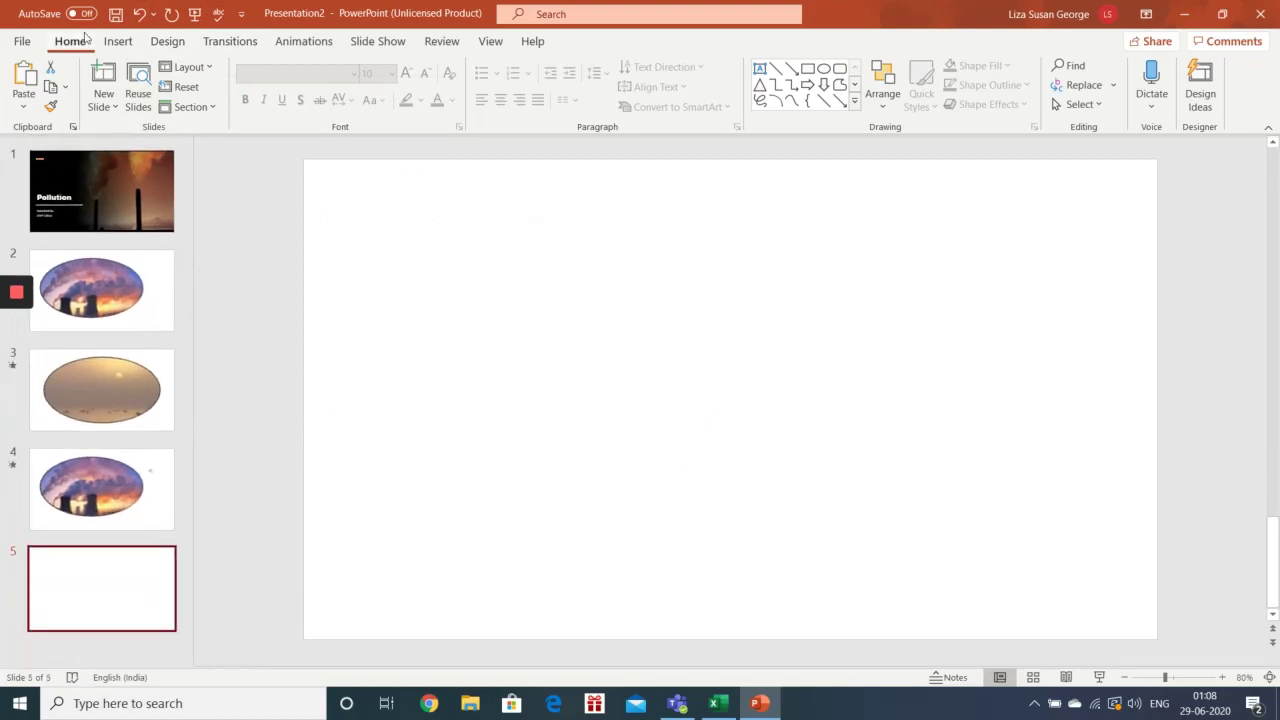
pyautogui.click(127, 47)
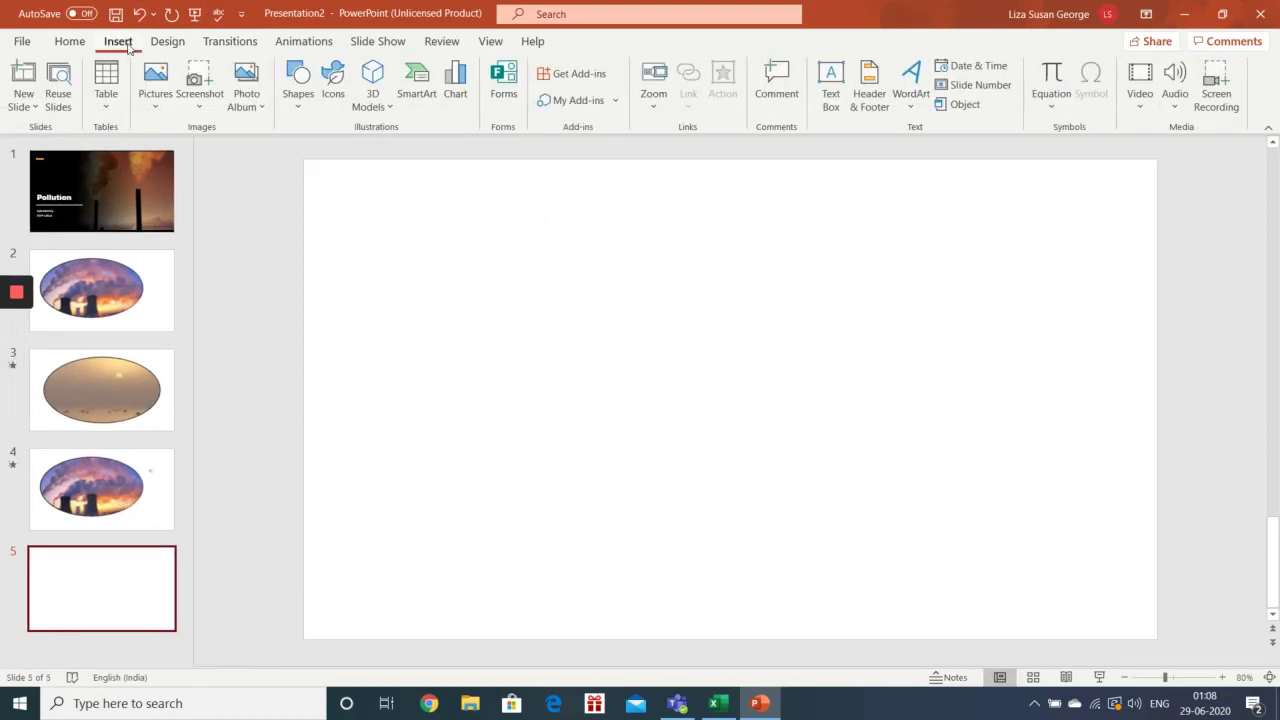
pyautogui.click(108, 108)
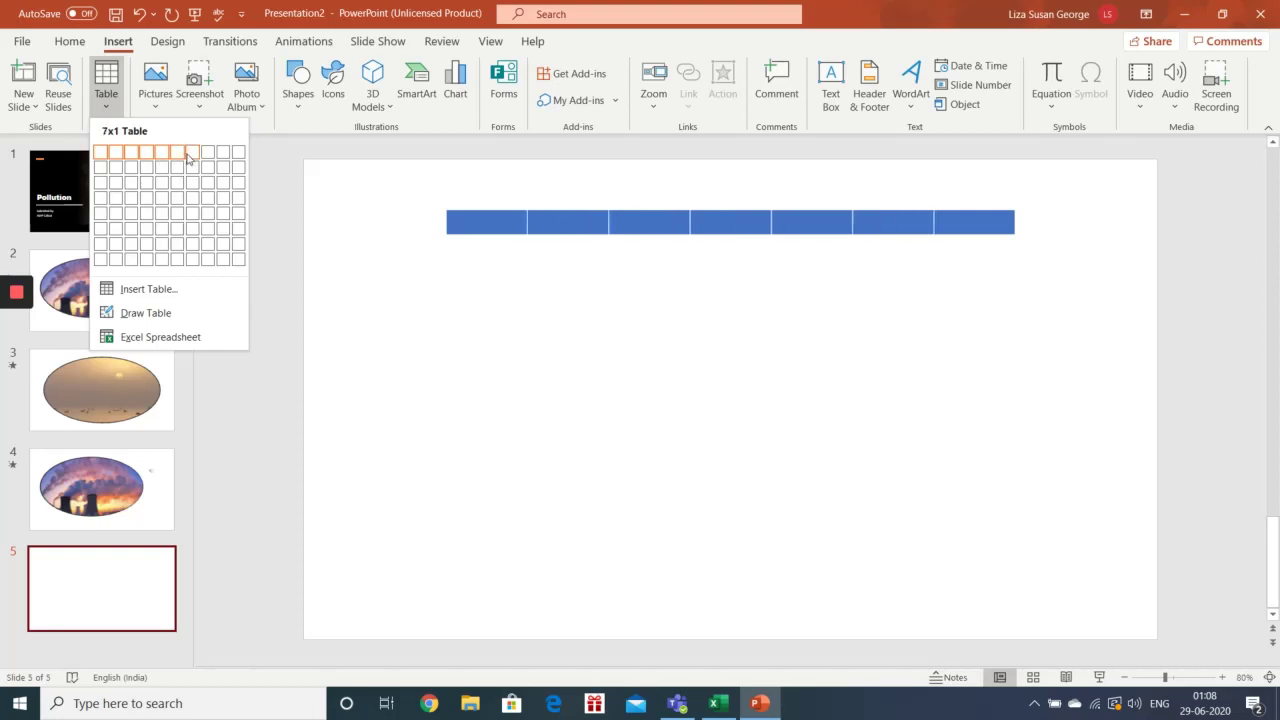
# Insert a 3x4 table on slide 5 and try the Total Row and Banded Rows options.
pyautogui.click(131, 201)
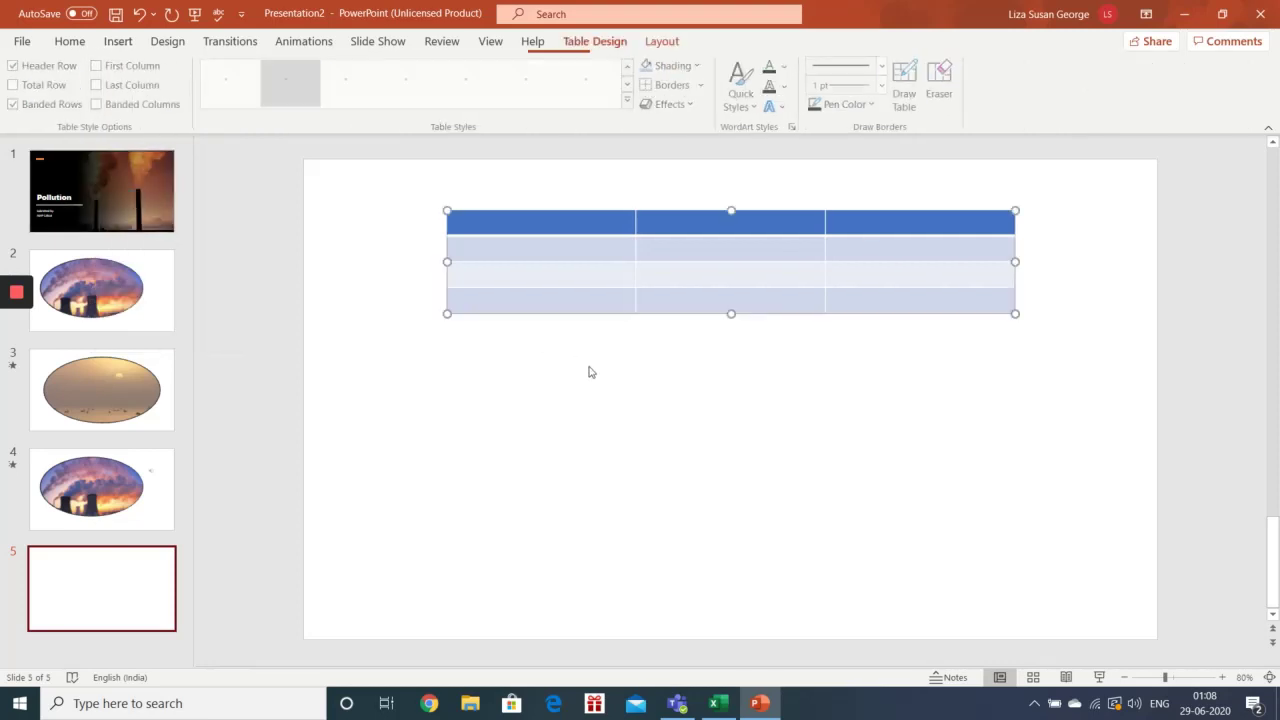
pyautogui.click(508, 222)
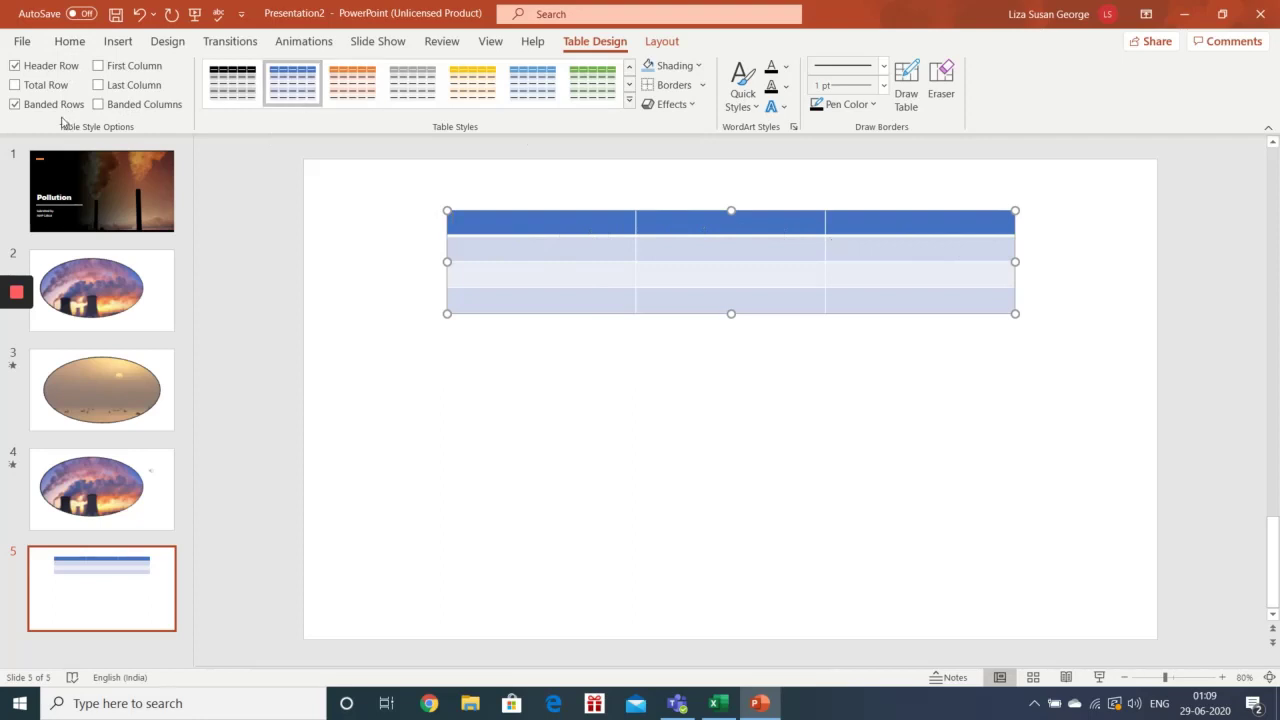
pyautogui.click(44, 87)
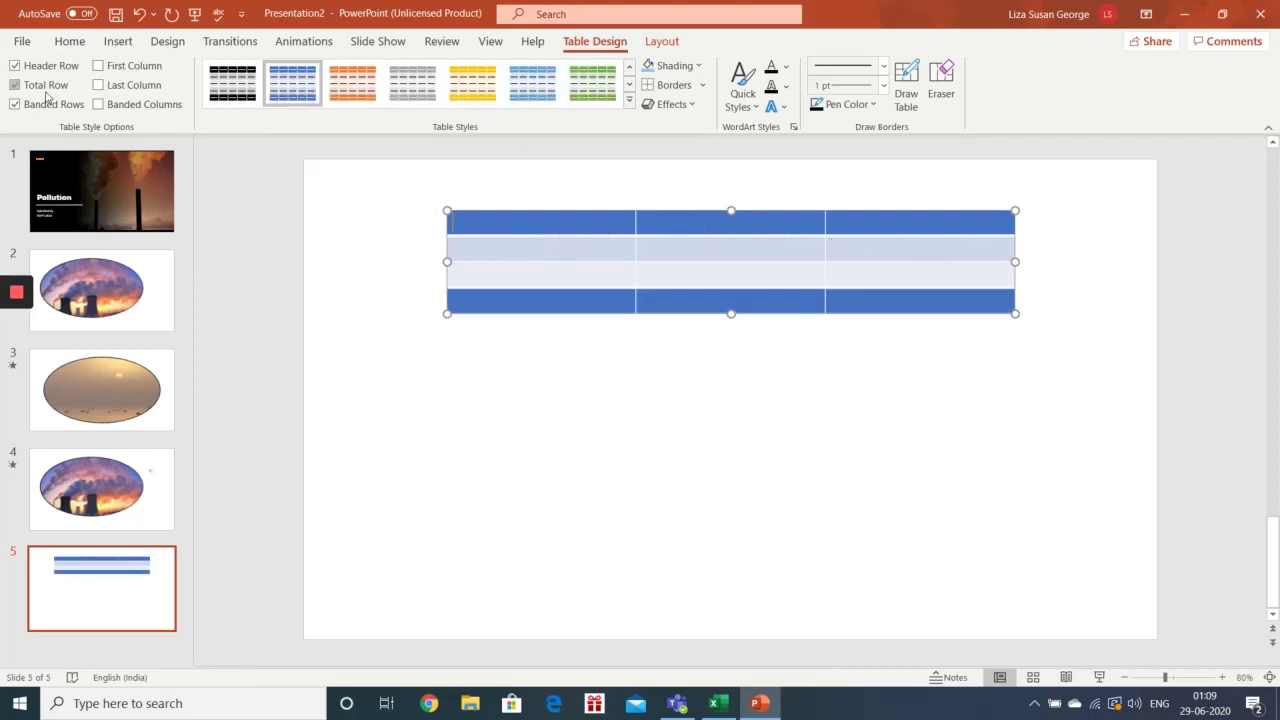
pyautogui.click(46, 89)
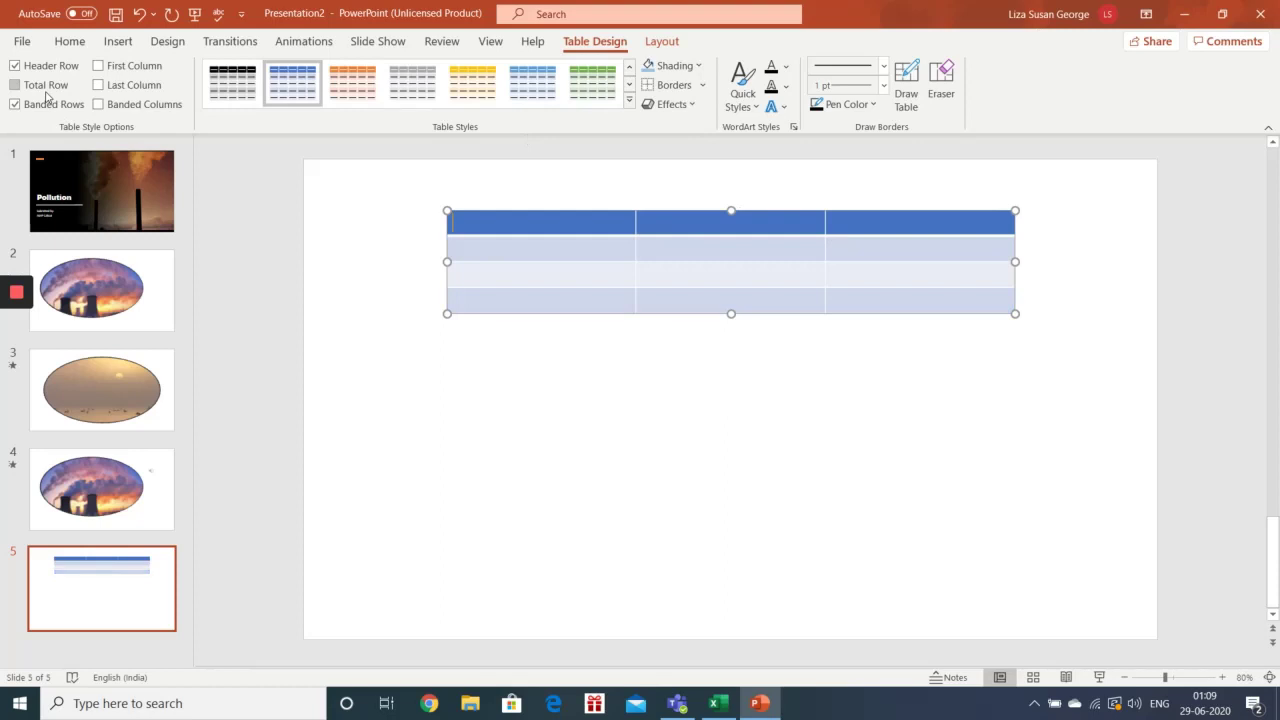
pyautogui.click(58, 106)
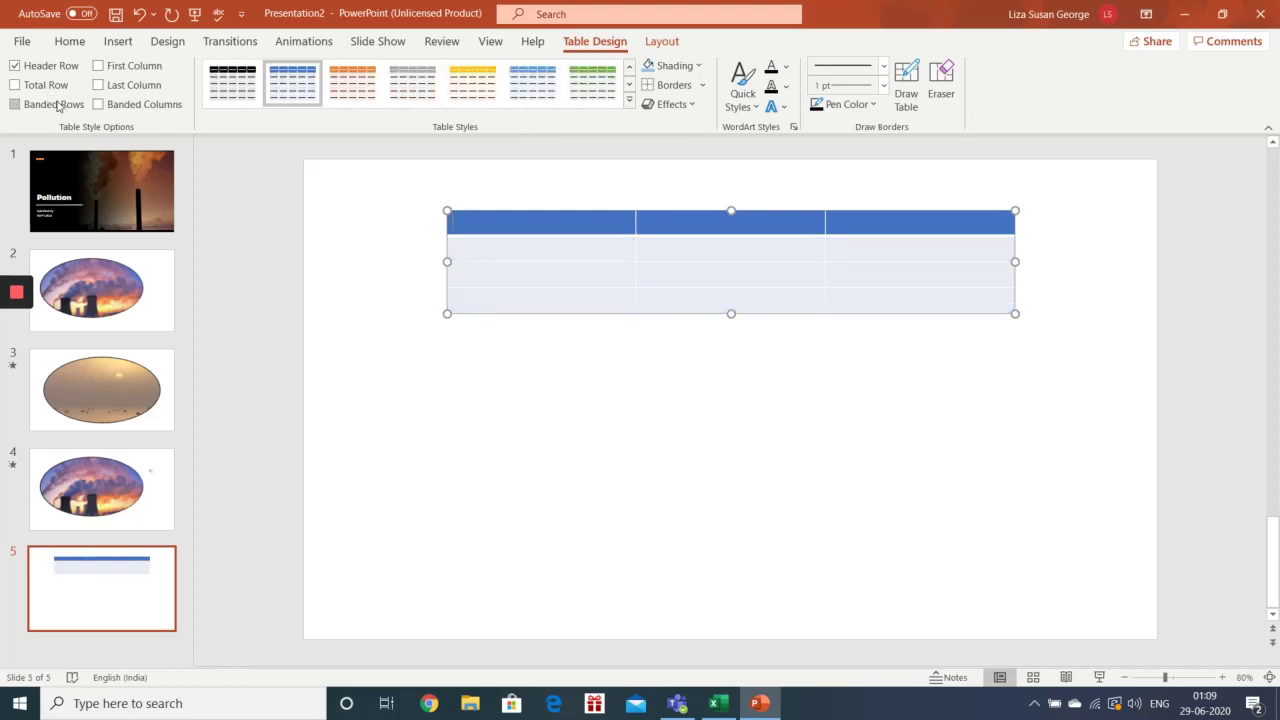
pyautogui.click(58, 106)
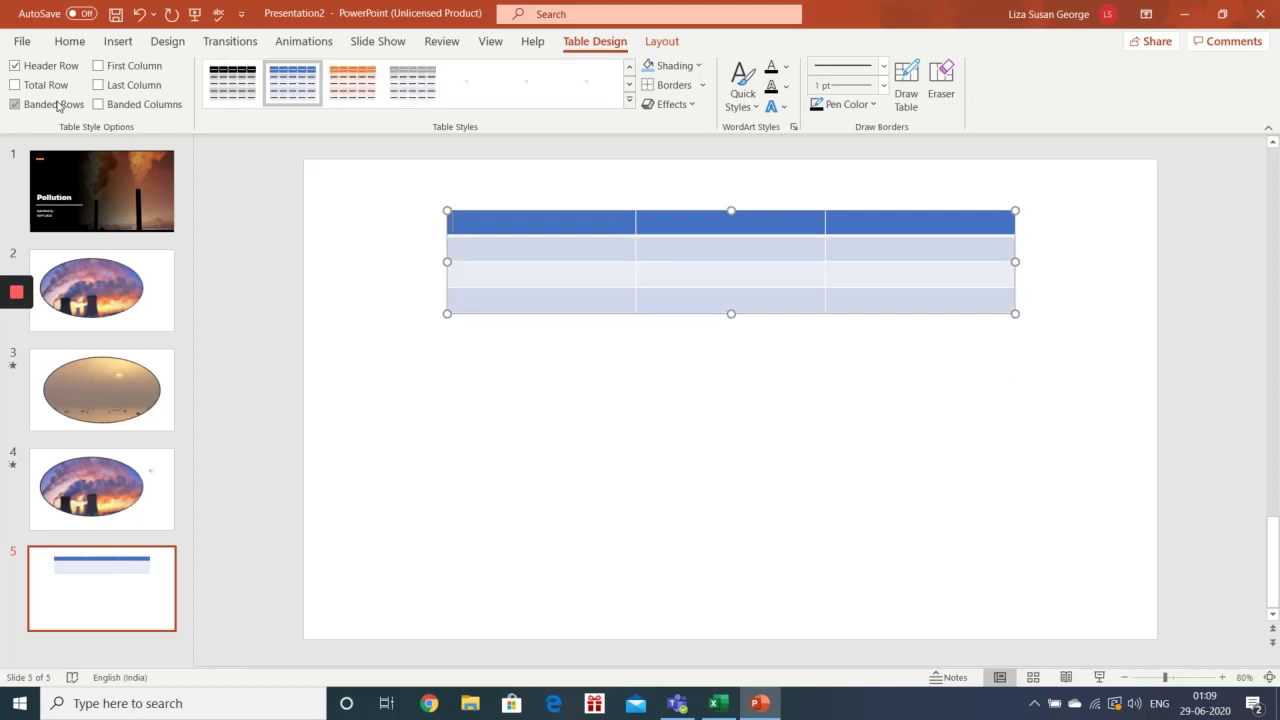
# Try First Column, Last Column and Banded Columns, leaving only Header Row and Banded Rows.
pyautogui.click(140, 73)
pyautogui.click(139, 70)
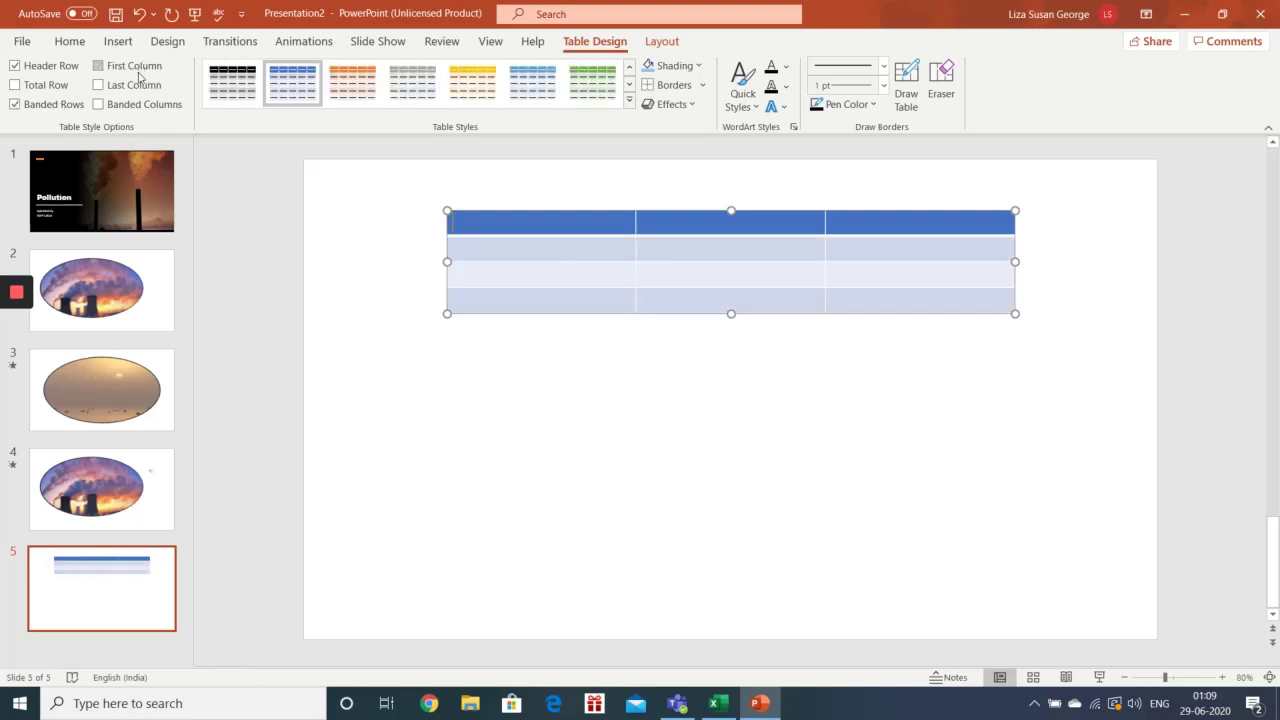
pyautogui.click(140, 86)
pyautogui.click(140, 86)
pyautogui.click(152, 106)
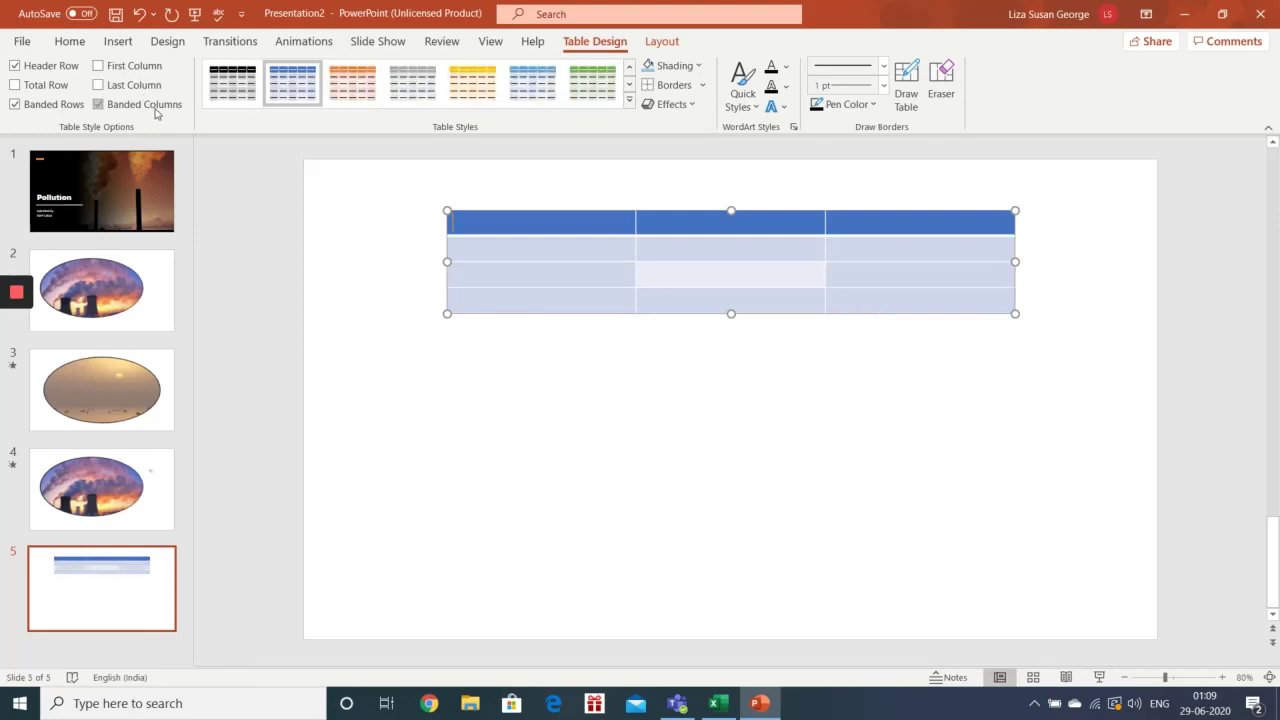
pyautogui.click(155, 111)
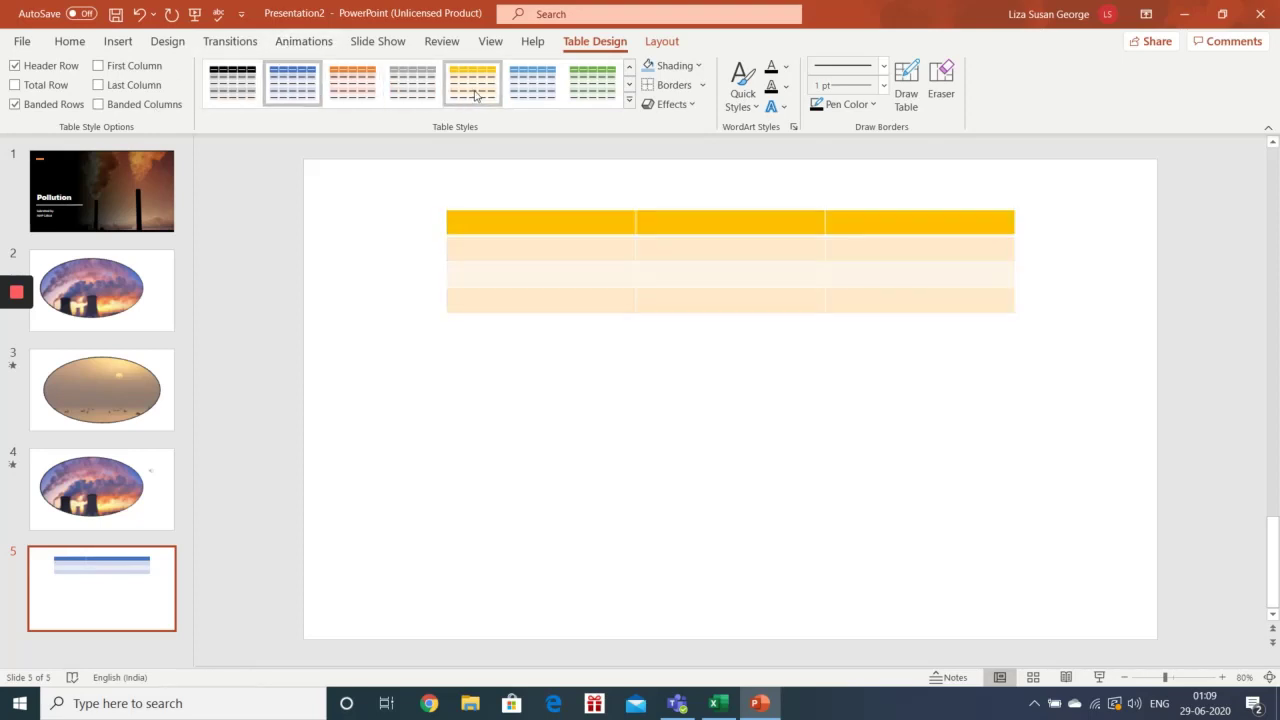
# Preview the table styles gallery, trying the plain Table Grid style.
pyautogui.click(628, 99)
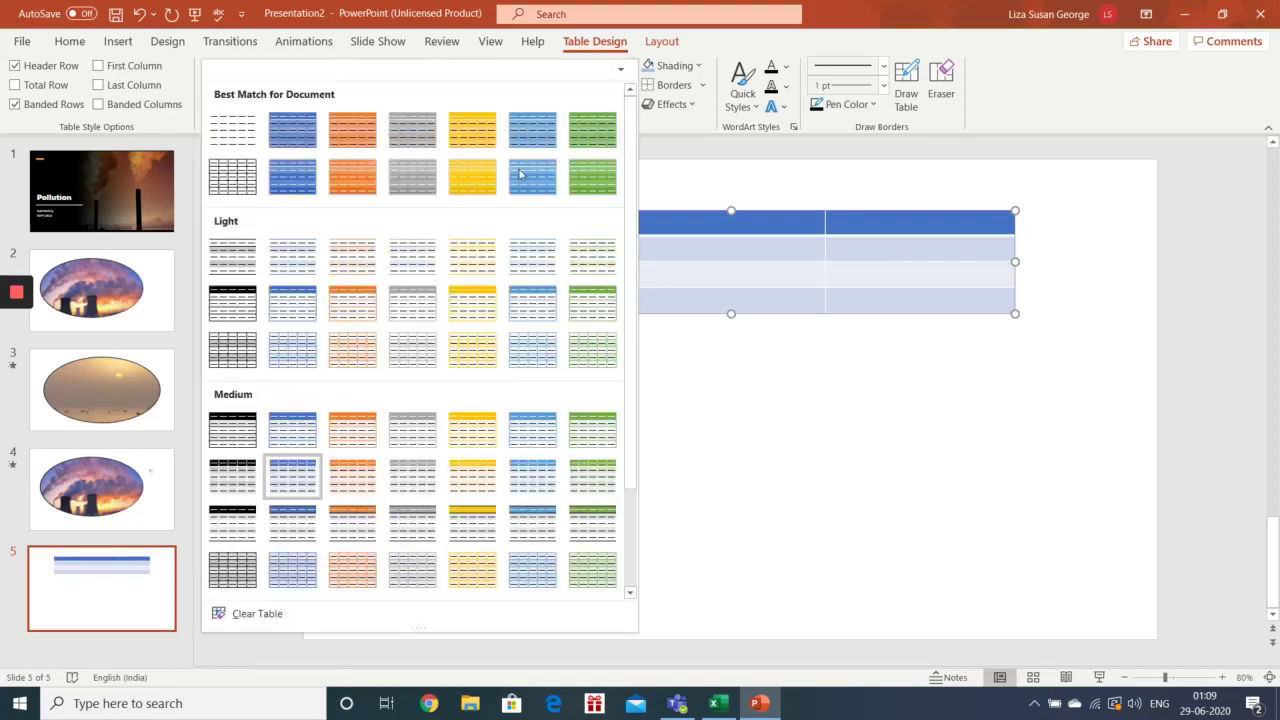
pyautogui.click(243, 183)
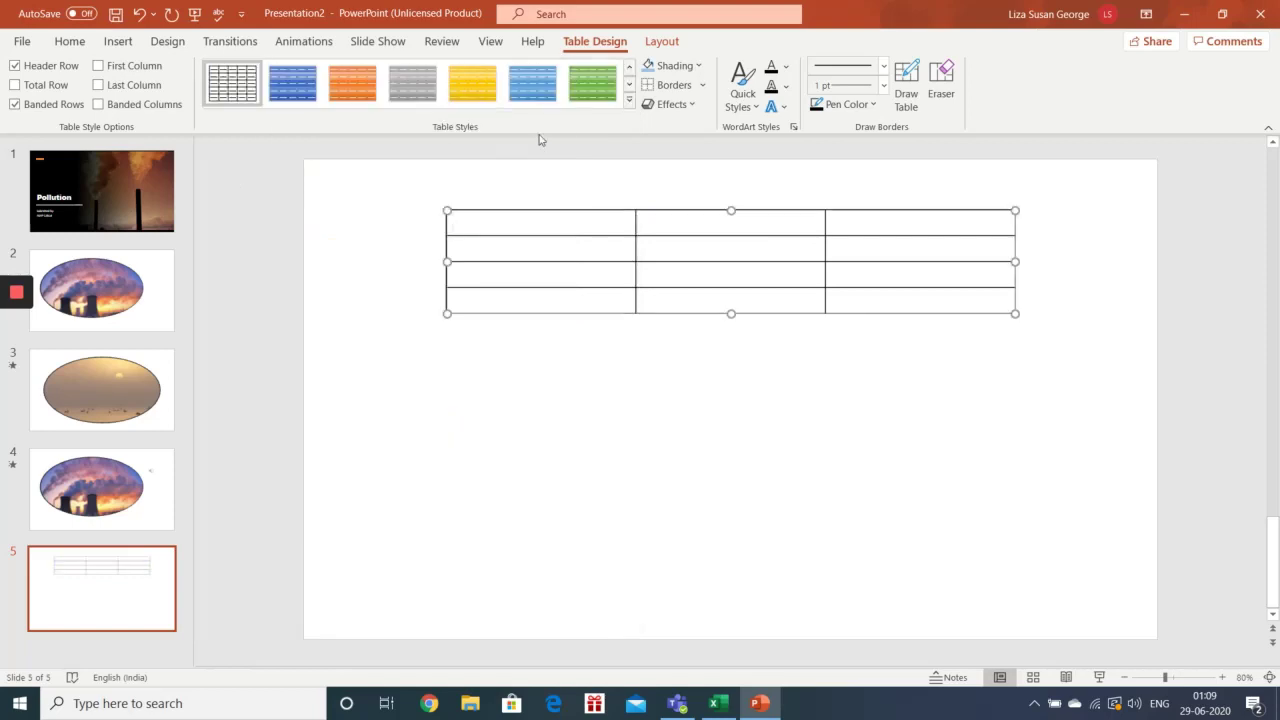
pyautogui.click(629, 102)
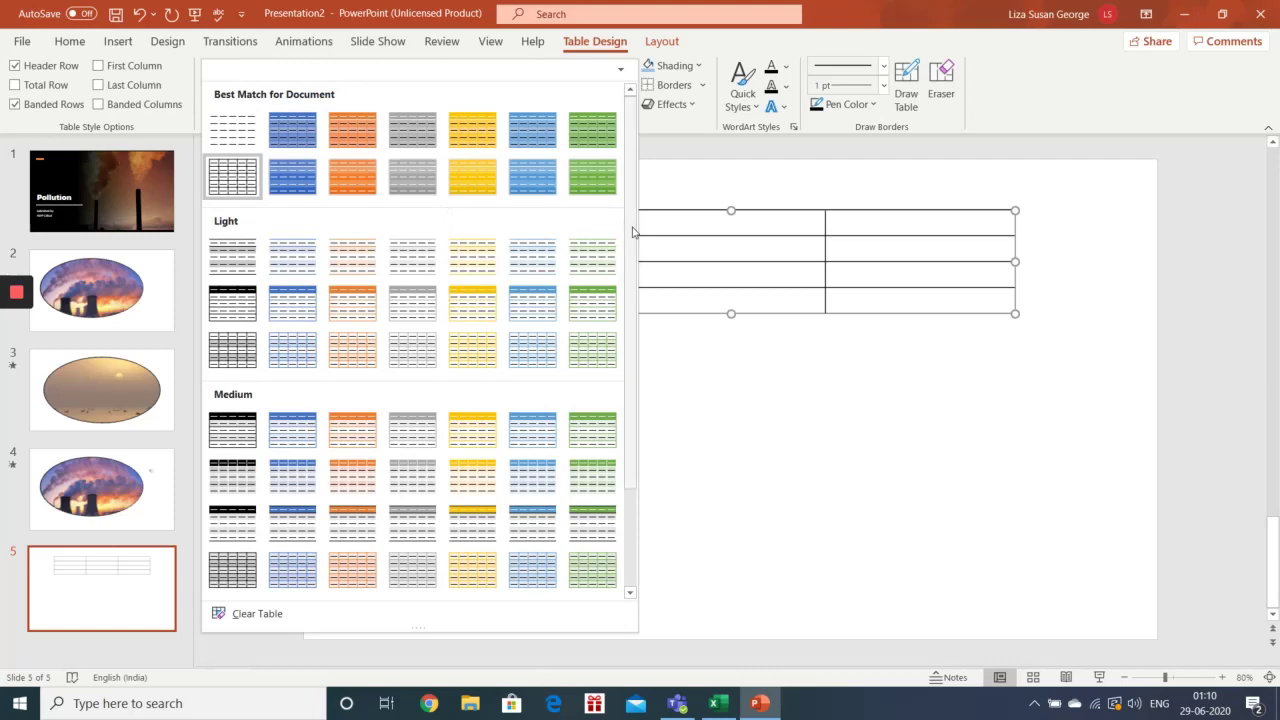
pyautogui.moveTo(632, 232); pyautogui.dragTo(630, 338)
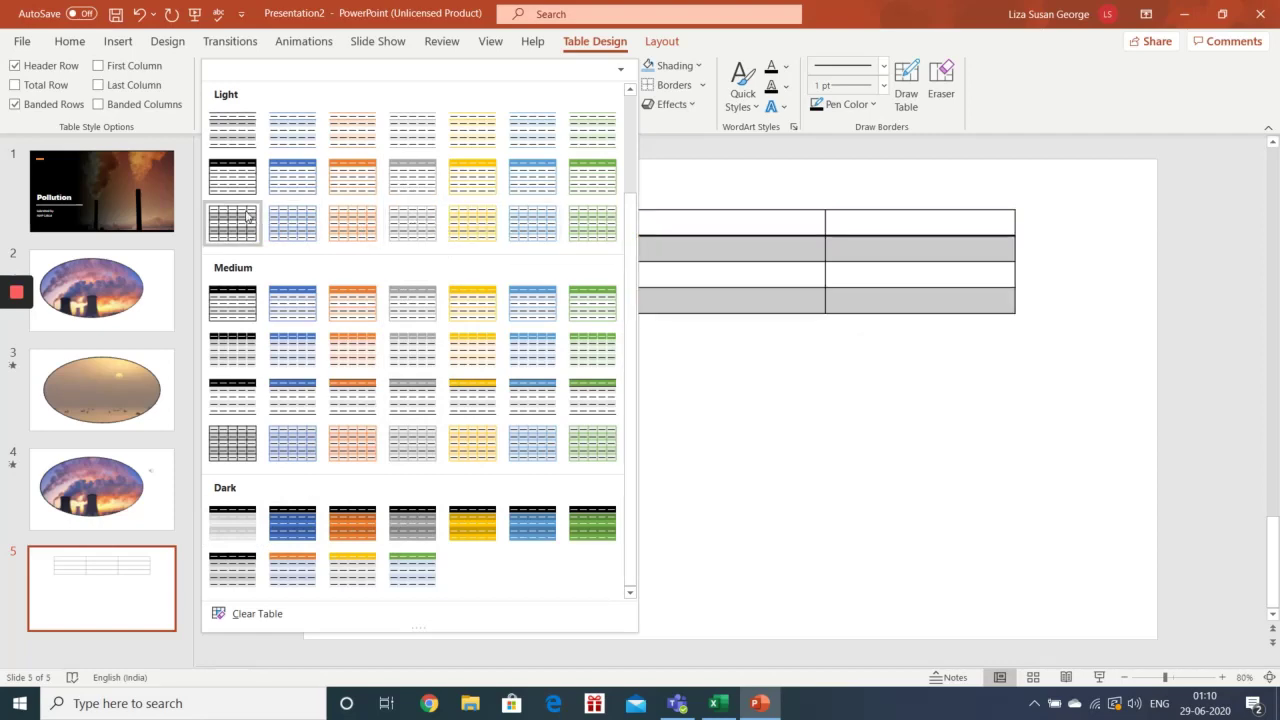
# Apply Light Style 3 - Accent 1 to the table and check its look.
pyautogui.click(306, 219)
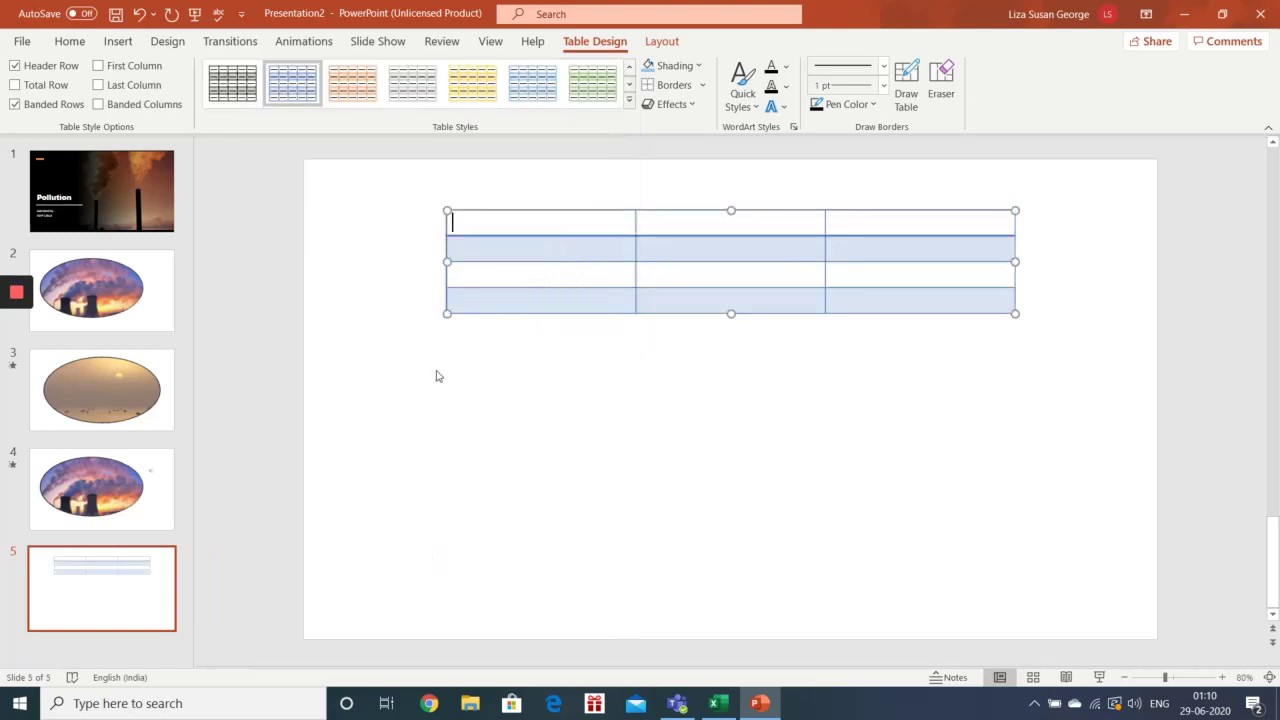
pyautogui.click(527, 383)
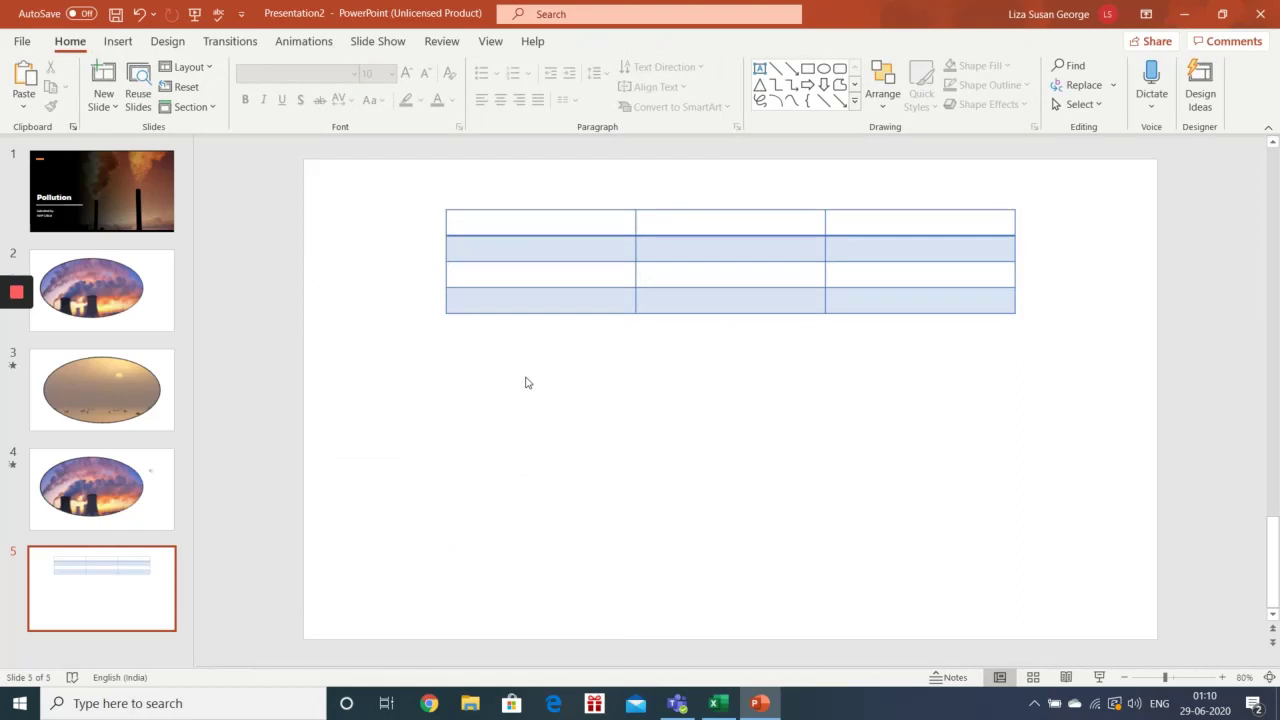
pyautogui.click(516, 307)
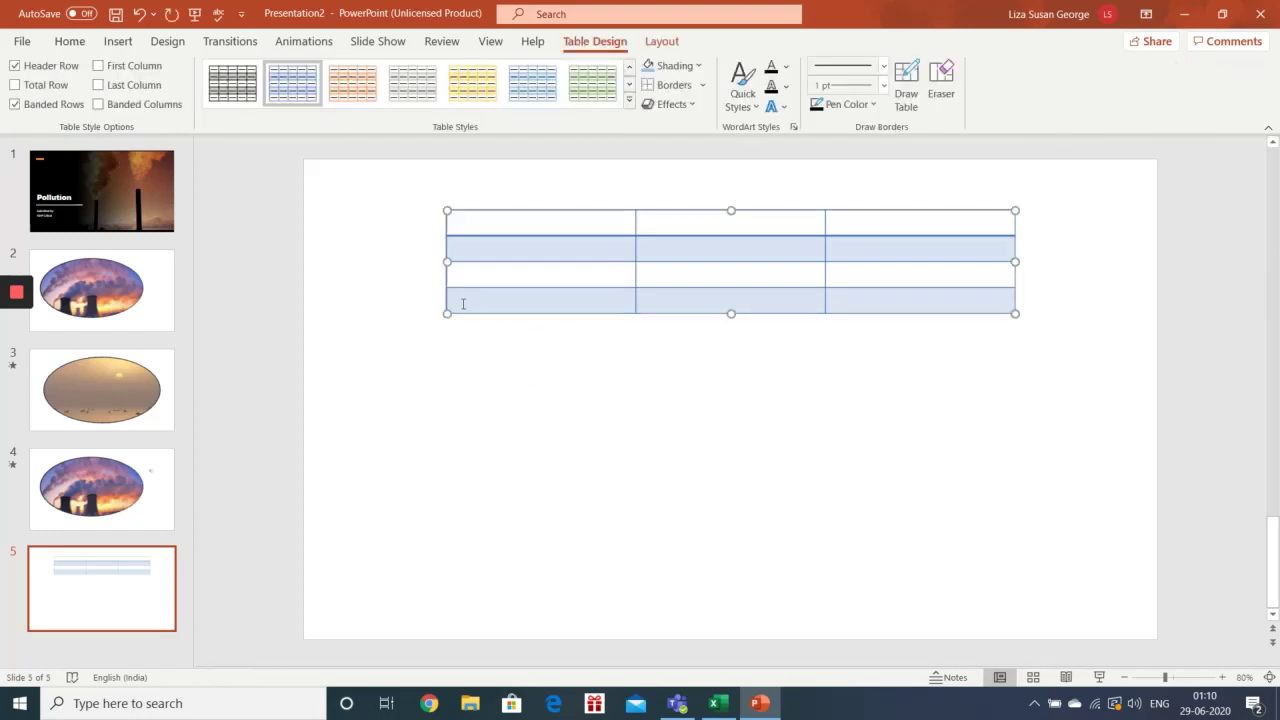
pyautogui.rightClick(463, 305)
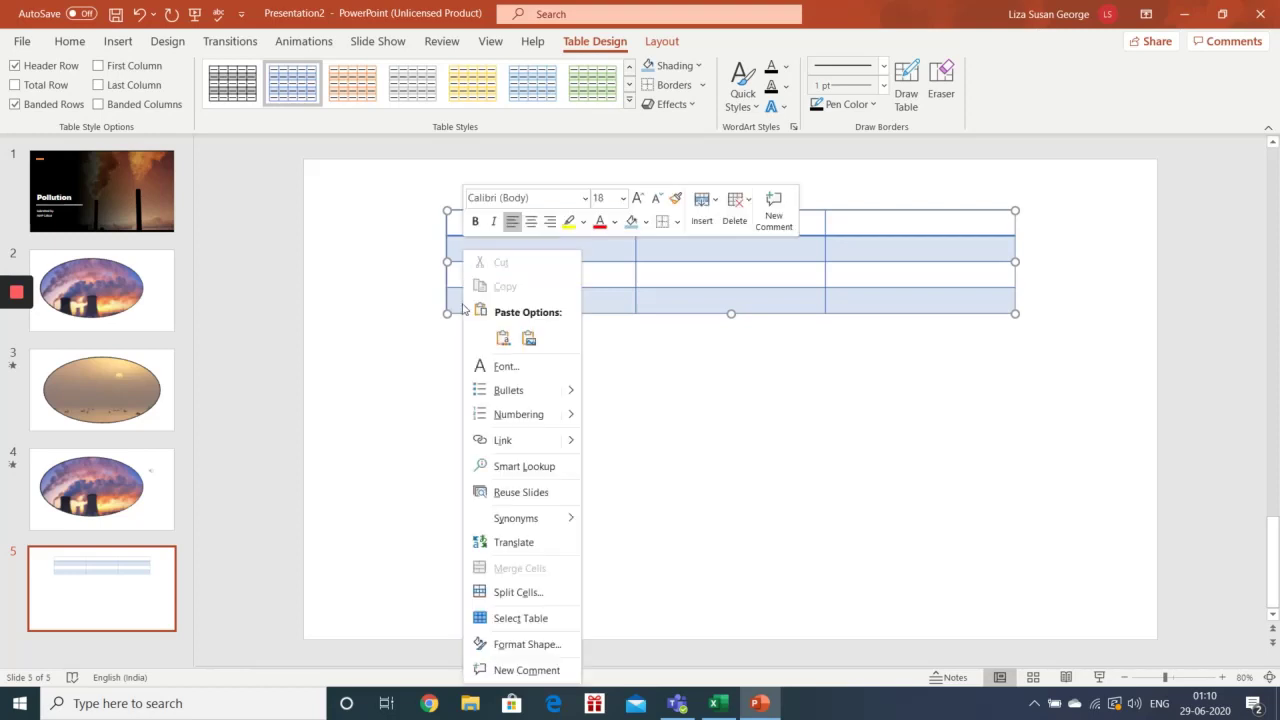
# Add a row at the table's bottom and a column left of the last column.
pyautogui.click(702, 203)
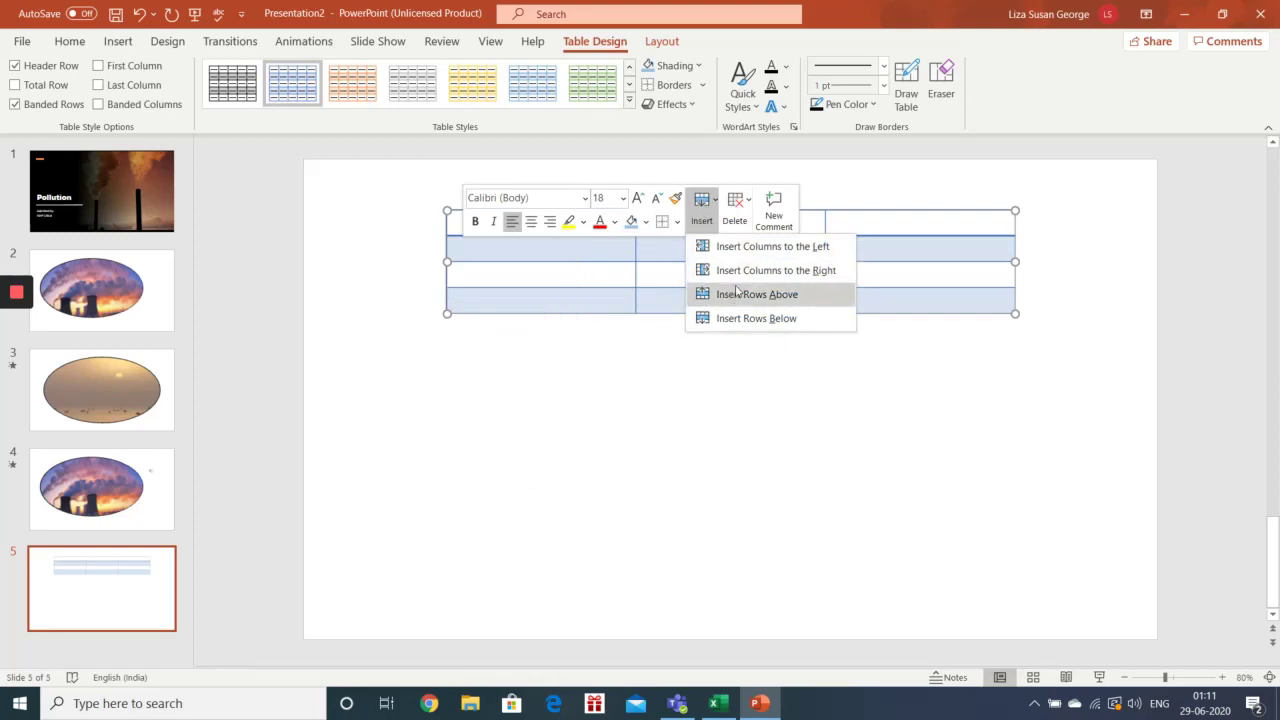
pyautogui.click(748, 318)
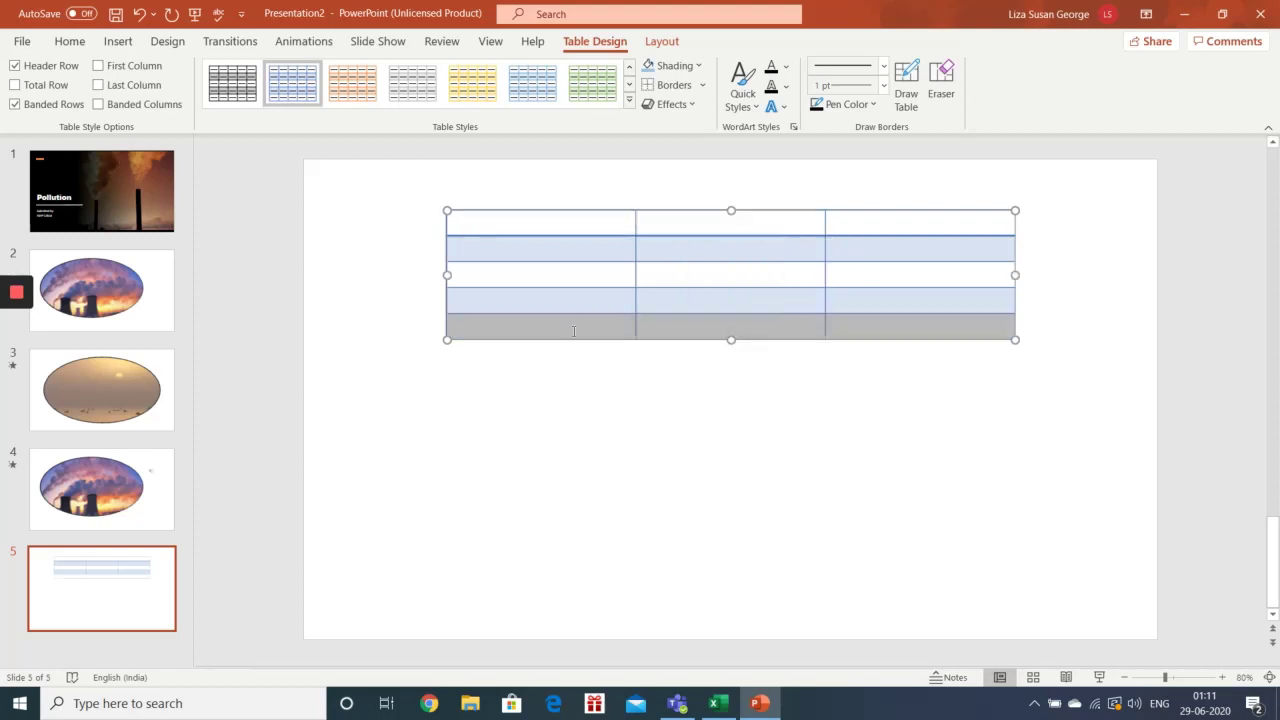
pyautogui.click(836, 220)
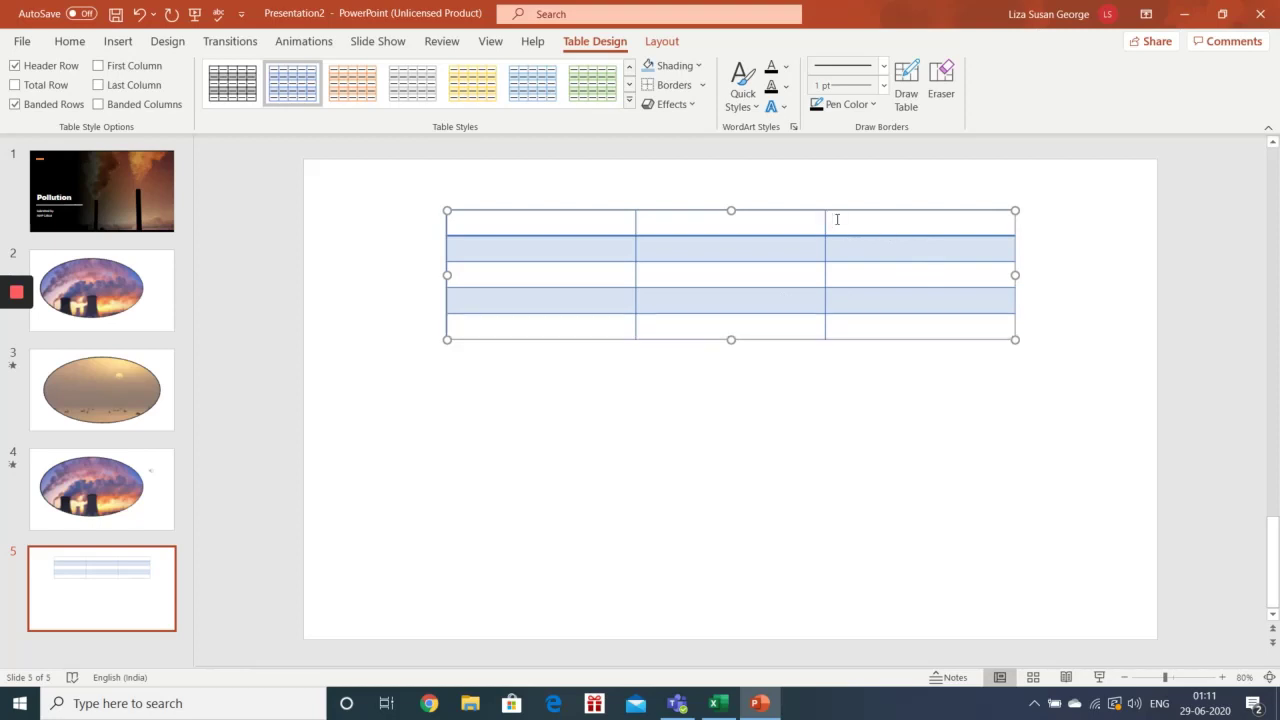
pyautogui.rightClick(837, 219)
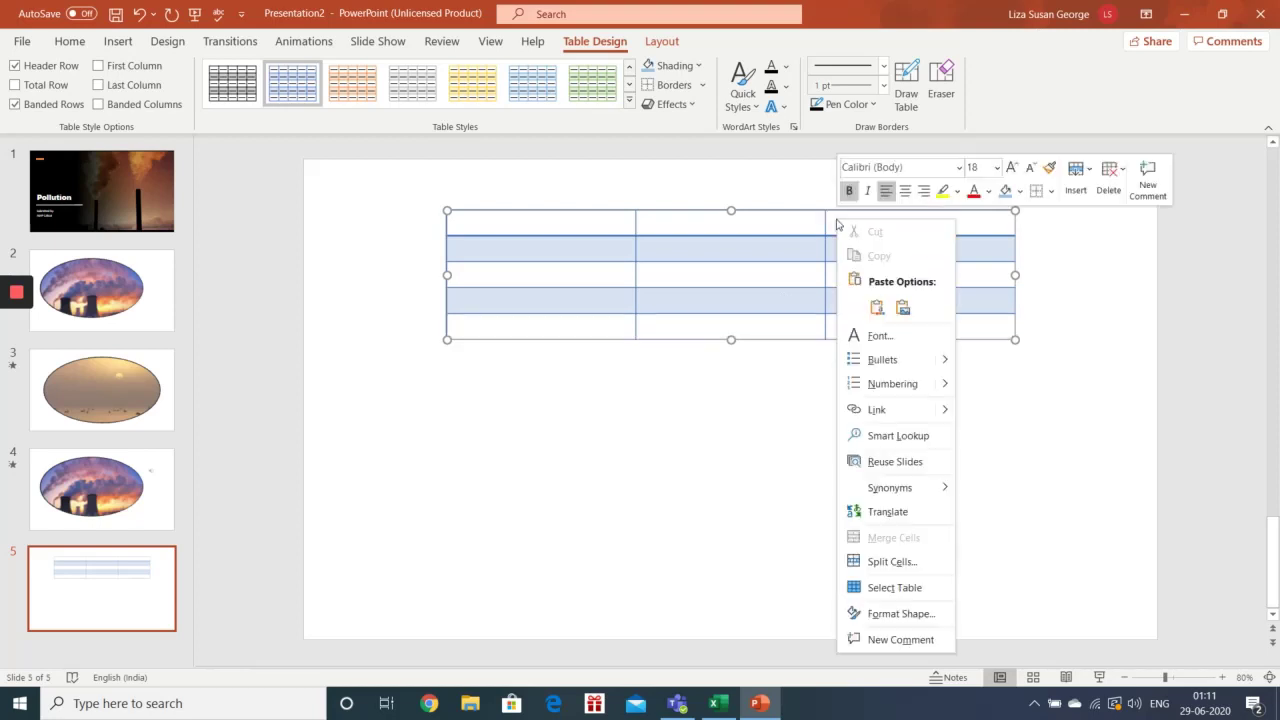
pyautogui.click(1086, 188)
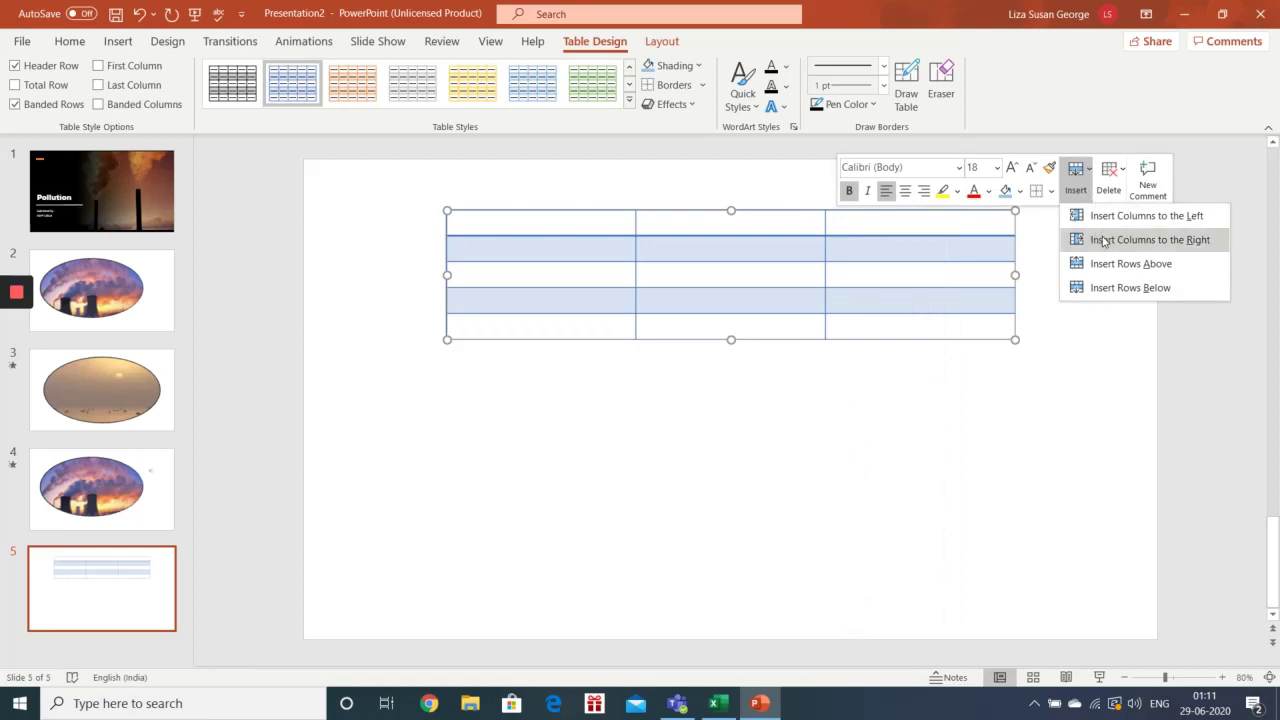
pyautogui.click(1096, 217)
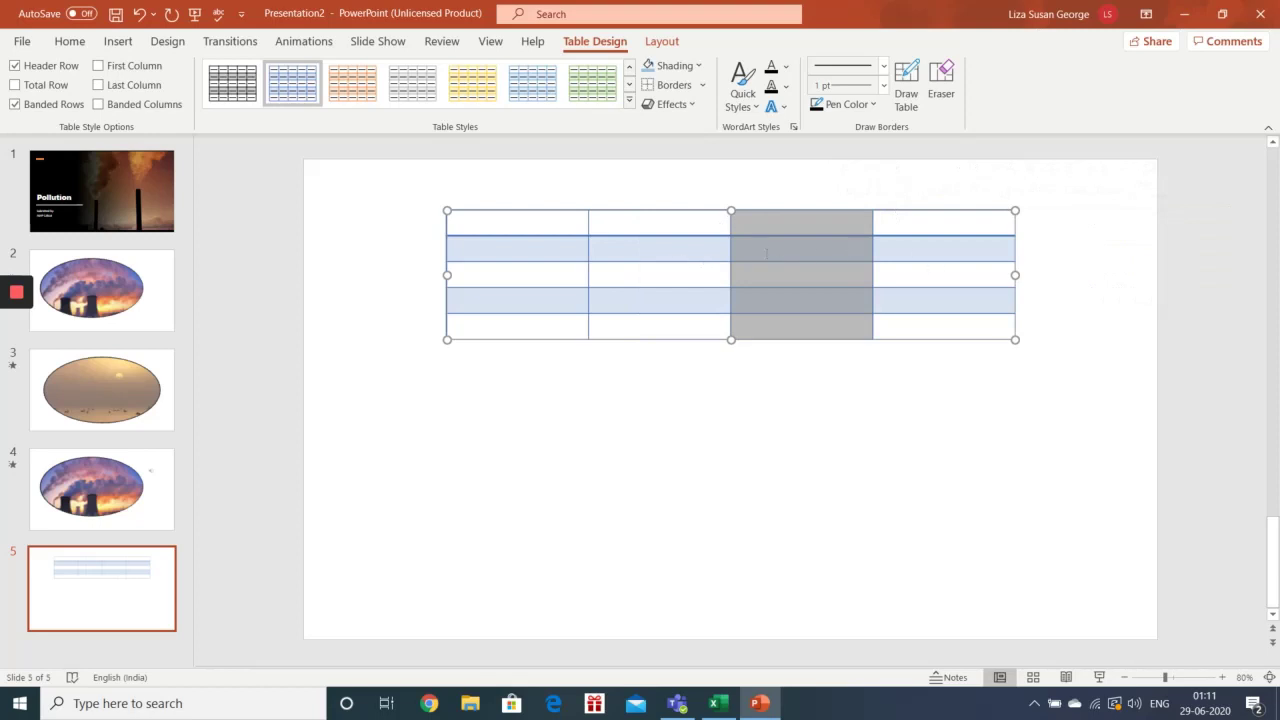
# Insert another column to the right, giving the table five columns.
pyautogui.click(914, 256)
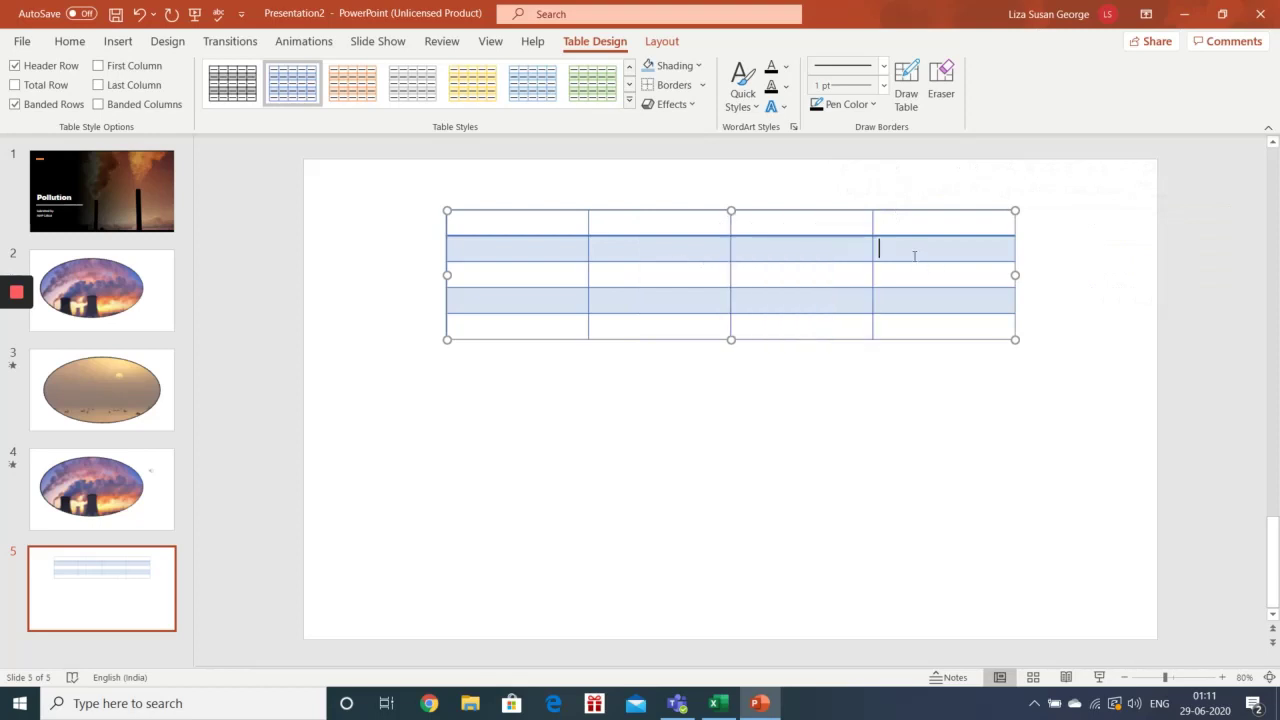
pyautogui.rightClick(914, 258)
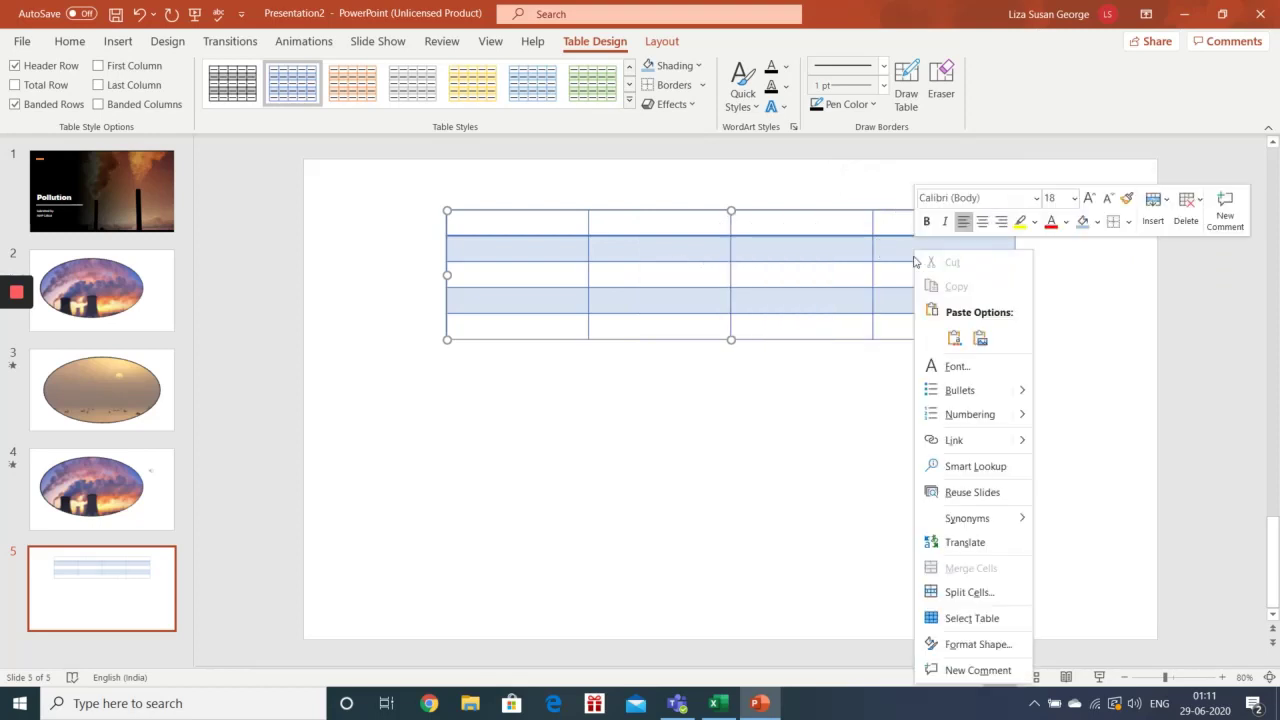
pyautogui.click(1153, 210)
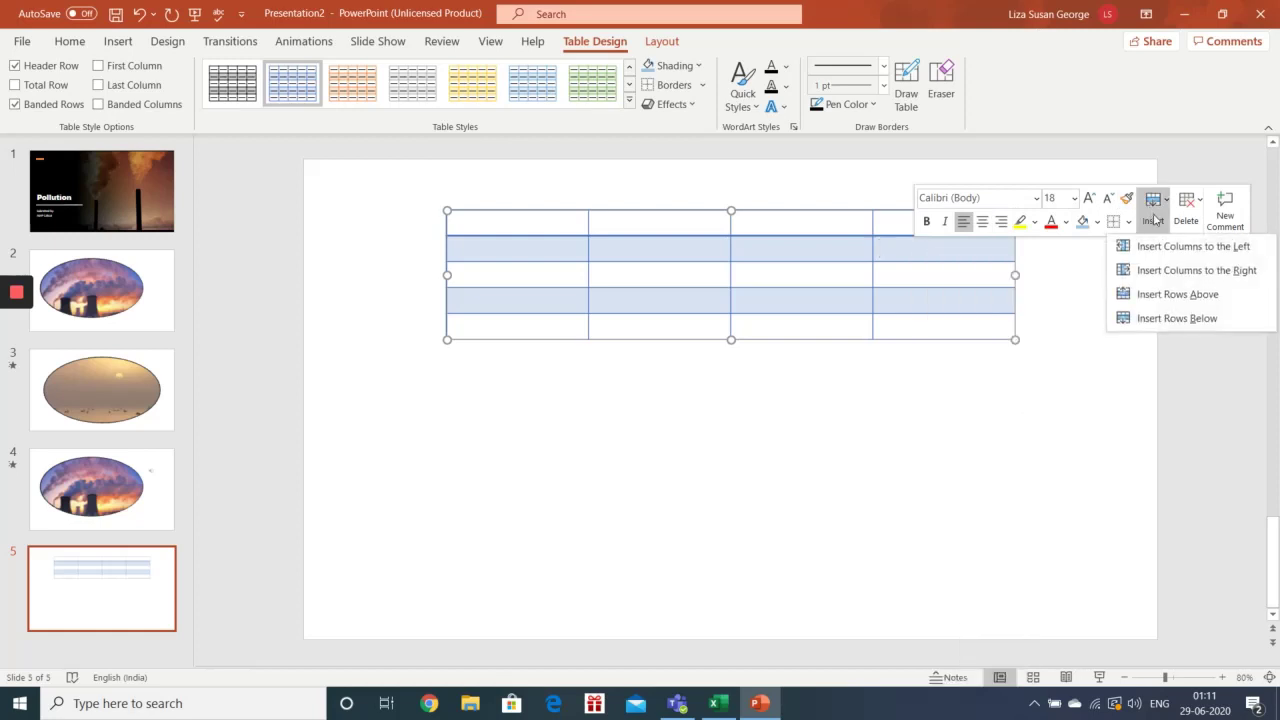
pyautogui.click(1168, 271)
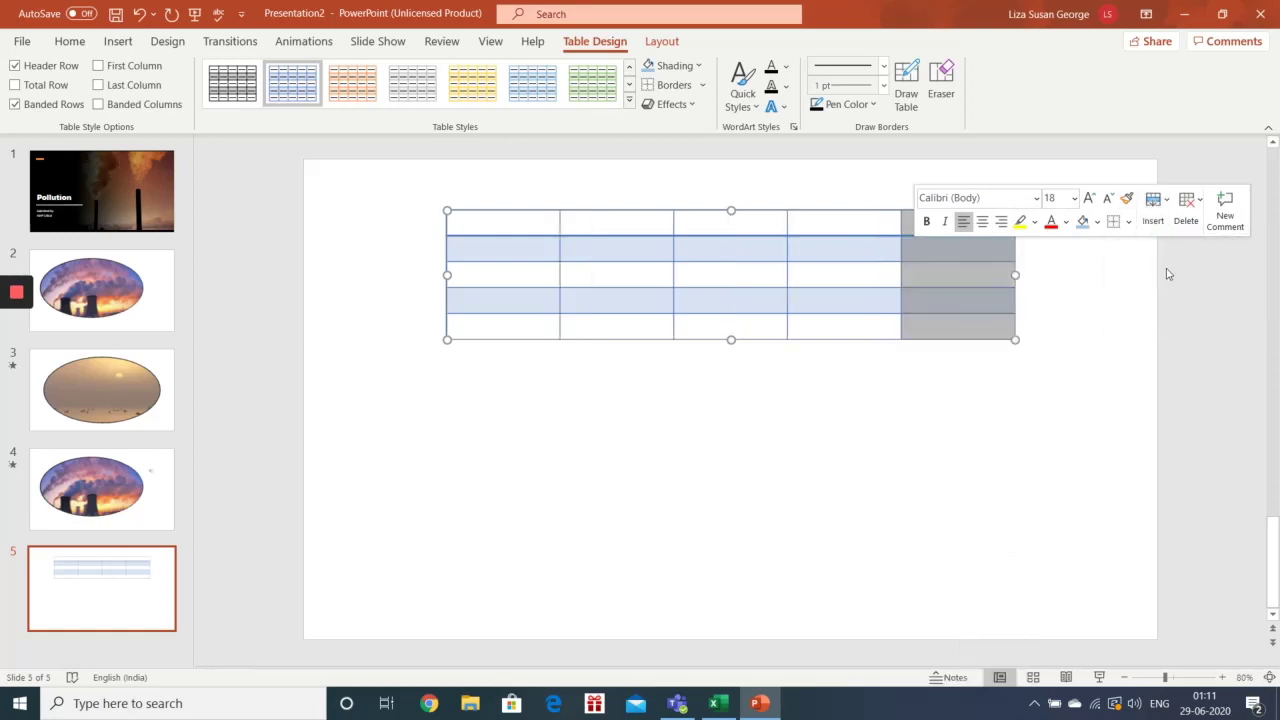
pyautogui.click(860, 391)
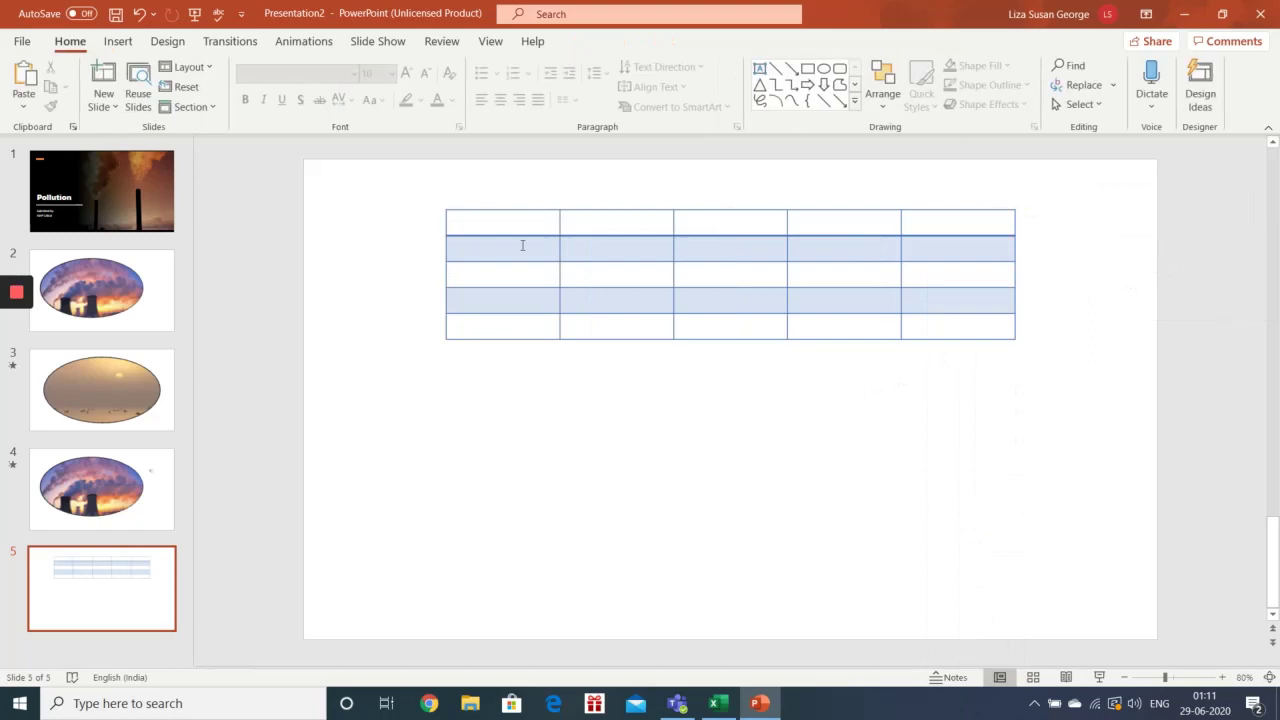
# Merge the table's header row into a single cell.
pyautogui.moveTo(493, 228); pyautogui.dragTo(938, 232)
pyautogui.rightClick(938, 234)
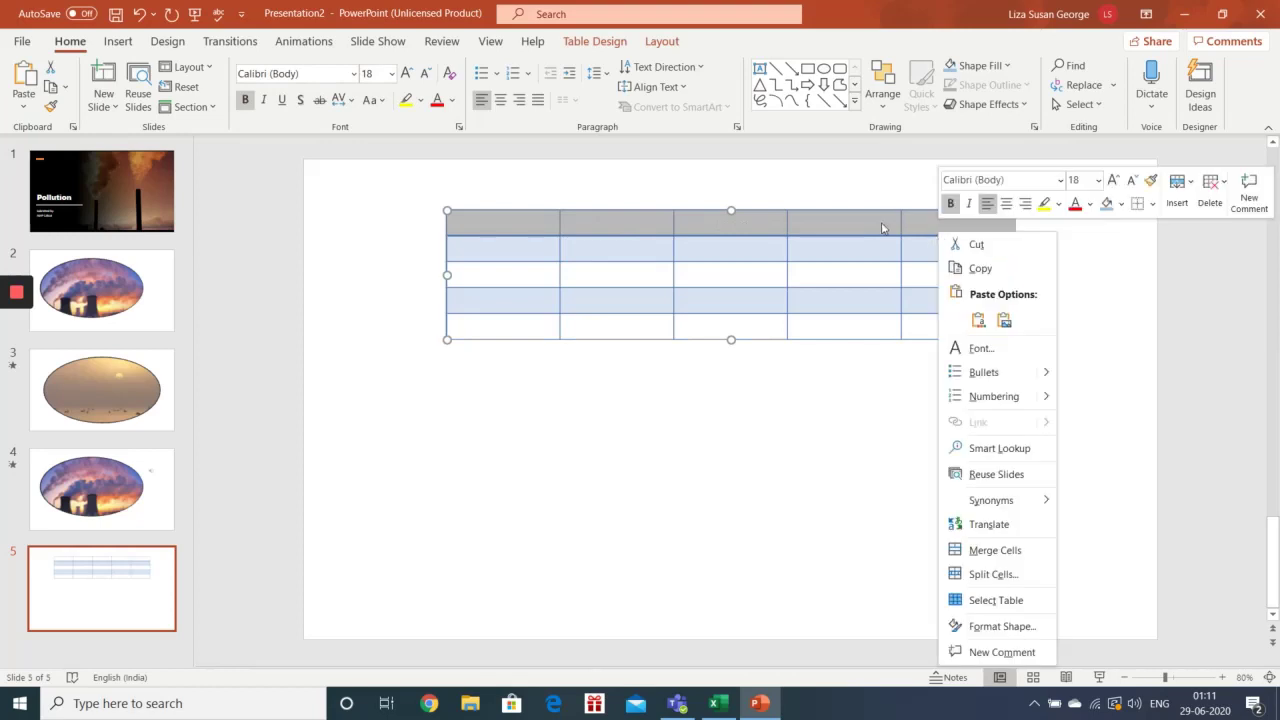
pyautogui.click(982, 552)
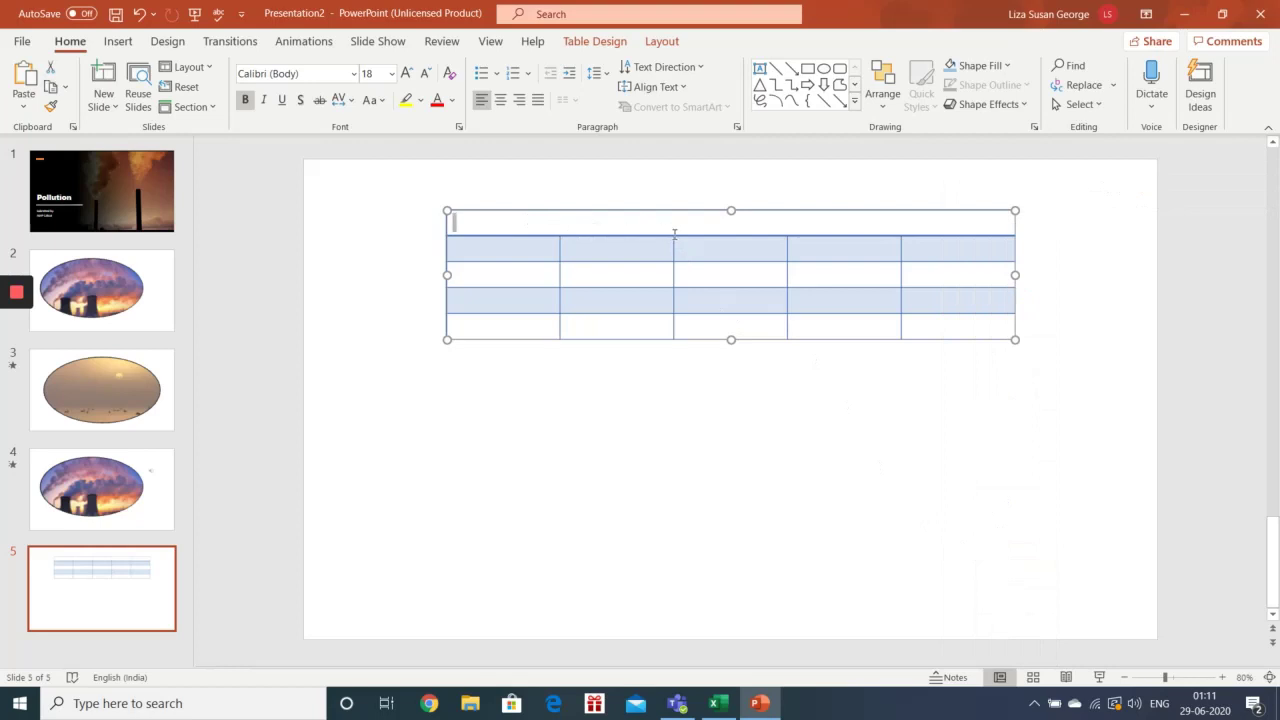
# Split the merged top row into 2 columns by 1 row.
pyautogui.rightClick(607, 234)
pyautogui.rightClick(546, 229)
pyautogui.rightClick(546, 231)
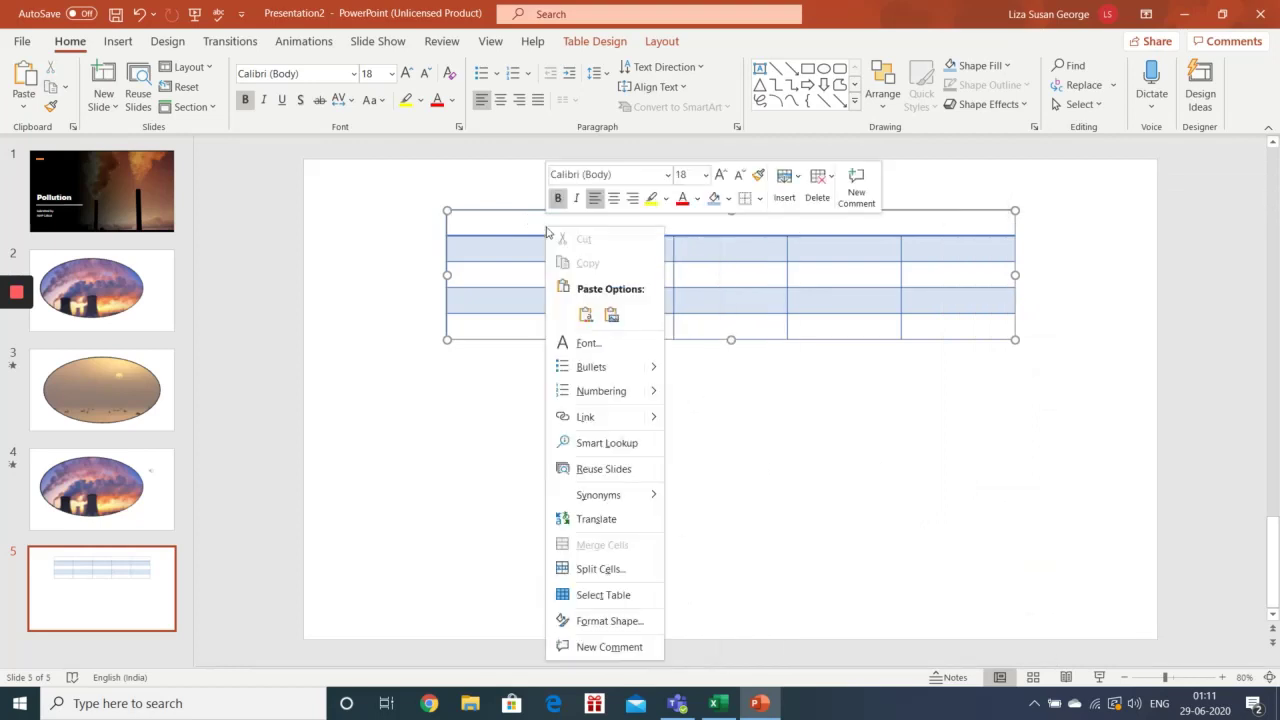
pyautogui.click(622, 569)
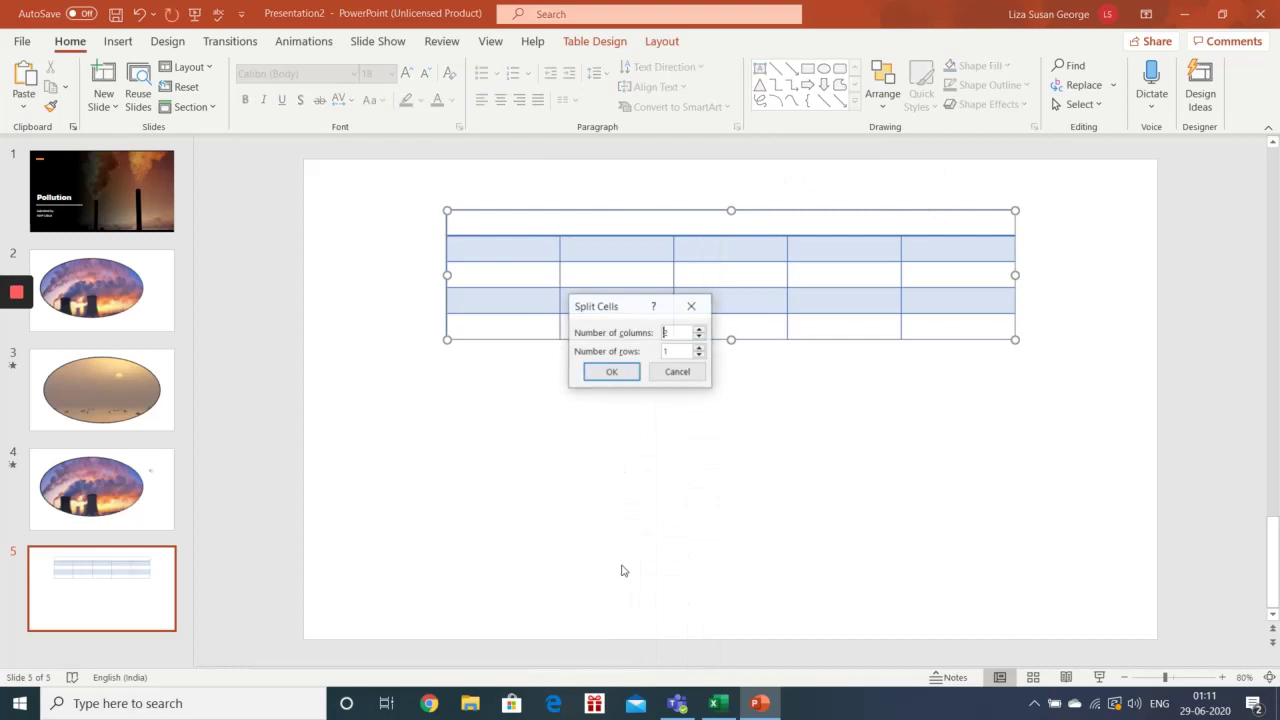
pyautogui.click(612, 372)
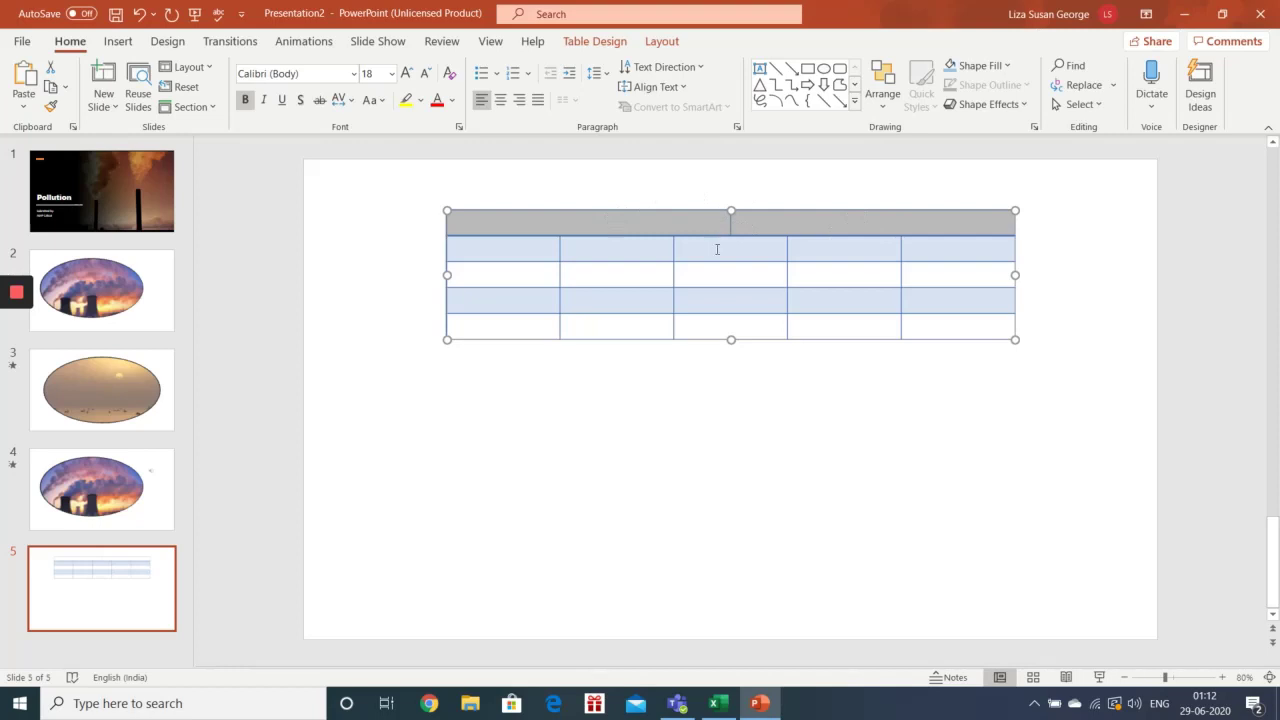
pyautogui.click(722, 270)
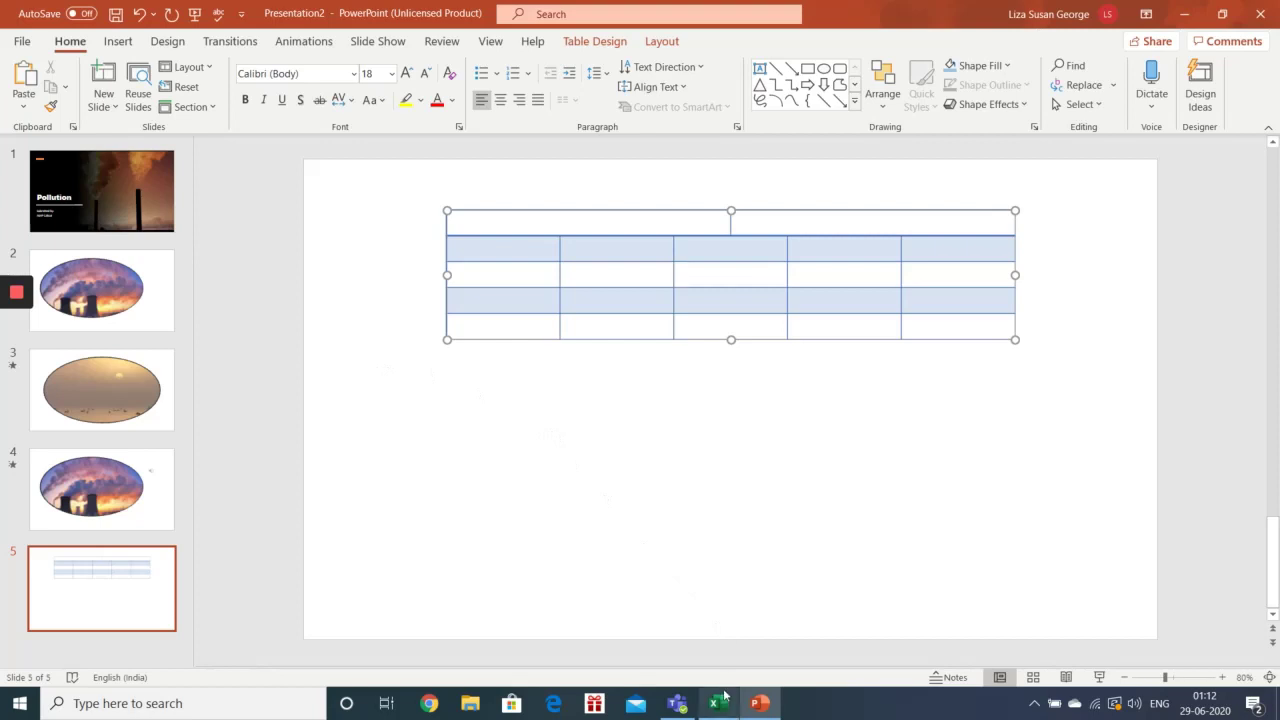
pyautogui.moveTo(724, 695)
pyautogui.moveTo(730, 644)
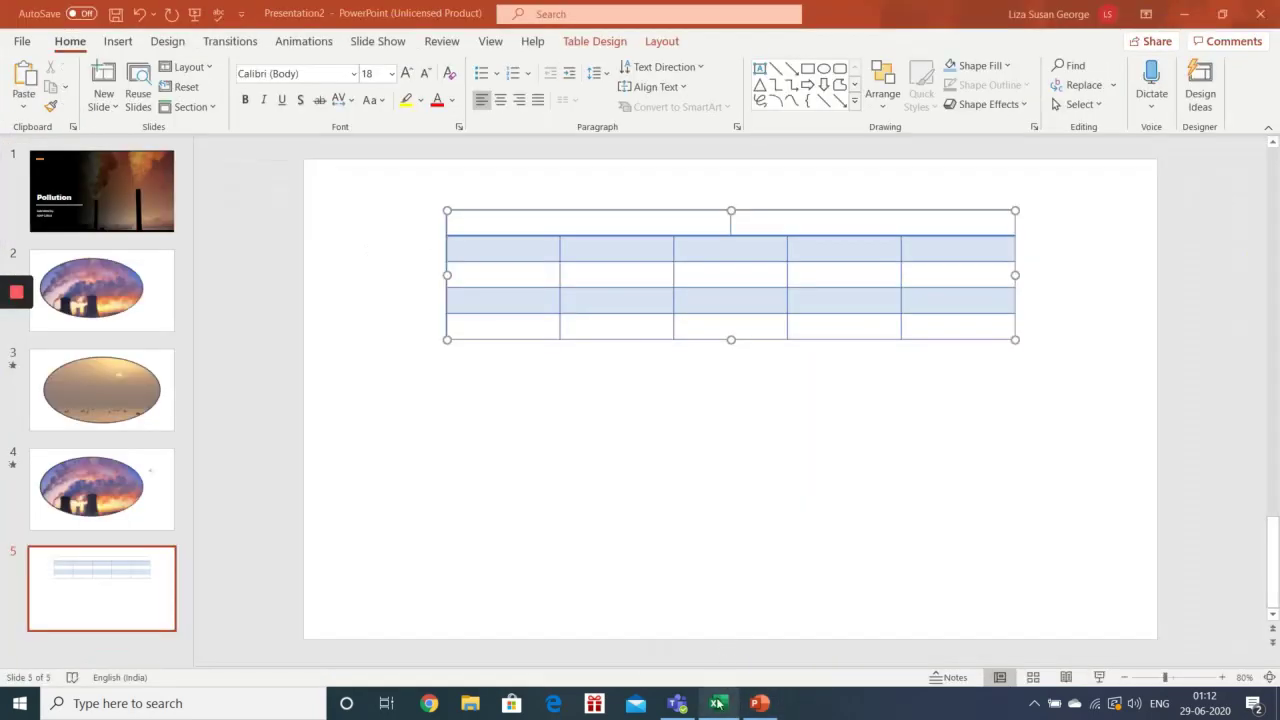
# Switch to Excel's Book1 and copy the pollution frequency table in A1:C6.
pyautogui.click(727, 662)
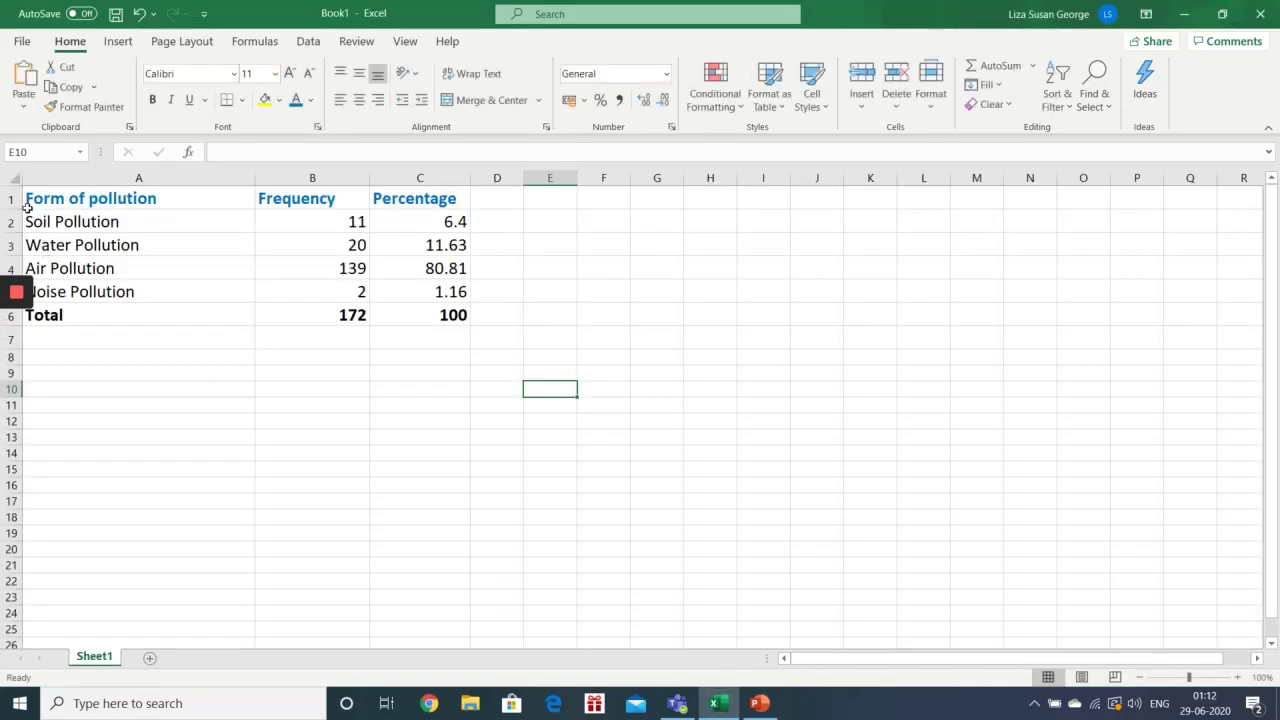
pyautogui.moveTo(27, 206); pyautogui.dragTo(423, 317)
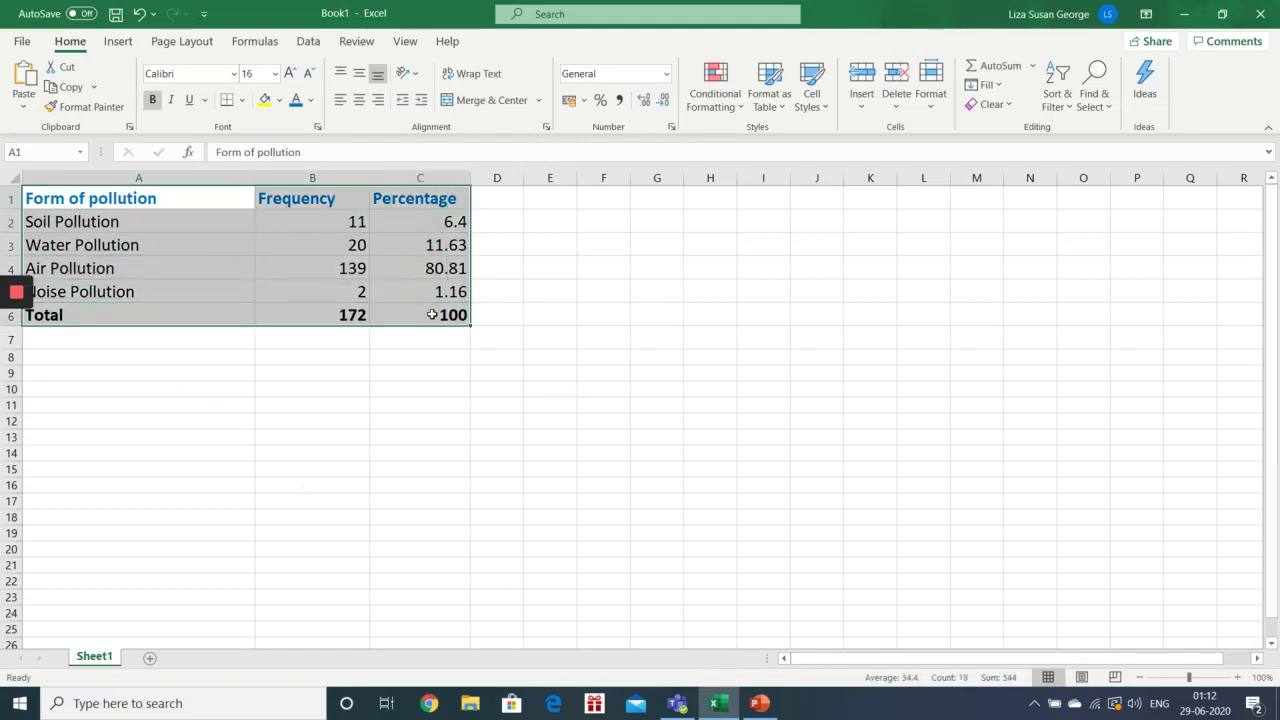
pyautogui.rightClick(317, 278)
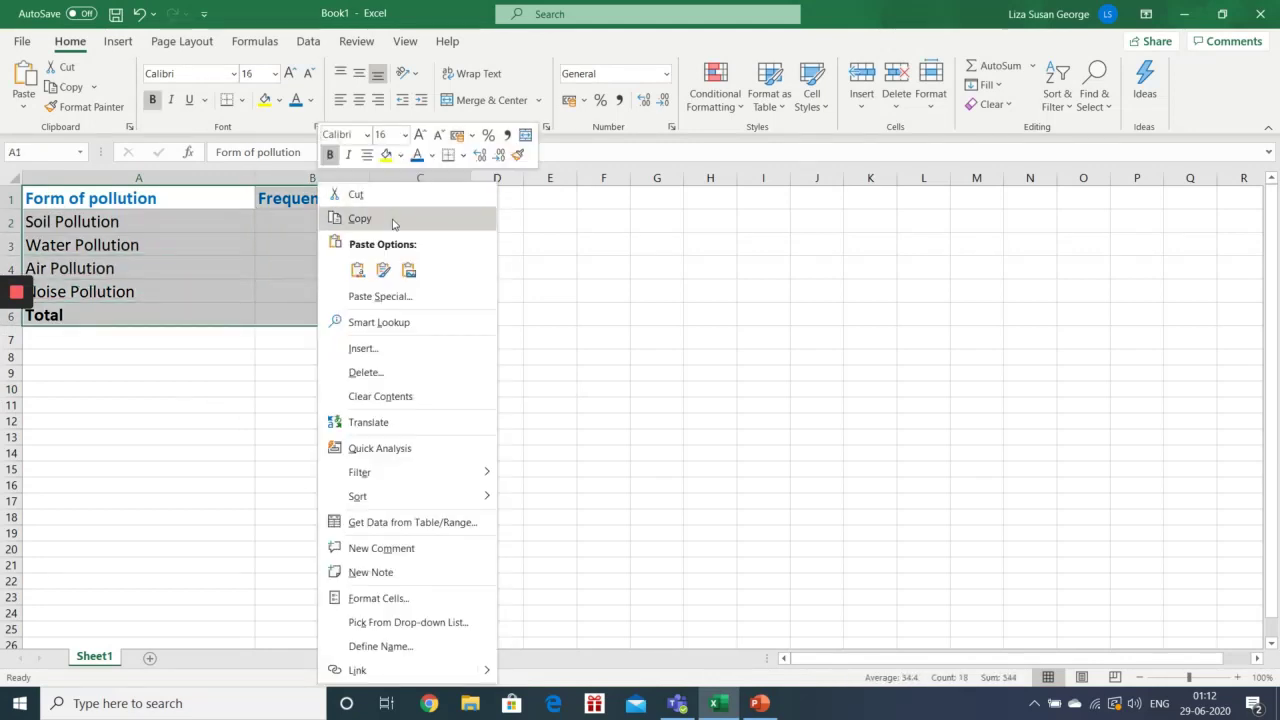
pyautogui.click(393, 223)
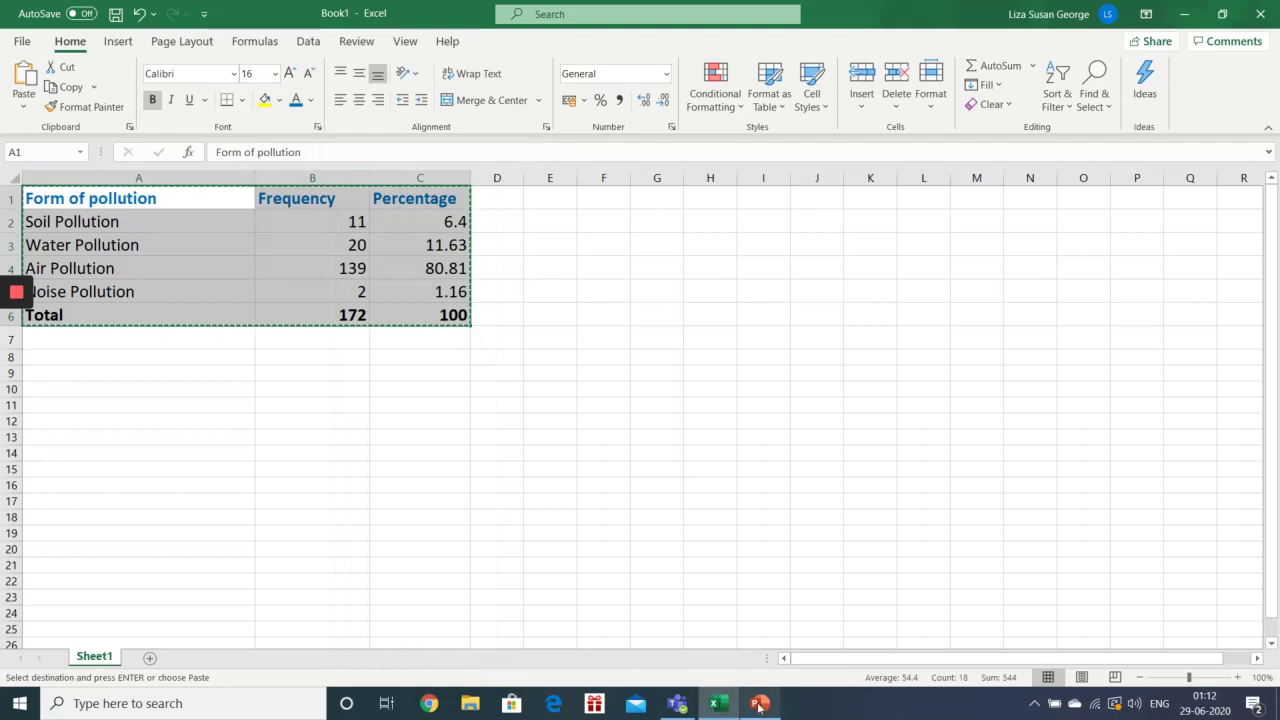
# Paste the pollution table onto slide 6 using Use Destination Styles.
pyautogui.moveTo(759, 706)
pyautogui.click(768, 651)
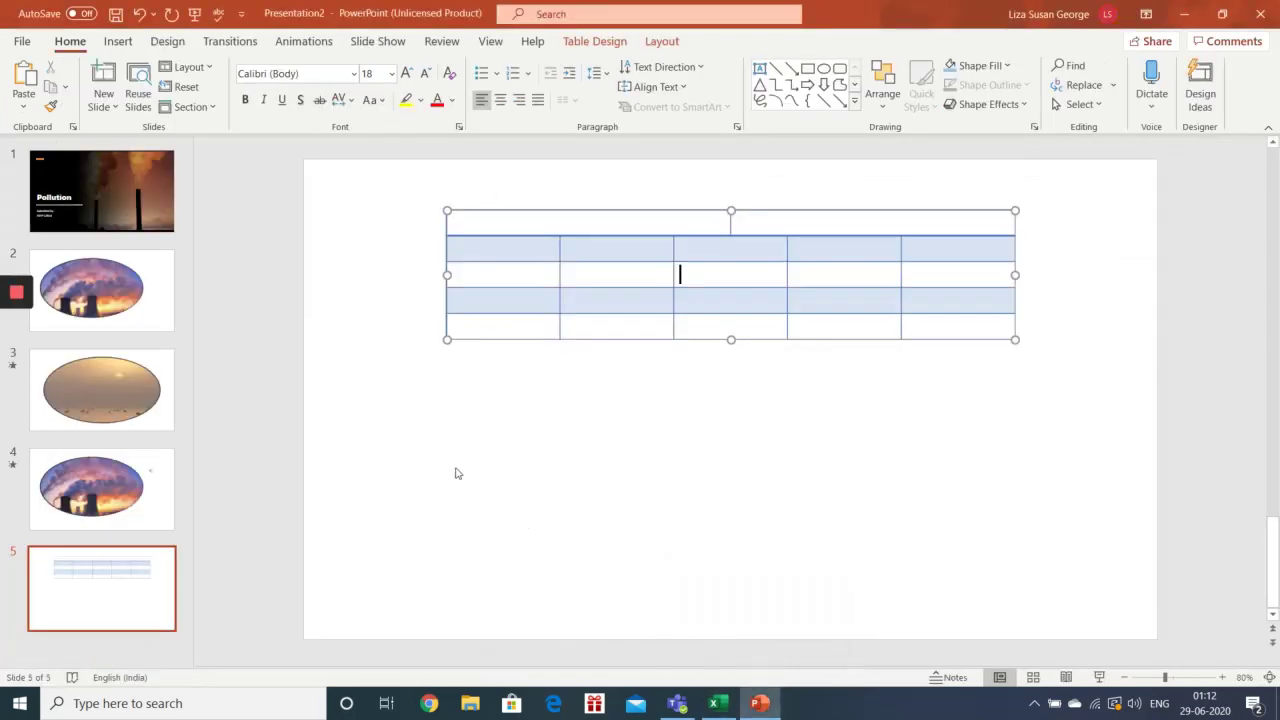
pyautogui.click(400, 443)
pyautogui.rightClick(400, 443)
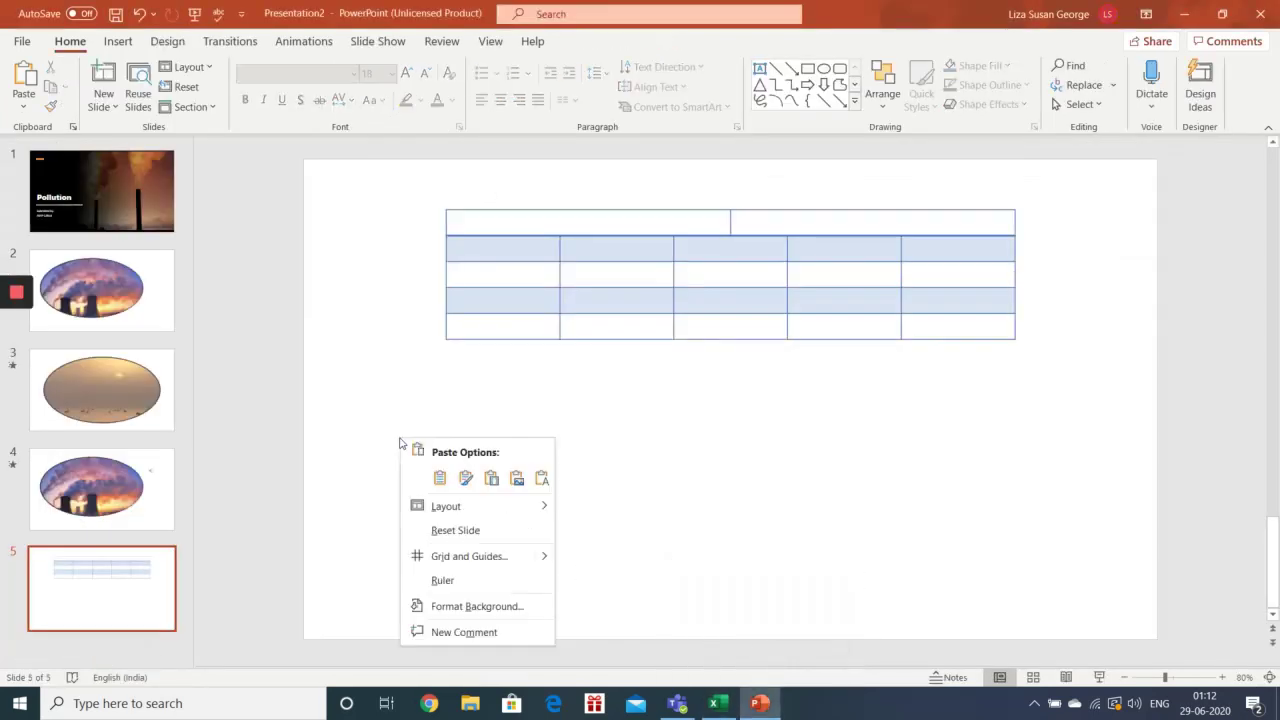
pyautogui.click(440, 478)
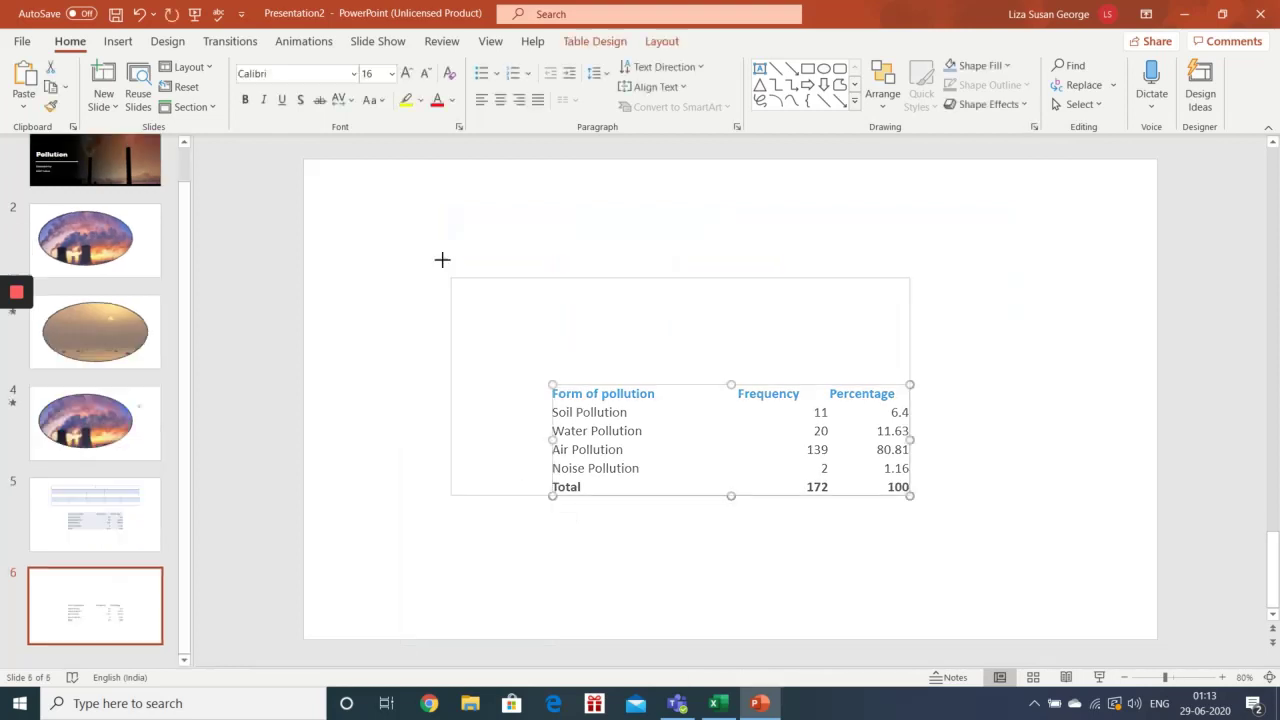
# Shrink the pasted table's width and height to a compact size.
pyautogui.moveTo(442, 259); pyautogui.dragTo(409, 228)
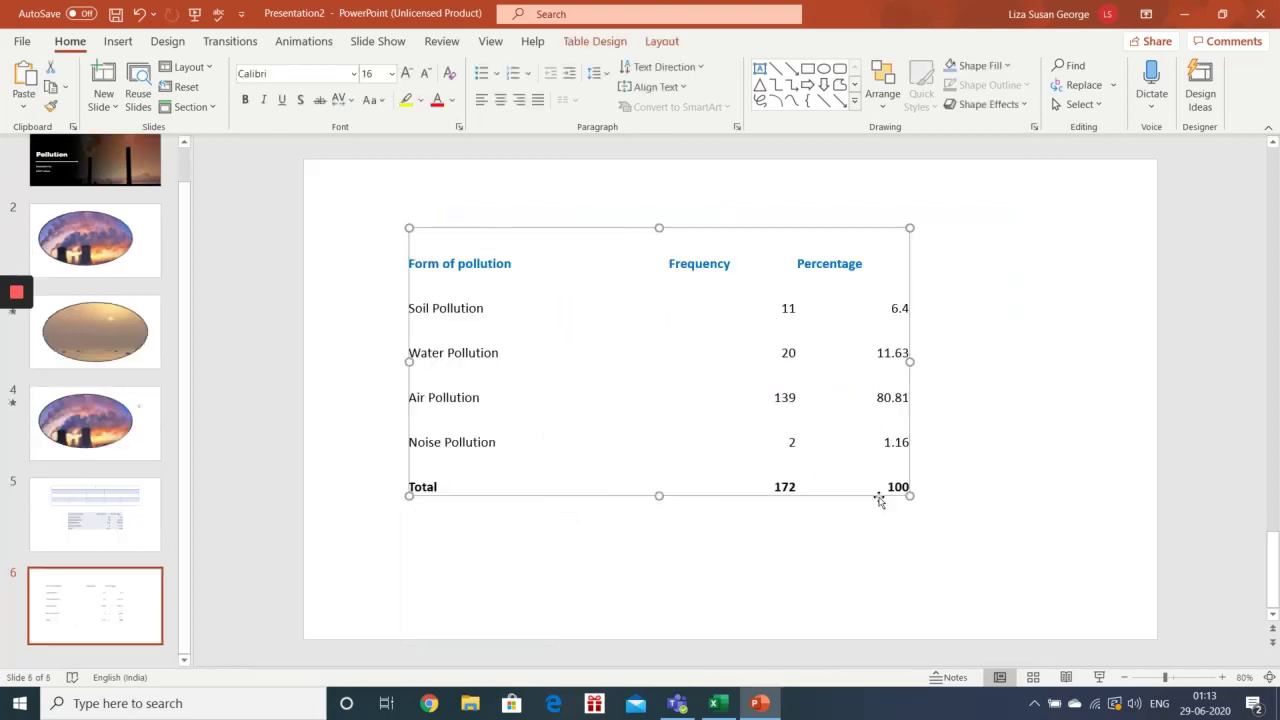
pyautogui.moveTo(910, 495); pyautogui.dragTo(714, 427)
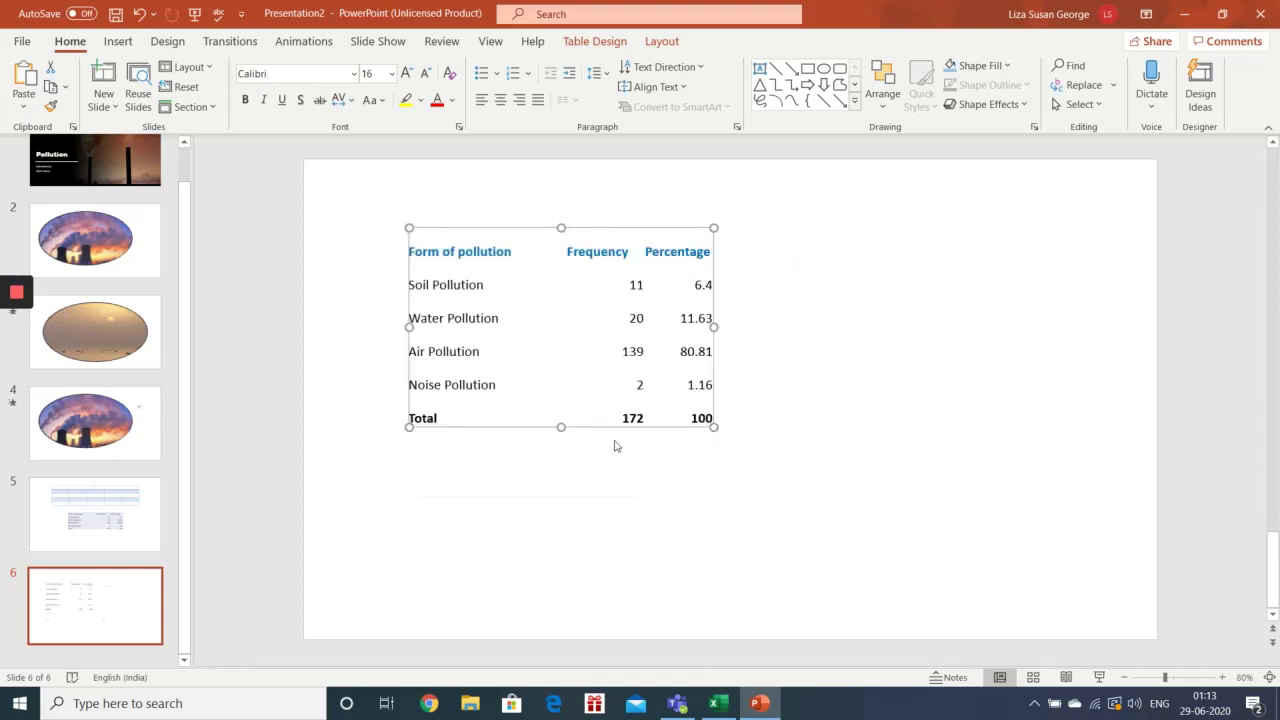
pyautogui.moveTo(561, 427); pyautogui.dragTo(573, 330)
pyautogui.click(762, 381)
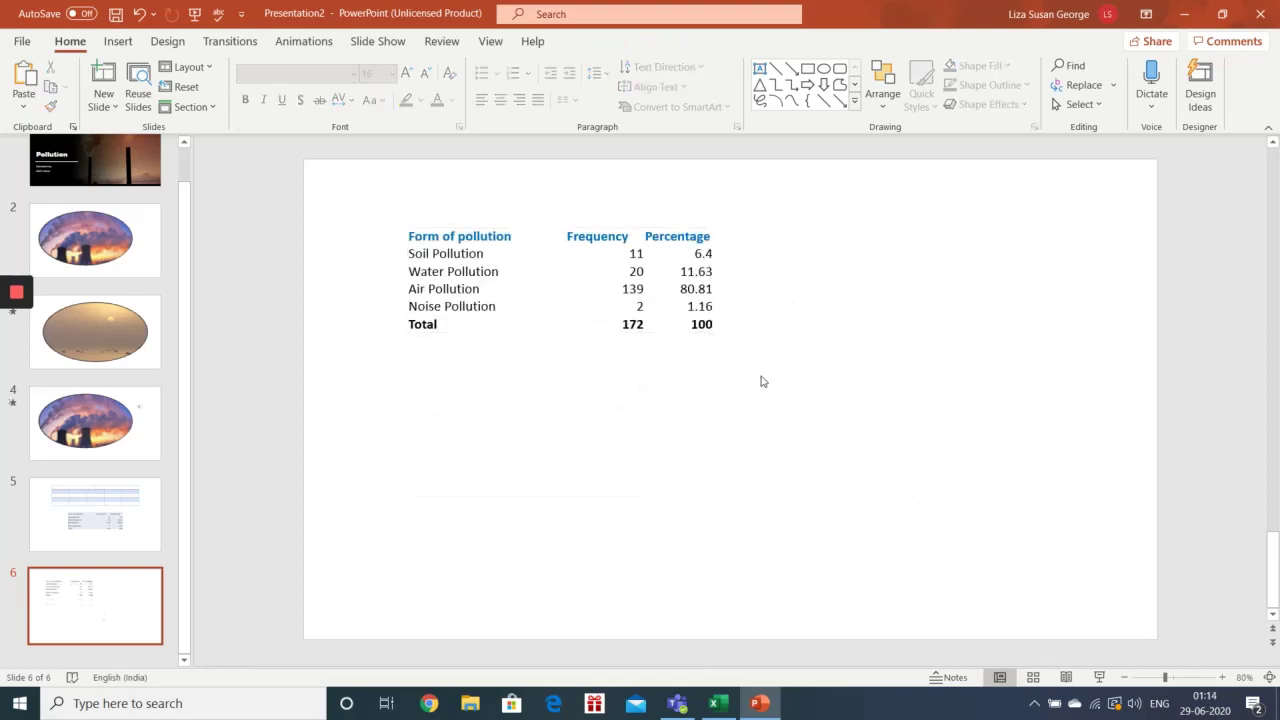
# Paste the pollution data again as an embedded Excel worksheet, then select the new lower table.
pyautogui.rightClick(762, 381)
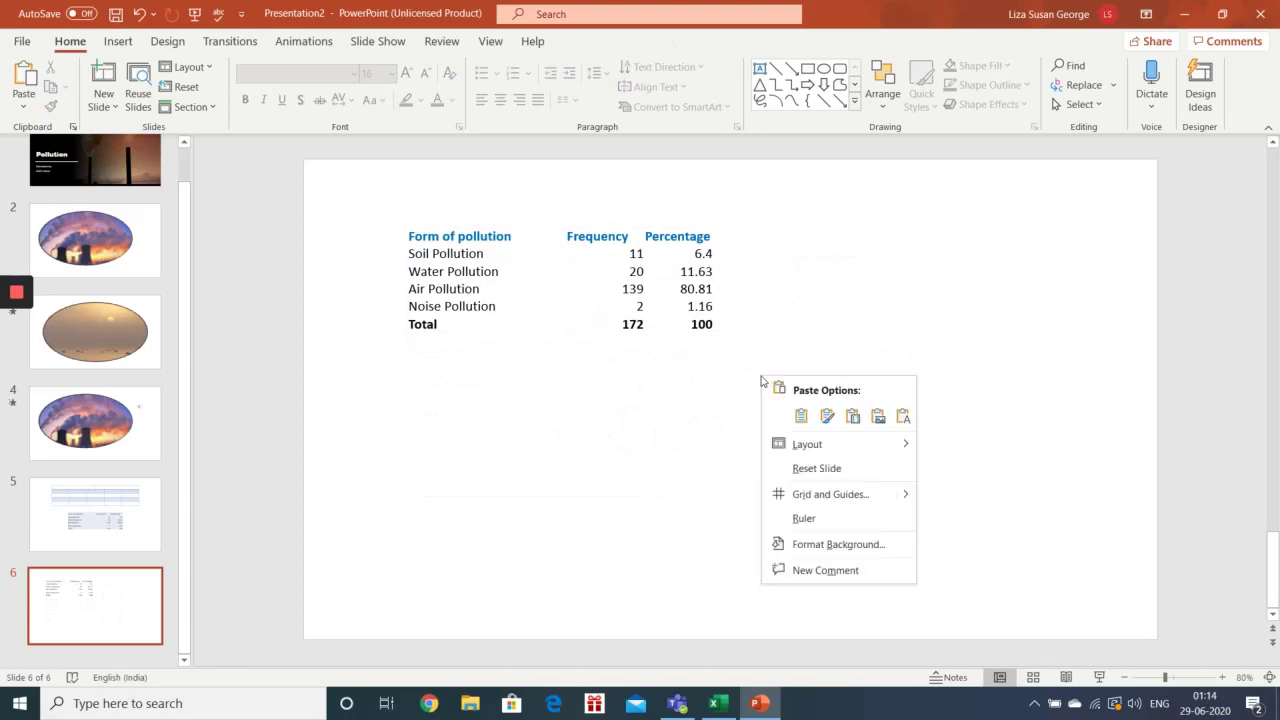
pyautogui.click(803, 417)
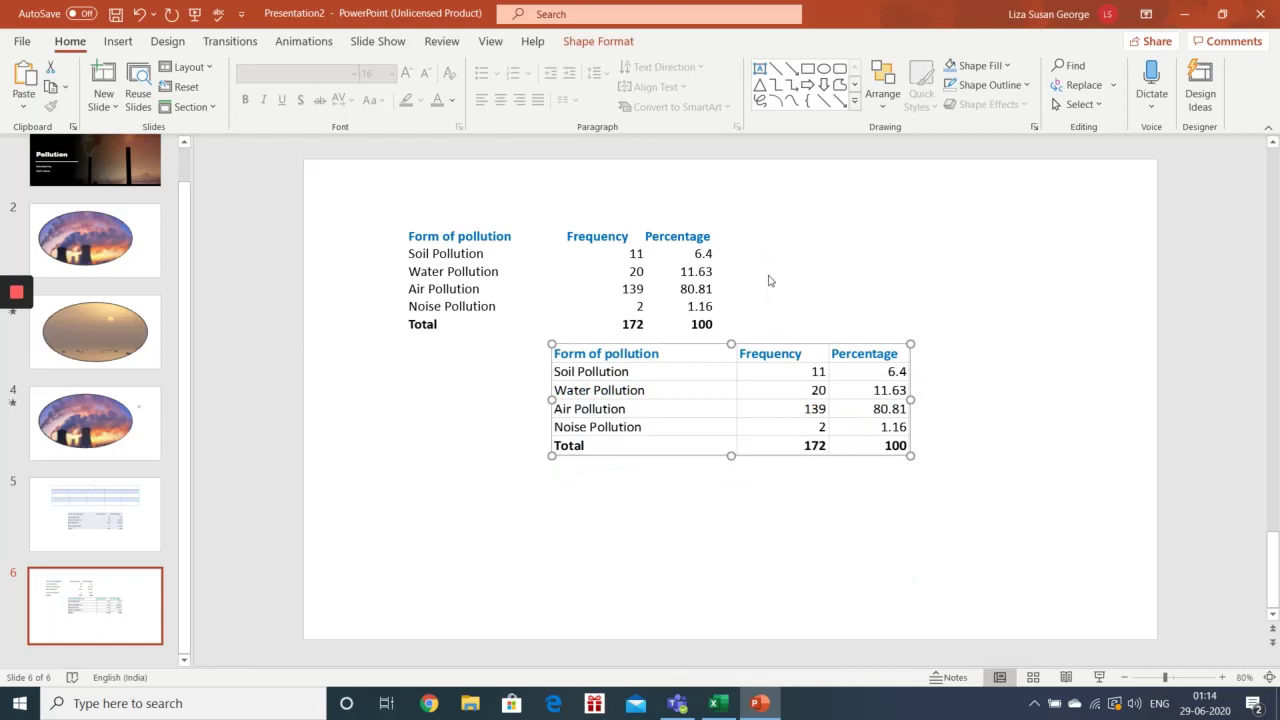
pyautogui.click(720, 324)
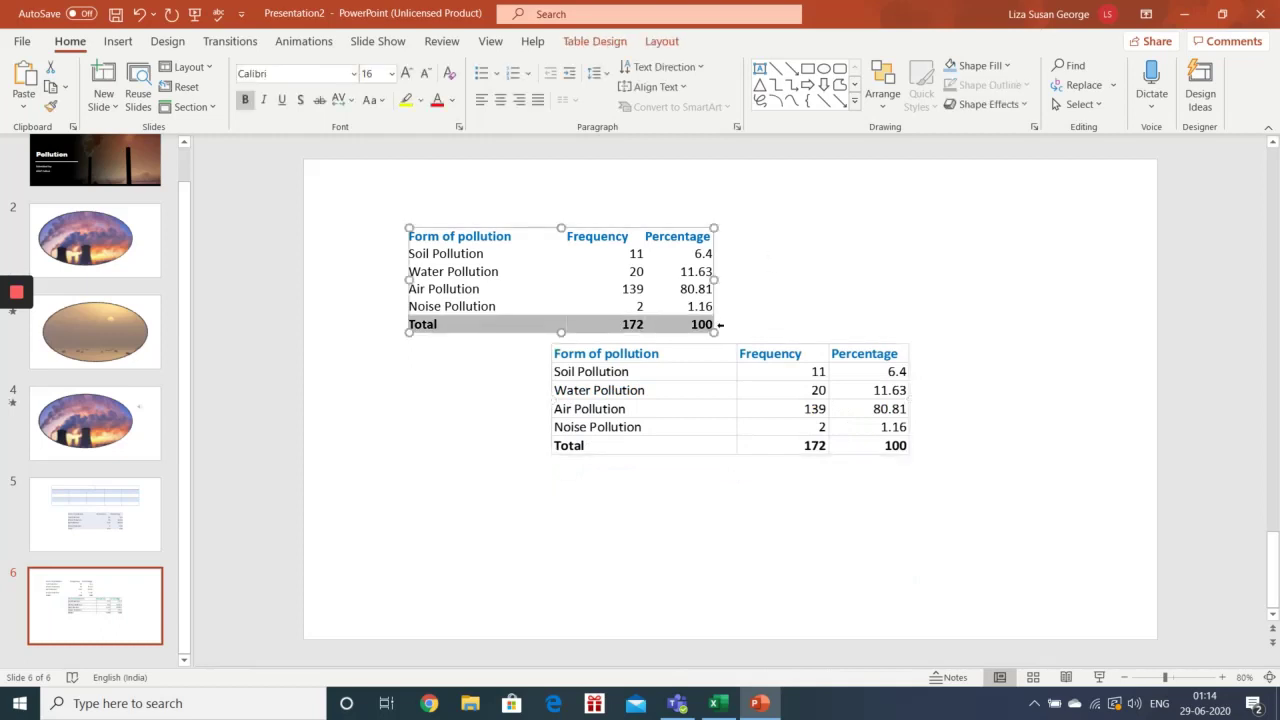
pyautogui.click(864, 289)
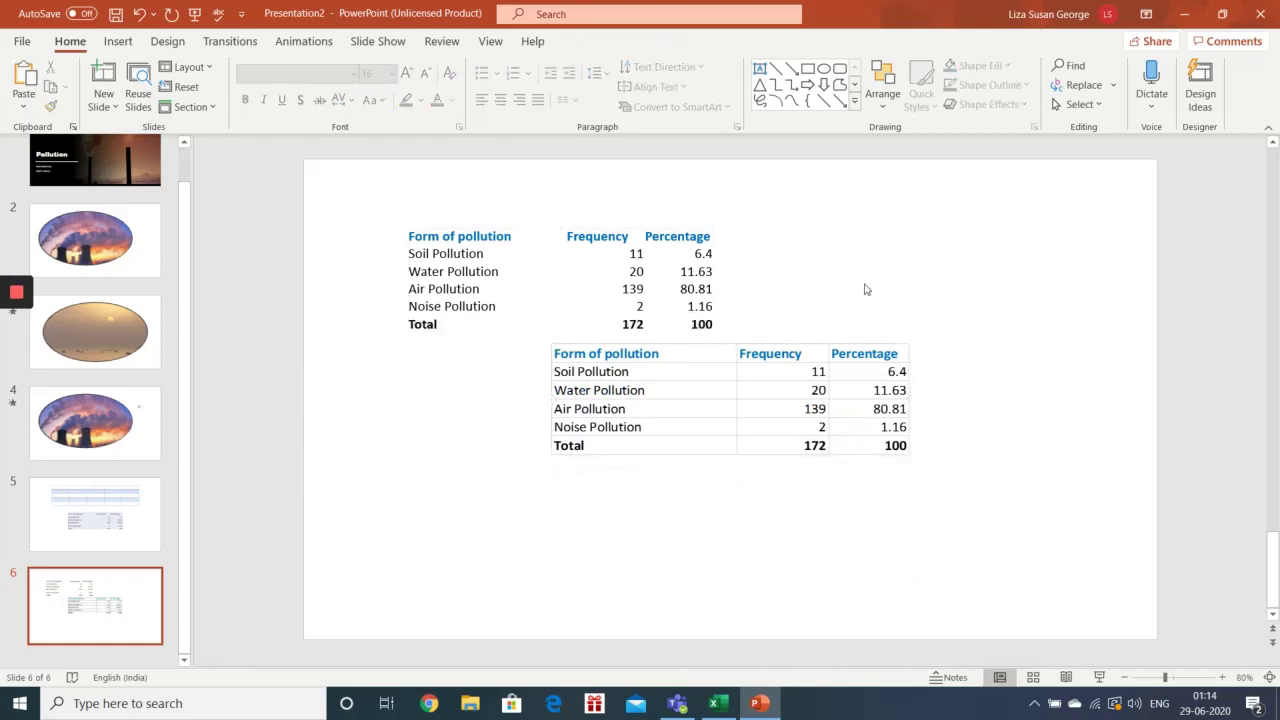
pyautogui.click(849, 452)
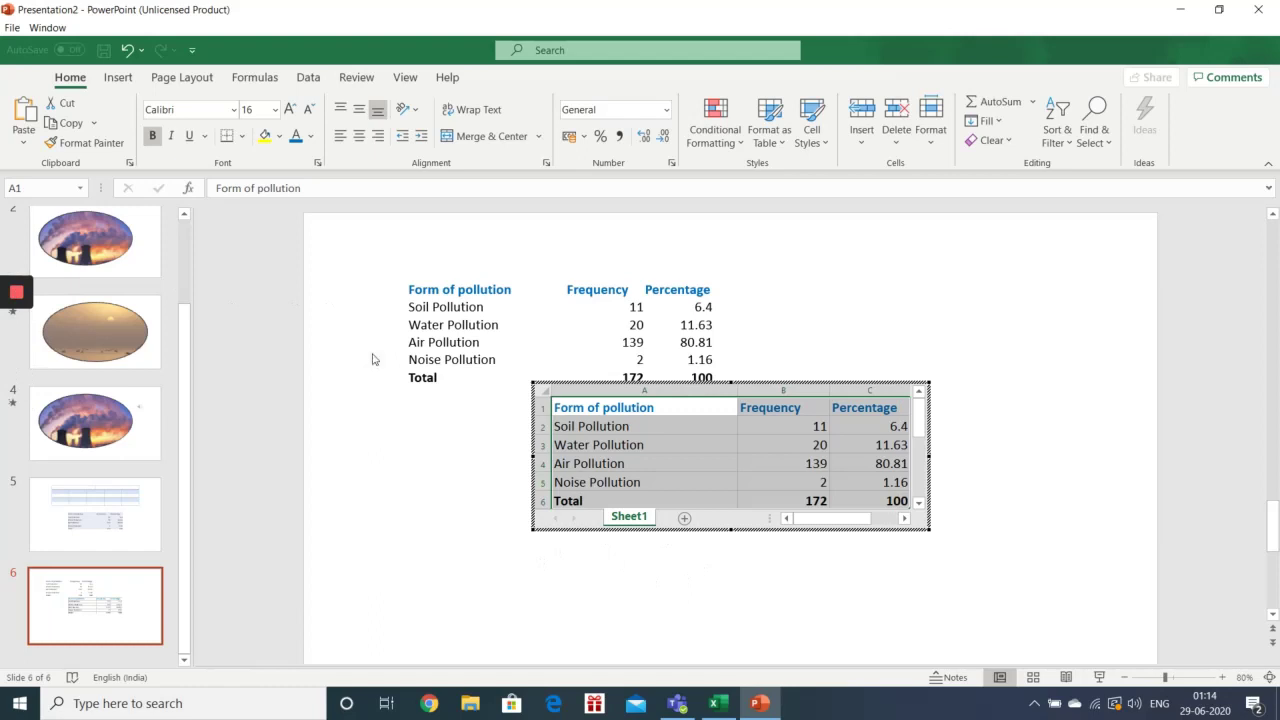
pyautogui.moveTo(16, 310)
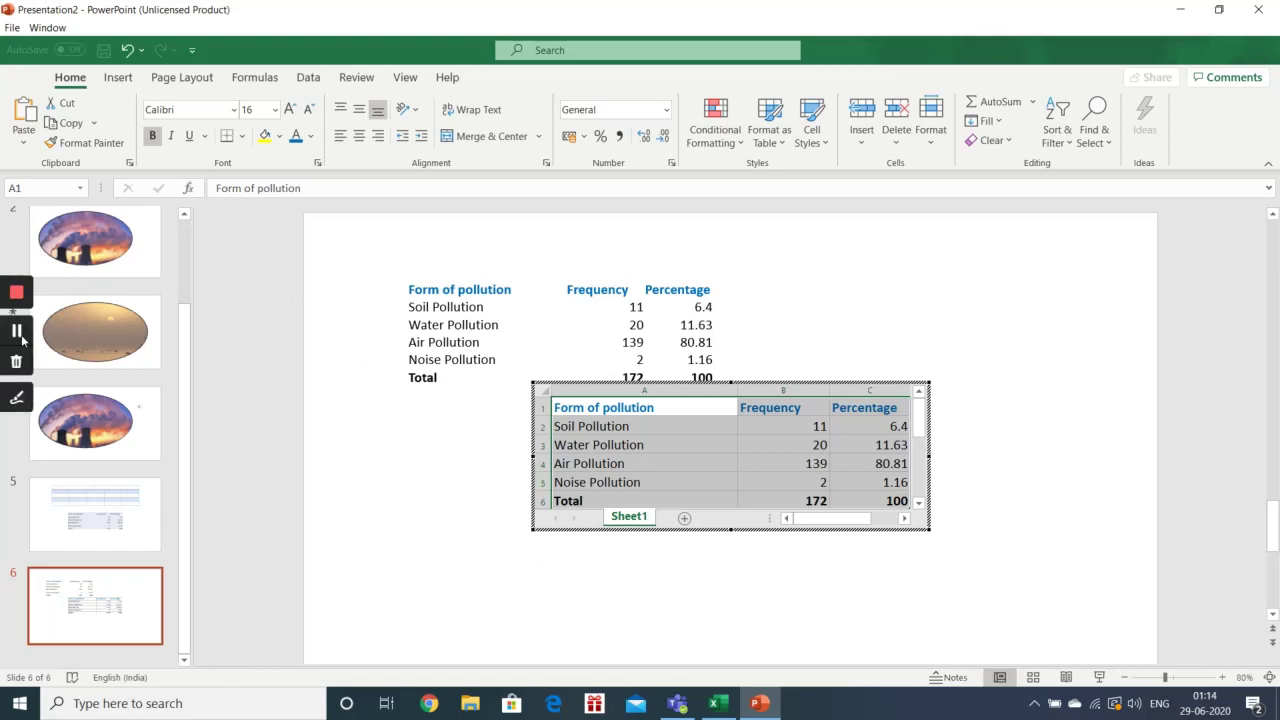